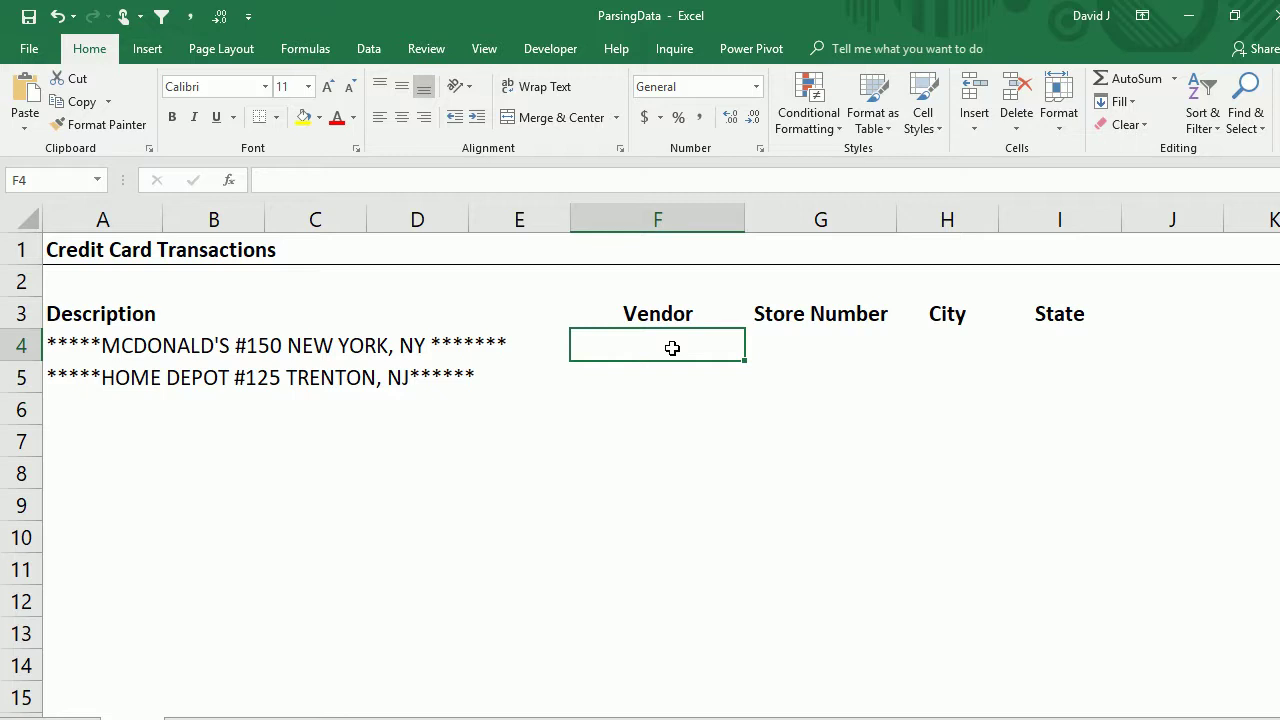
Step: Enter =MID(A4,6,FIND("#",A4,1)-7) in F4 to extract the vendor MCDONALD'S
type("=")
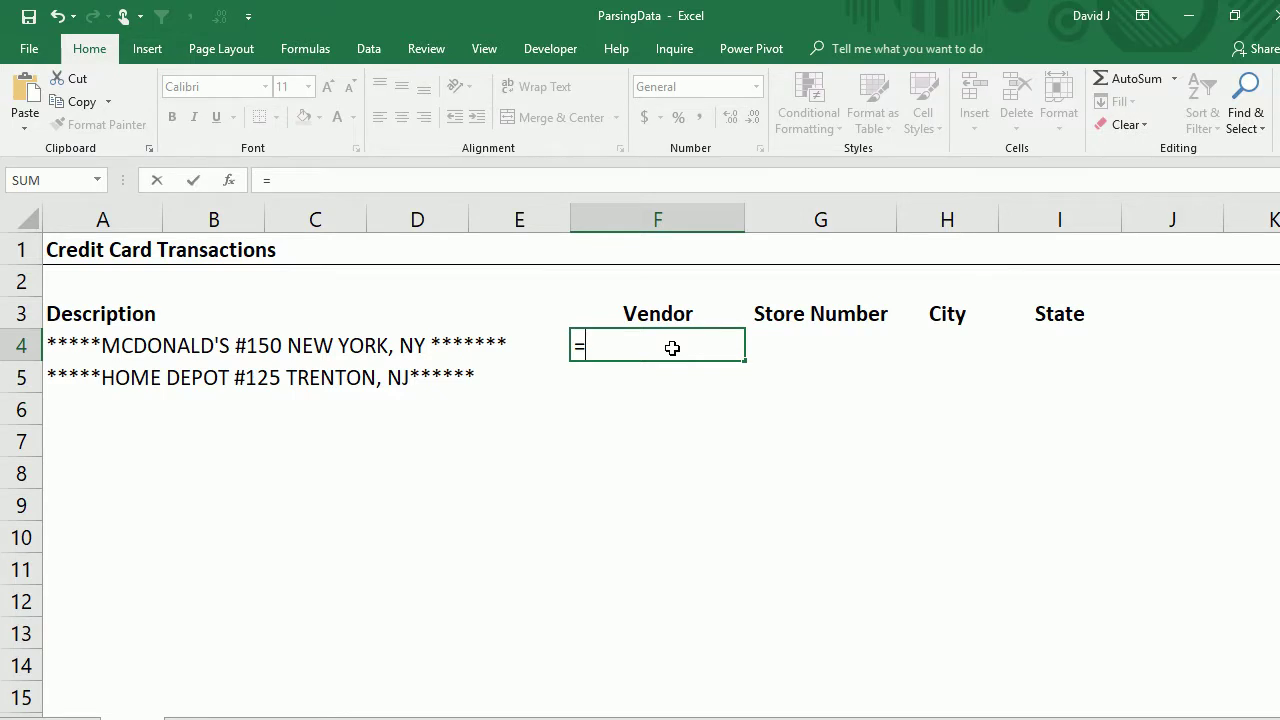
type("mid(")
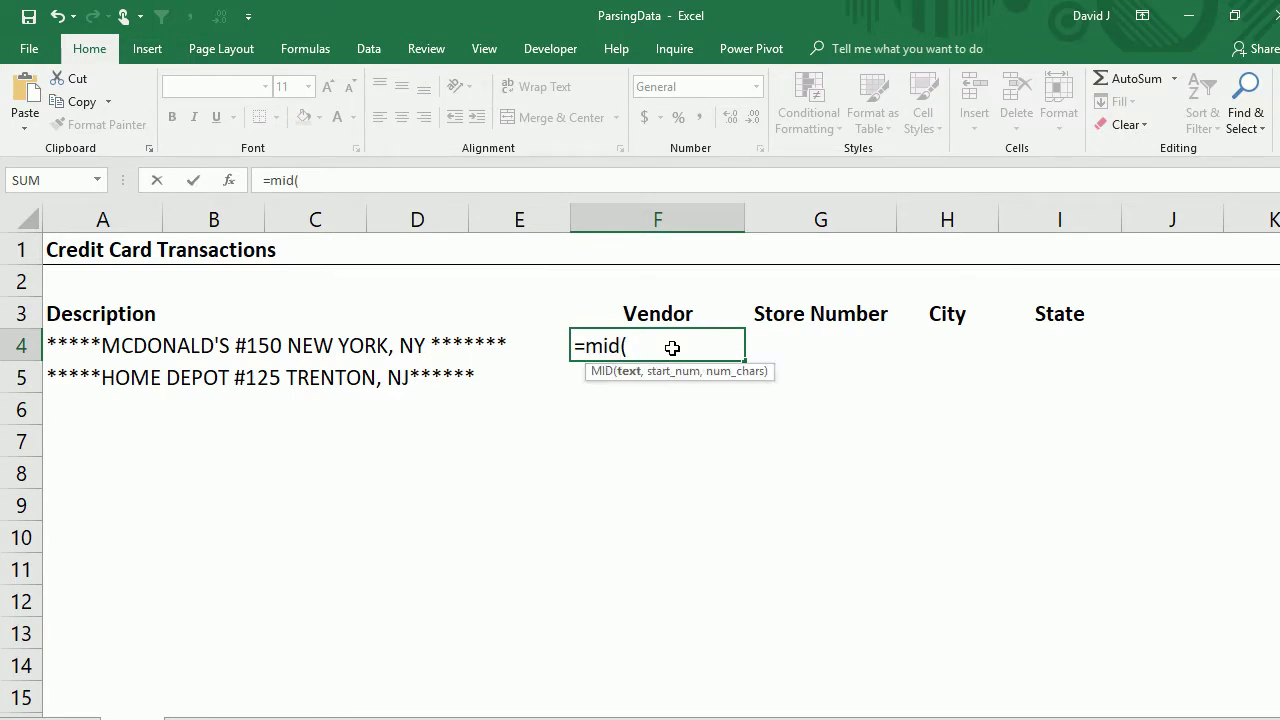
key("ctrl+Left")
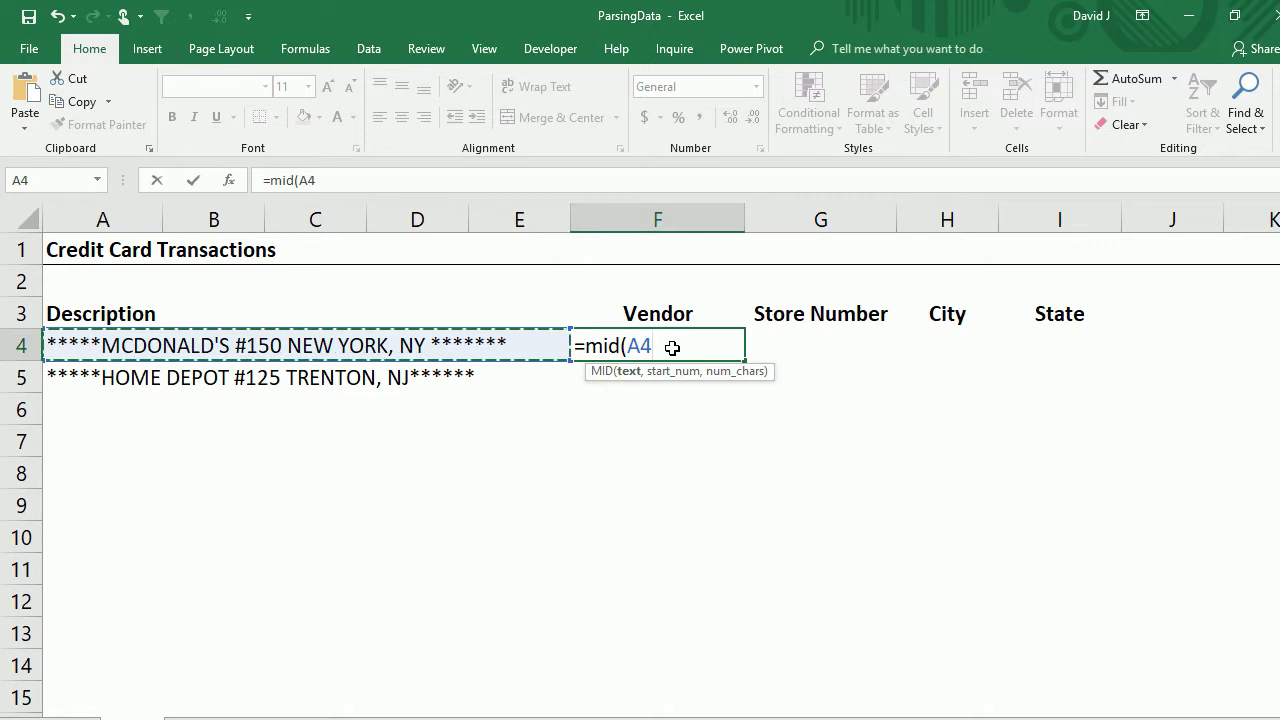
type(",")
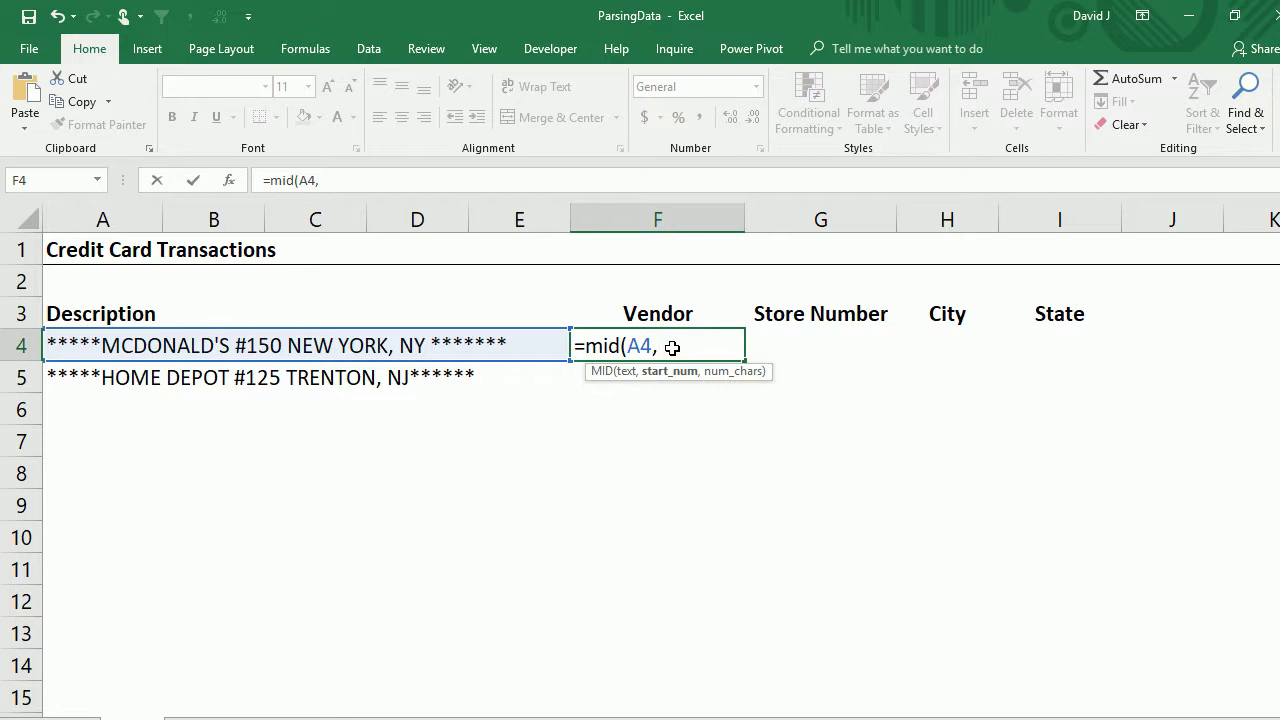
type("6")
type(",")
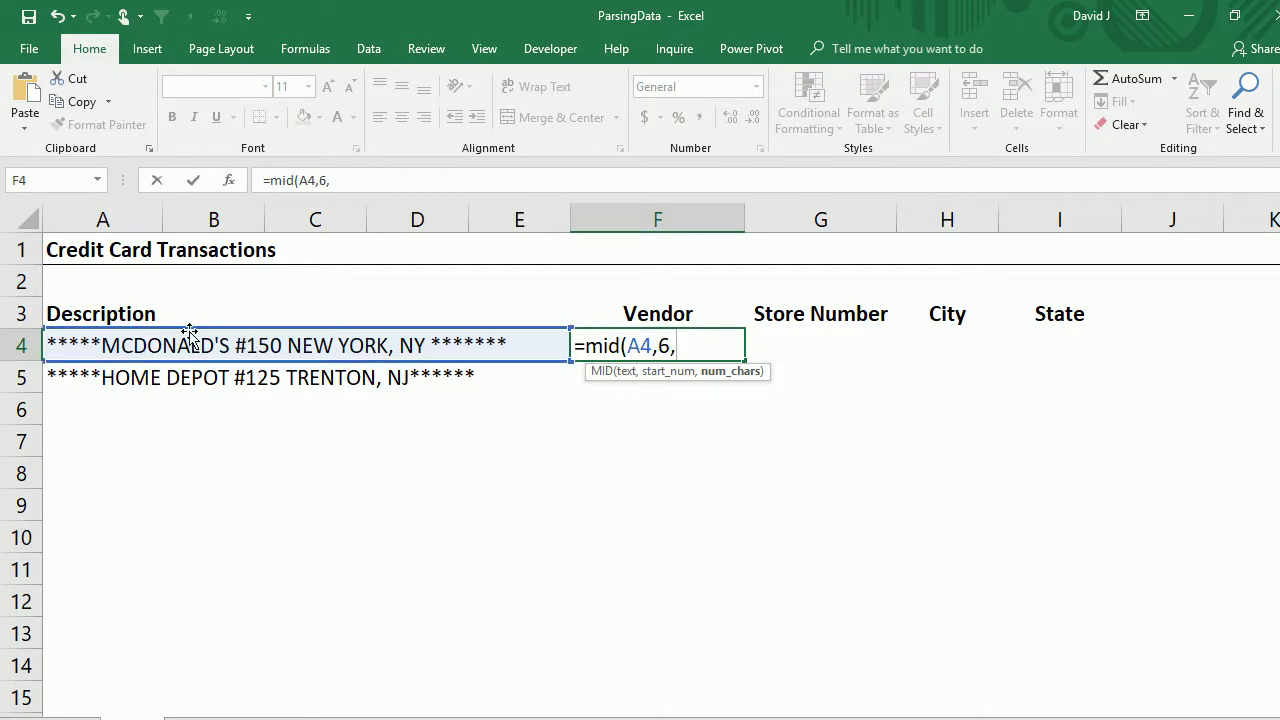
type("find")
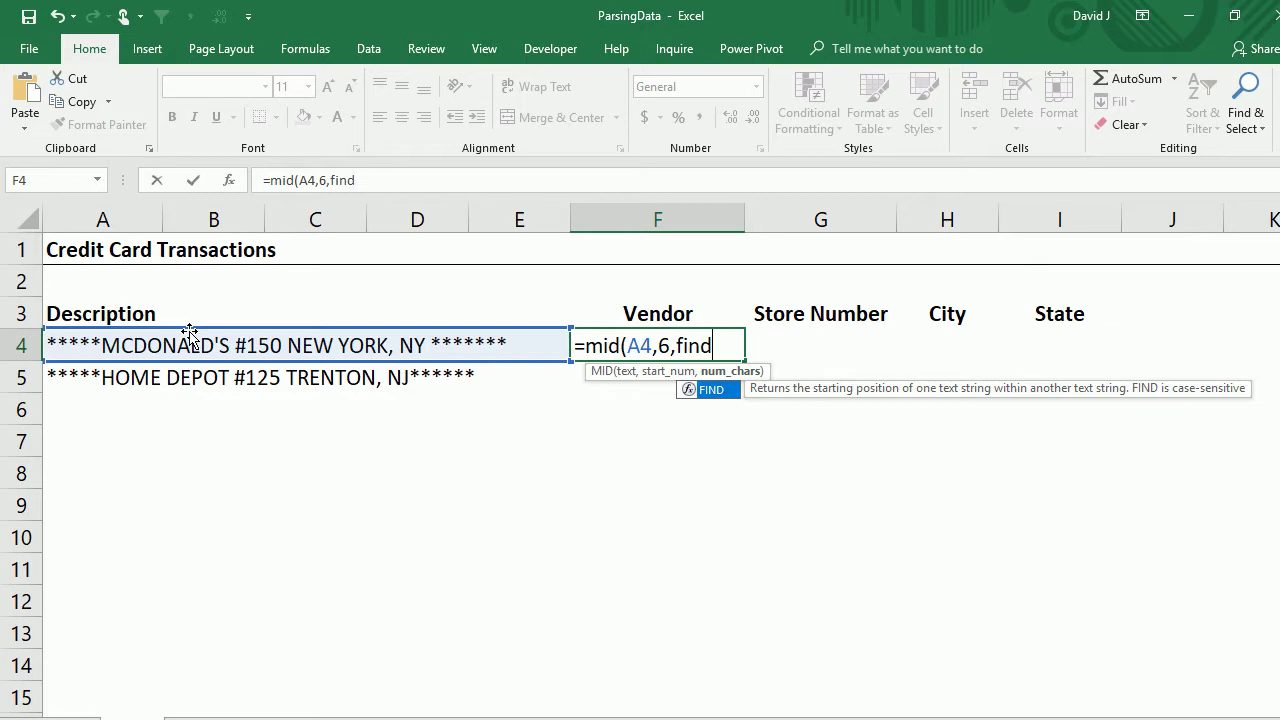
type("(\"#\",")
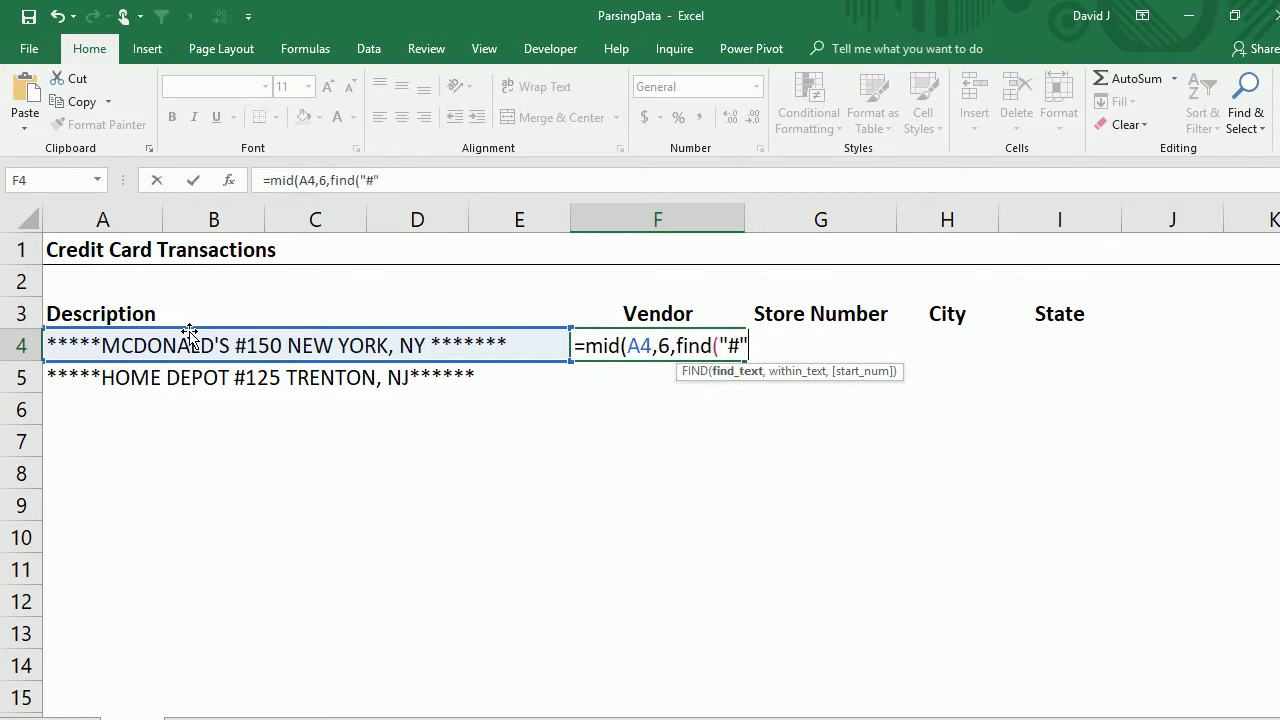
left_click(190, 333)
type(",1)")
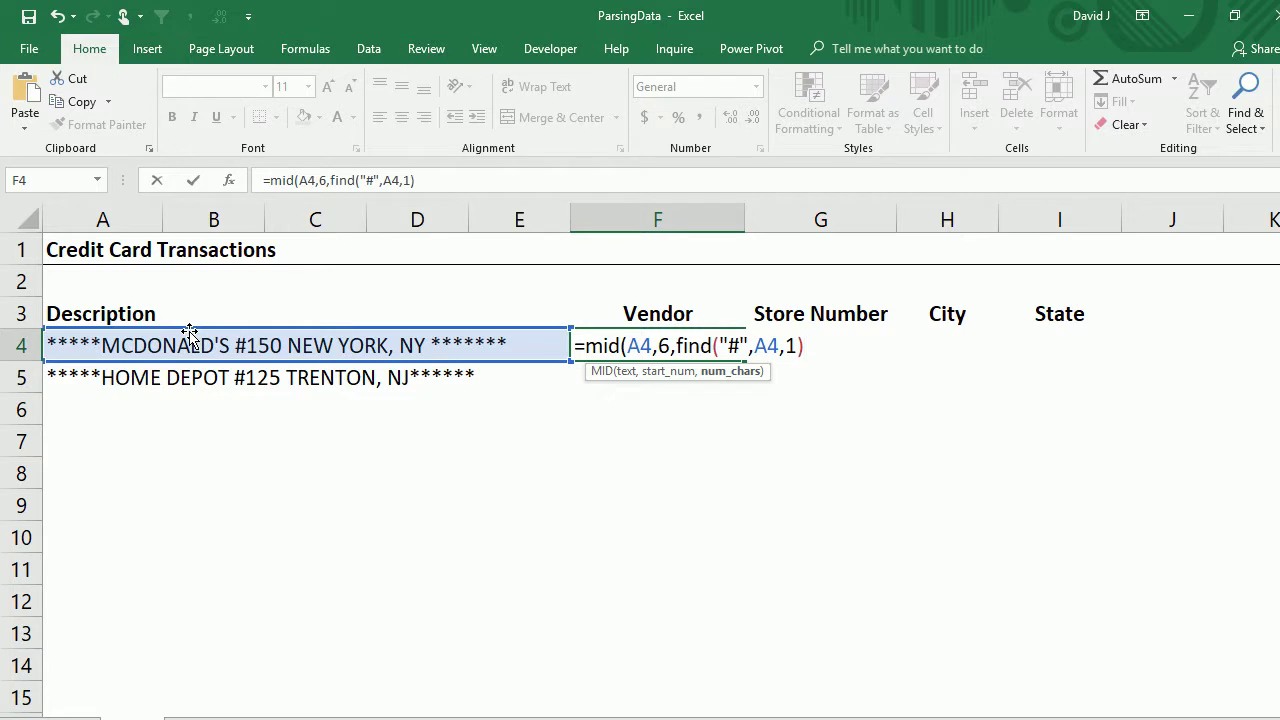
type("-")
type("7)")
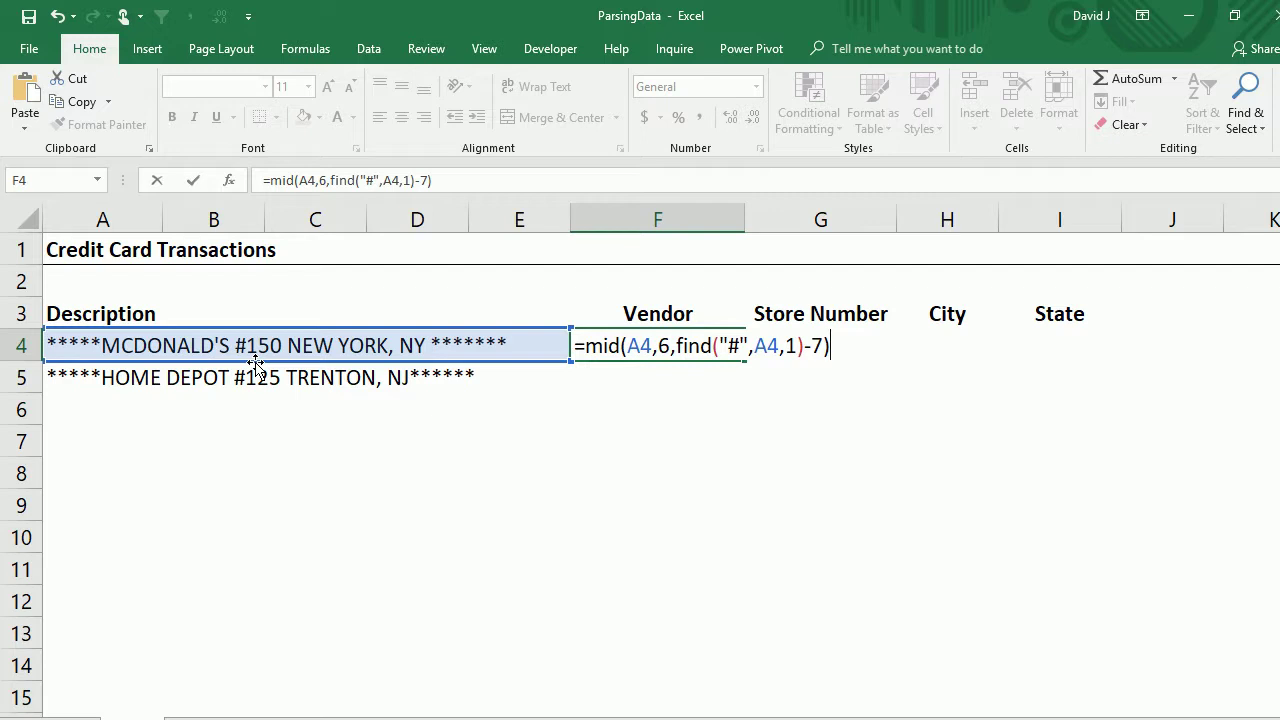
left_click(256, 366)
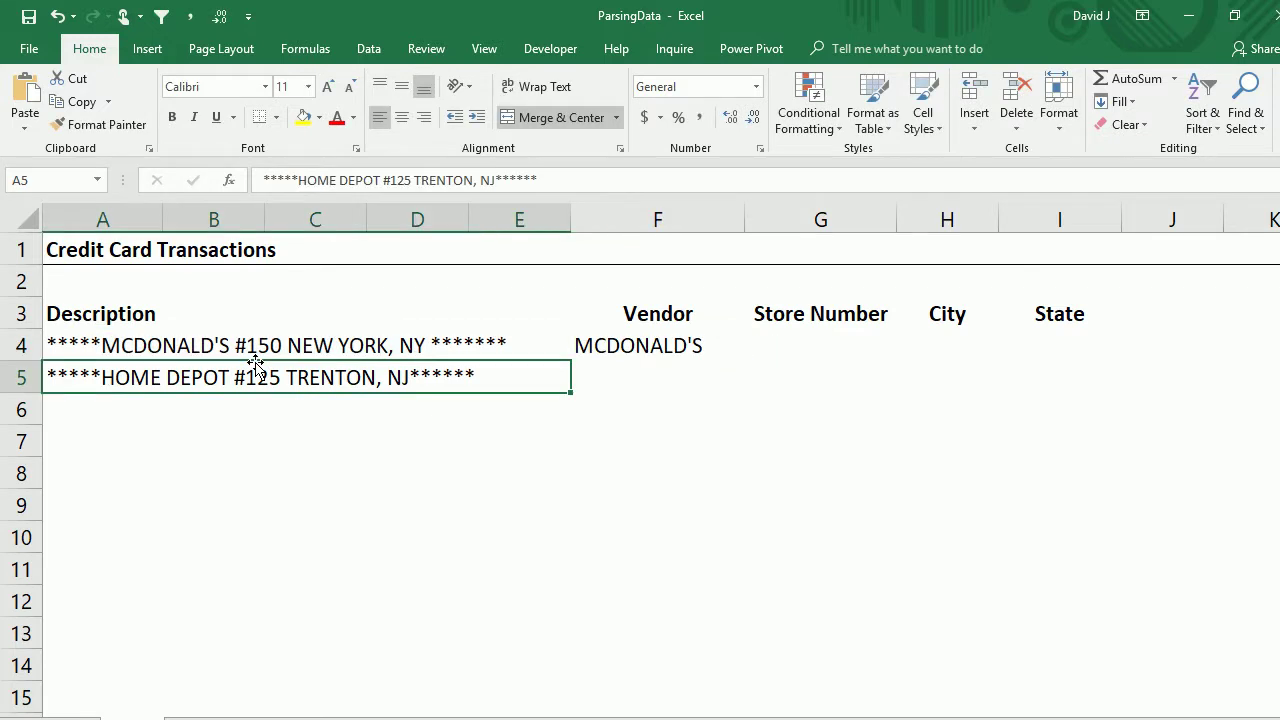
key("Right")
Step: Copy the F4 vendor formula down to F5 so it returns HOME DEPOT
left_click(735, 352)
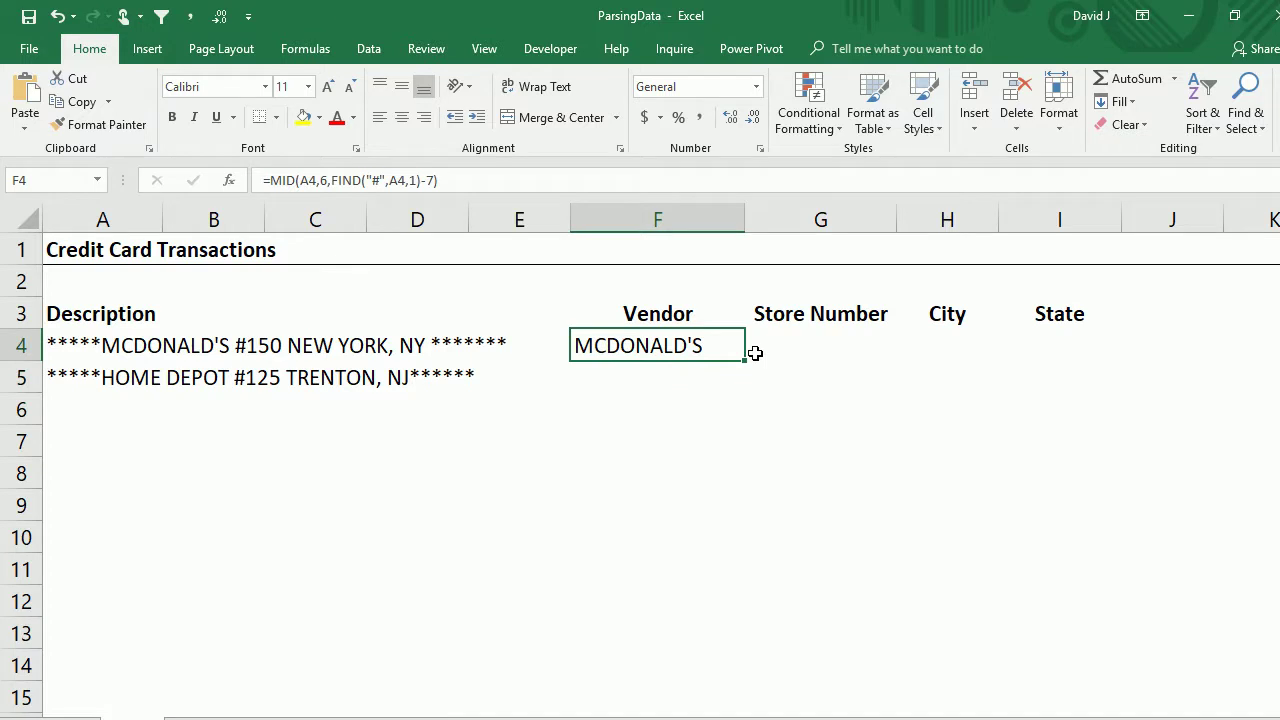
left_click_drag(744, 360, 754, 382)
left_click(686, 366)
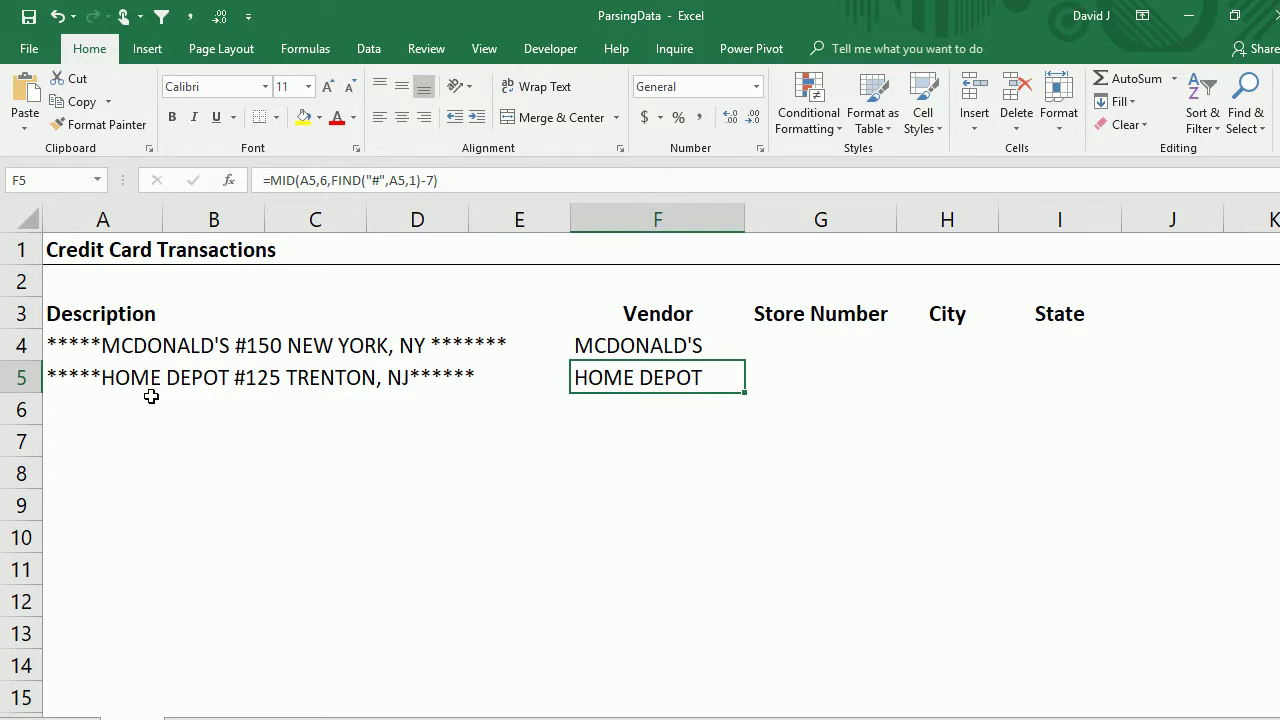
type("1")
key("Escape")
key("Up")
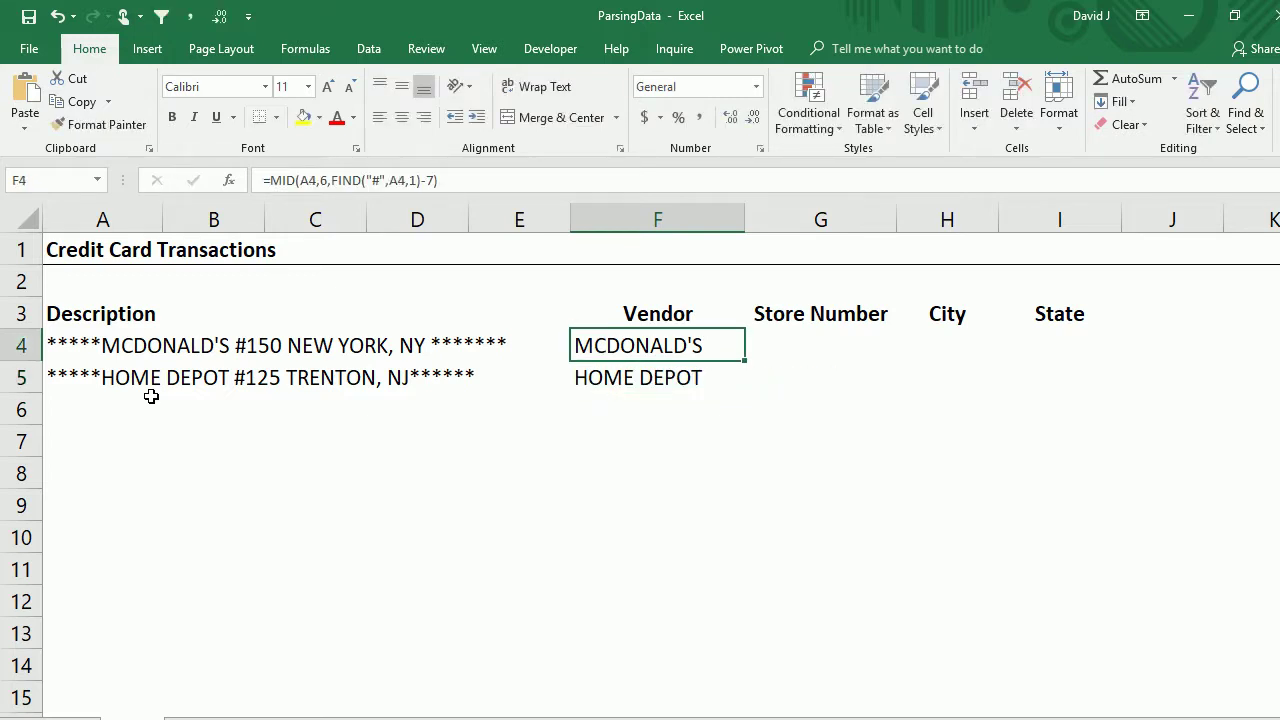
key("Right")
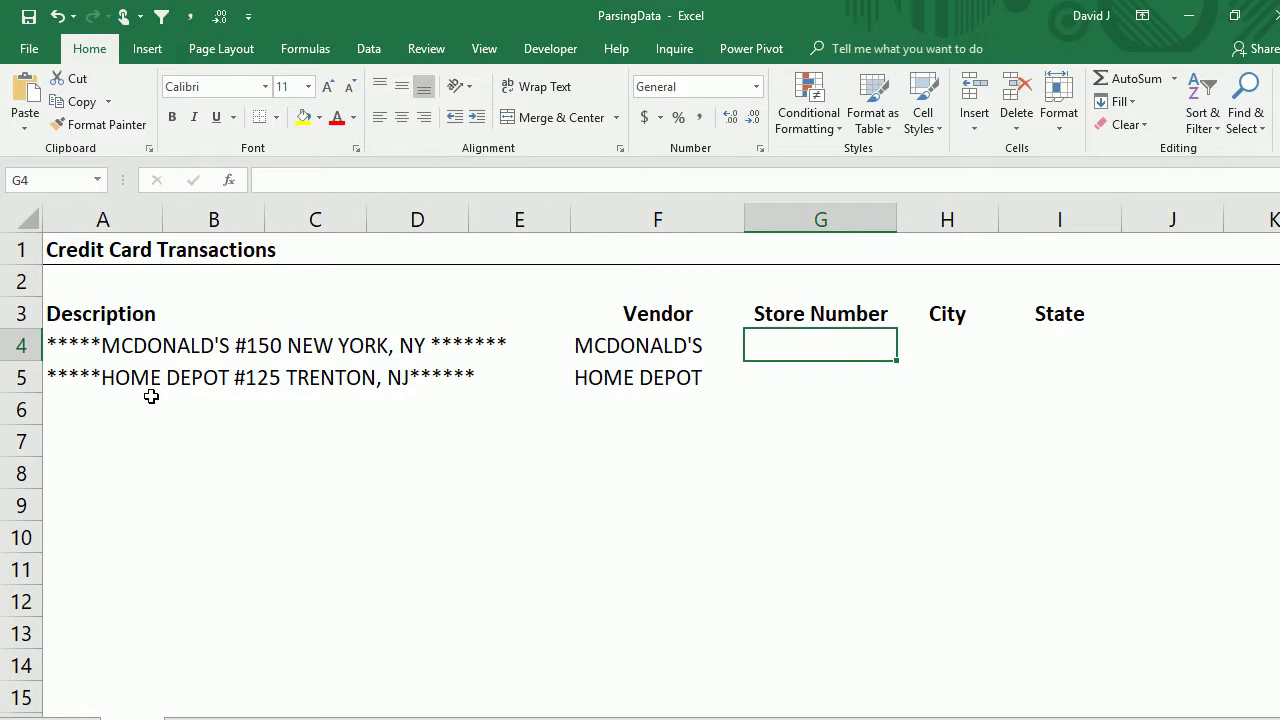
Step: Enter =MID(A4,FIND("#",A4,1)+1,3) in G4 to extract store number 150
type("=mid(")
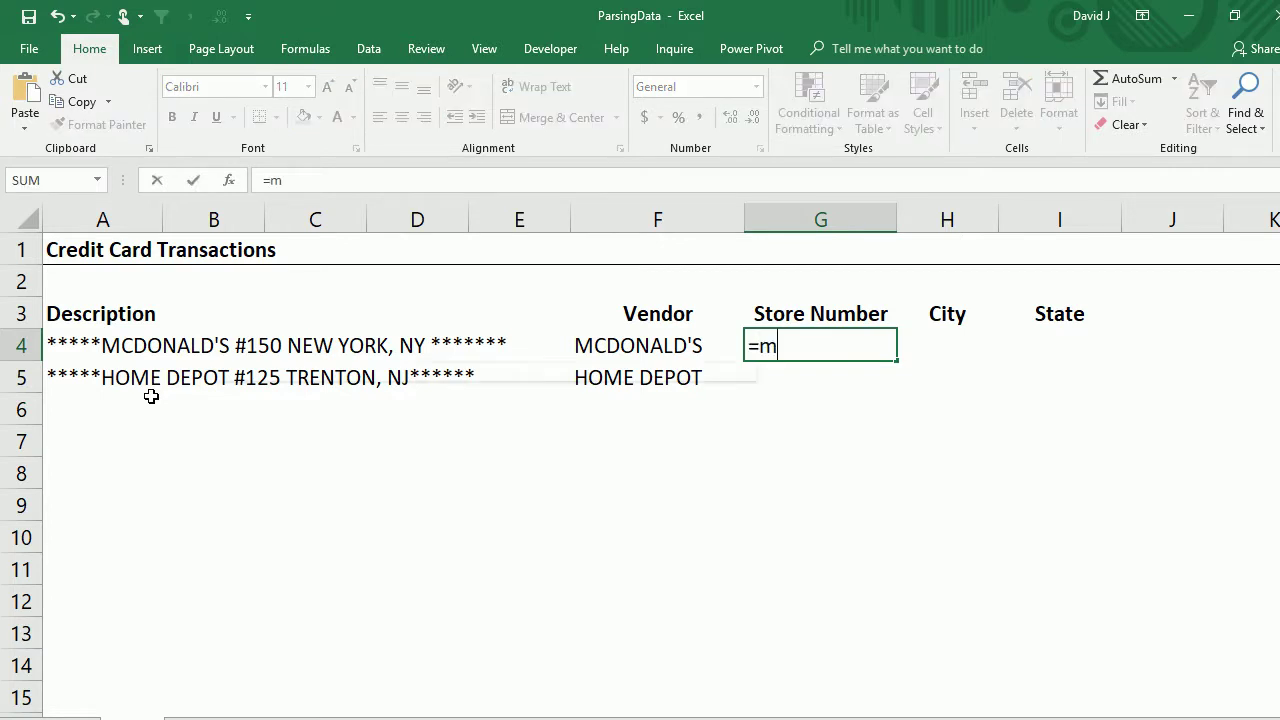
key("Left")
key("Left")
key("Left")
key("Left")
key("Left")
key("Left")
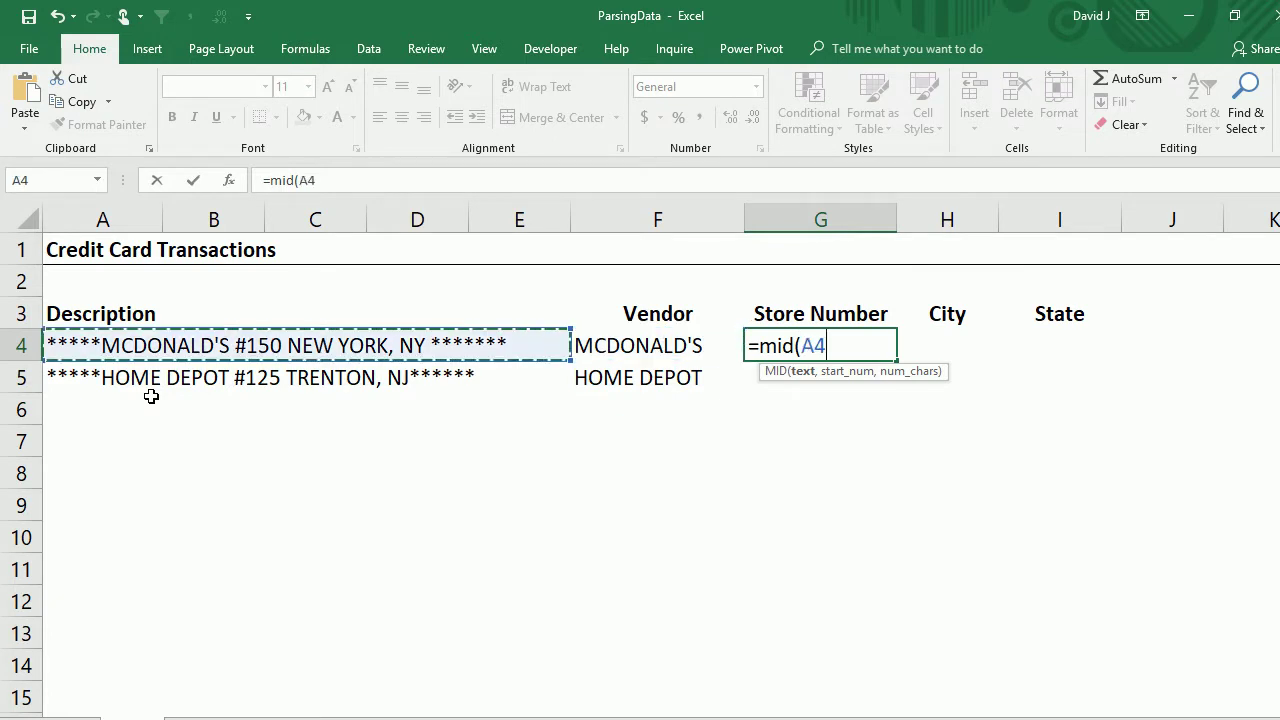
type(",")
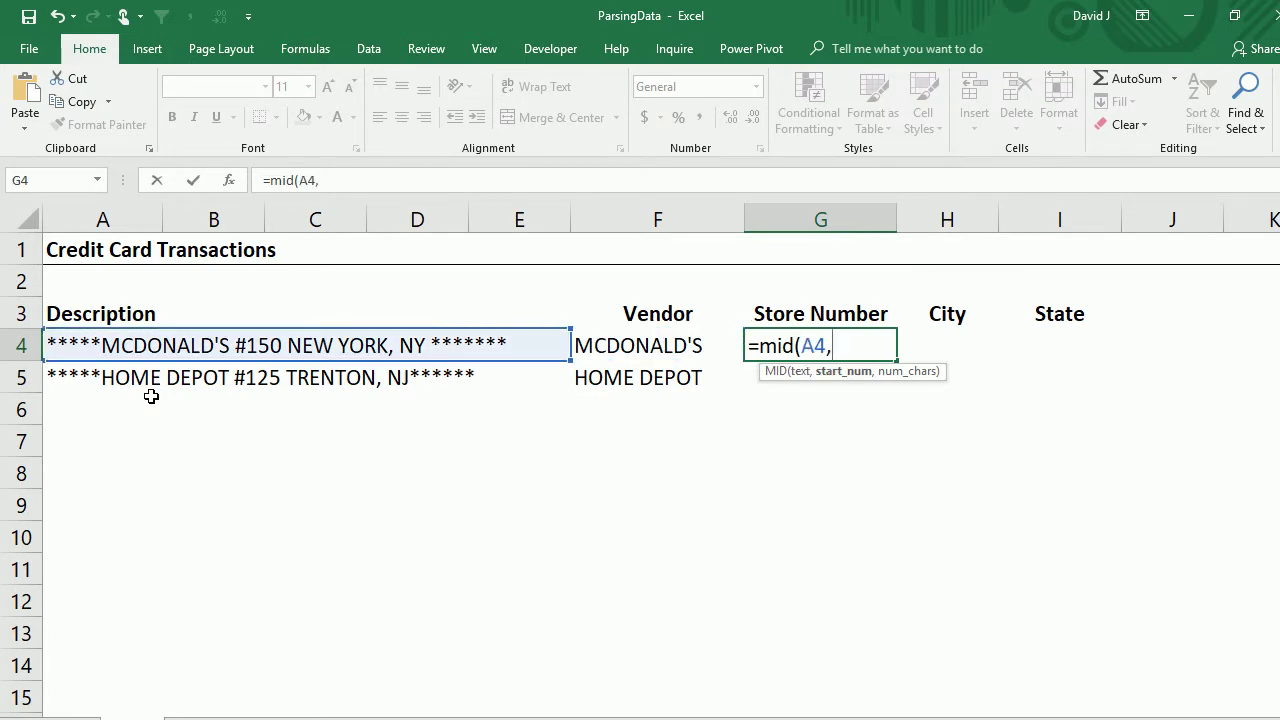
type("find(\"#\",")
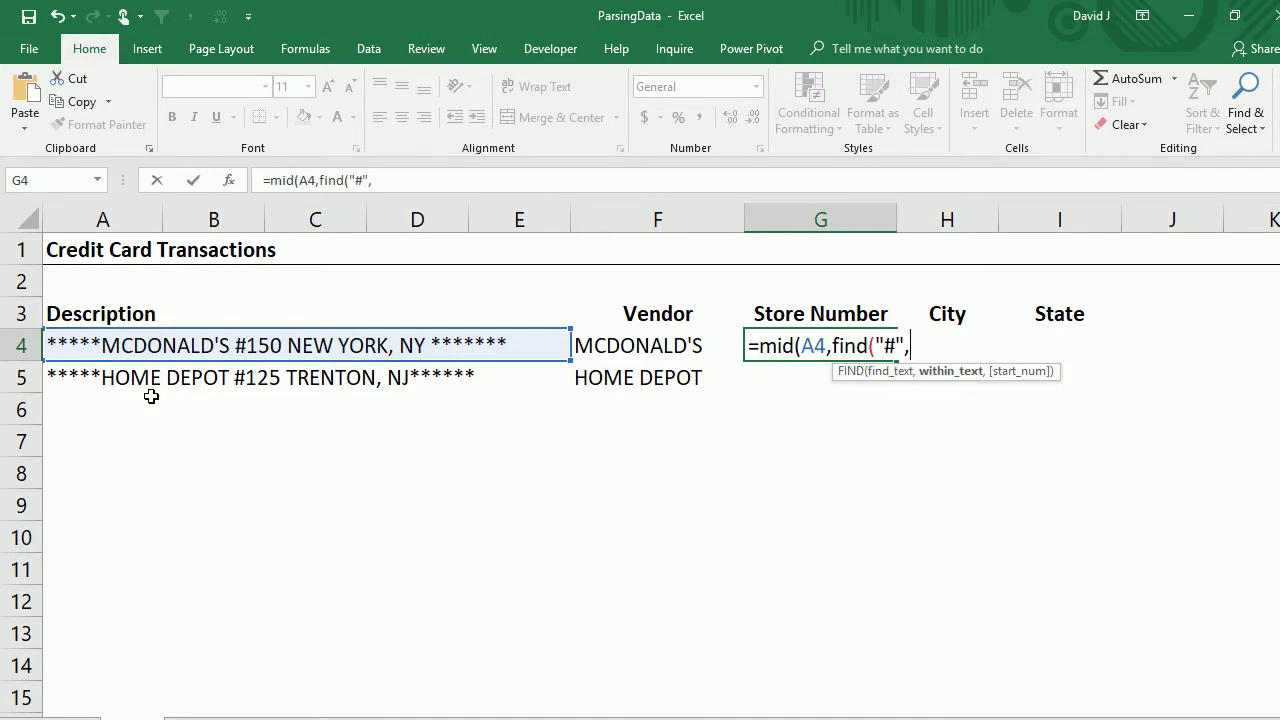
key("Left")
key("Left")
key("Left")
key("Left")
key("Left")
key("Left")
type(",1)")
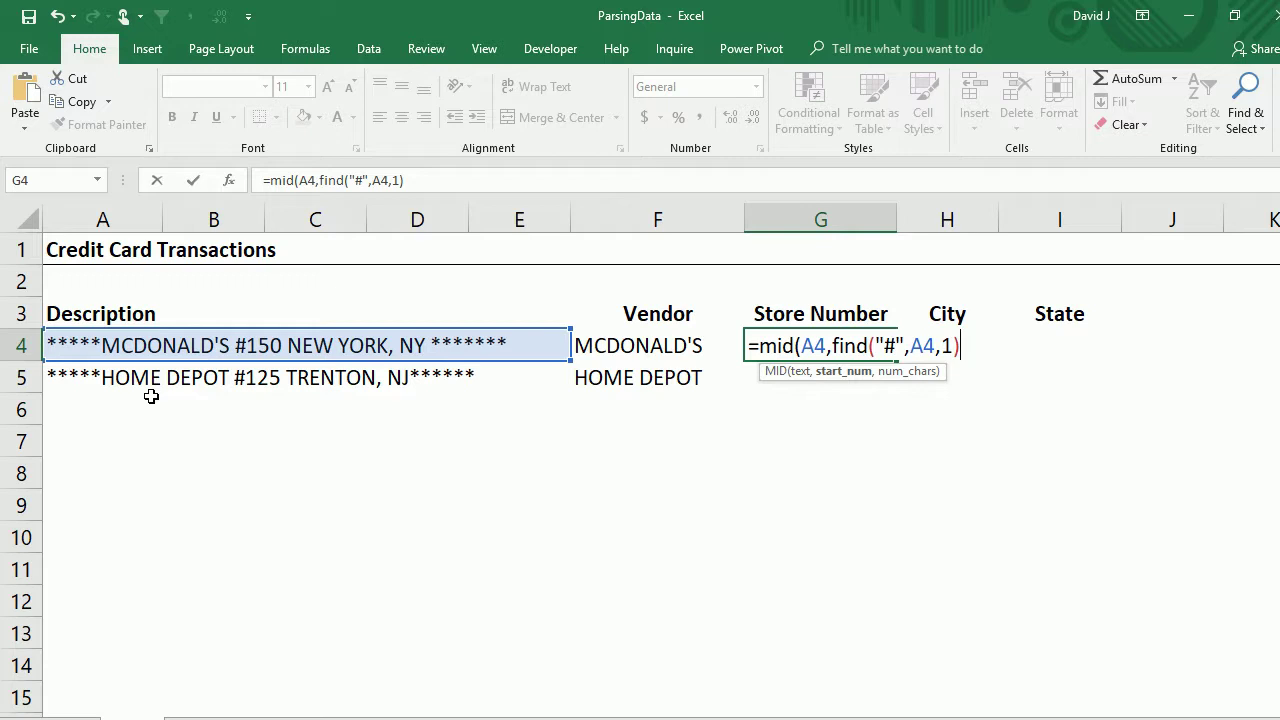
type("+1")
type(",")
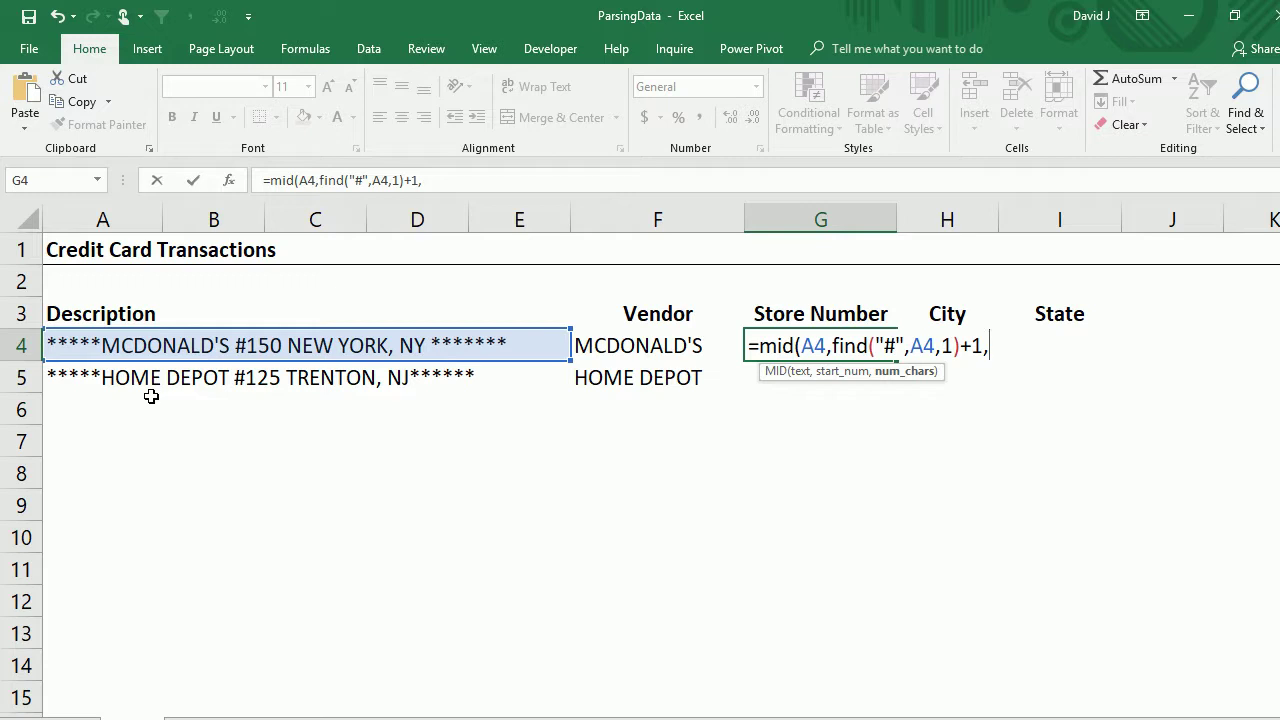
type("3)")
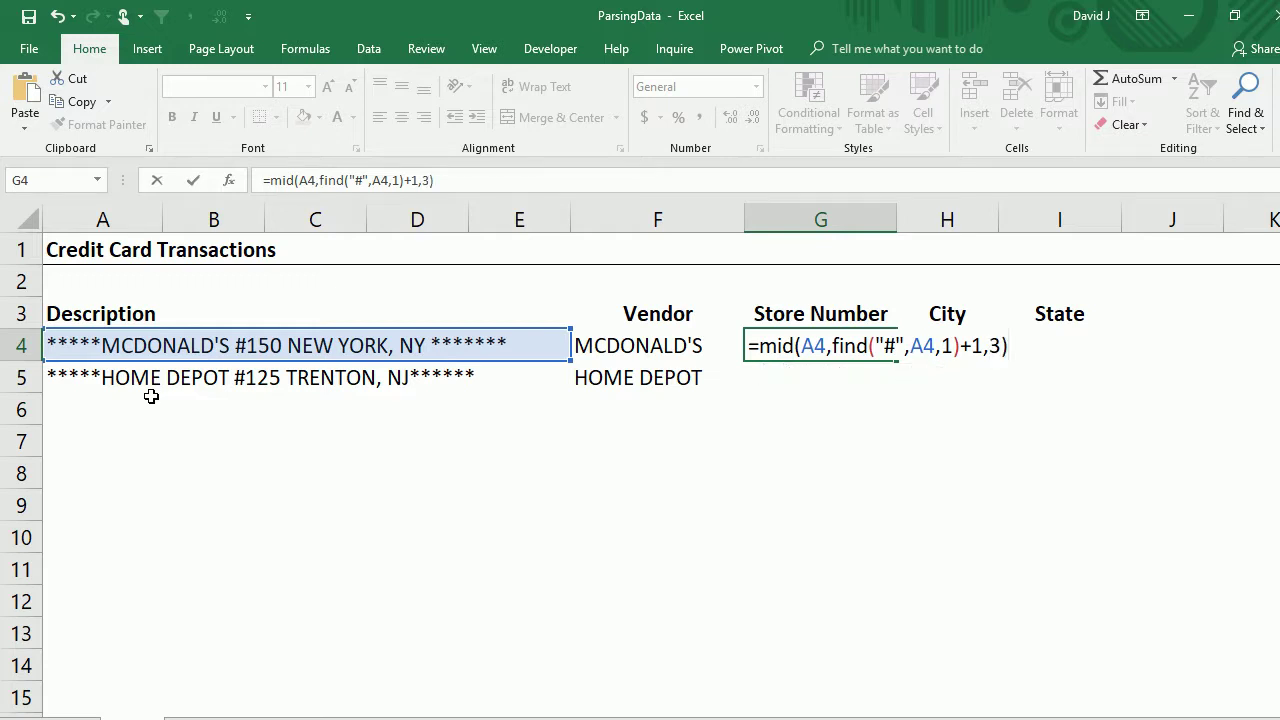
left_click(150, 392)
Step: Fill the store number formula down into G5, giving 125
key("Right")
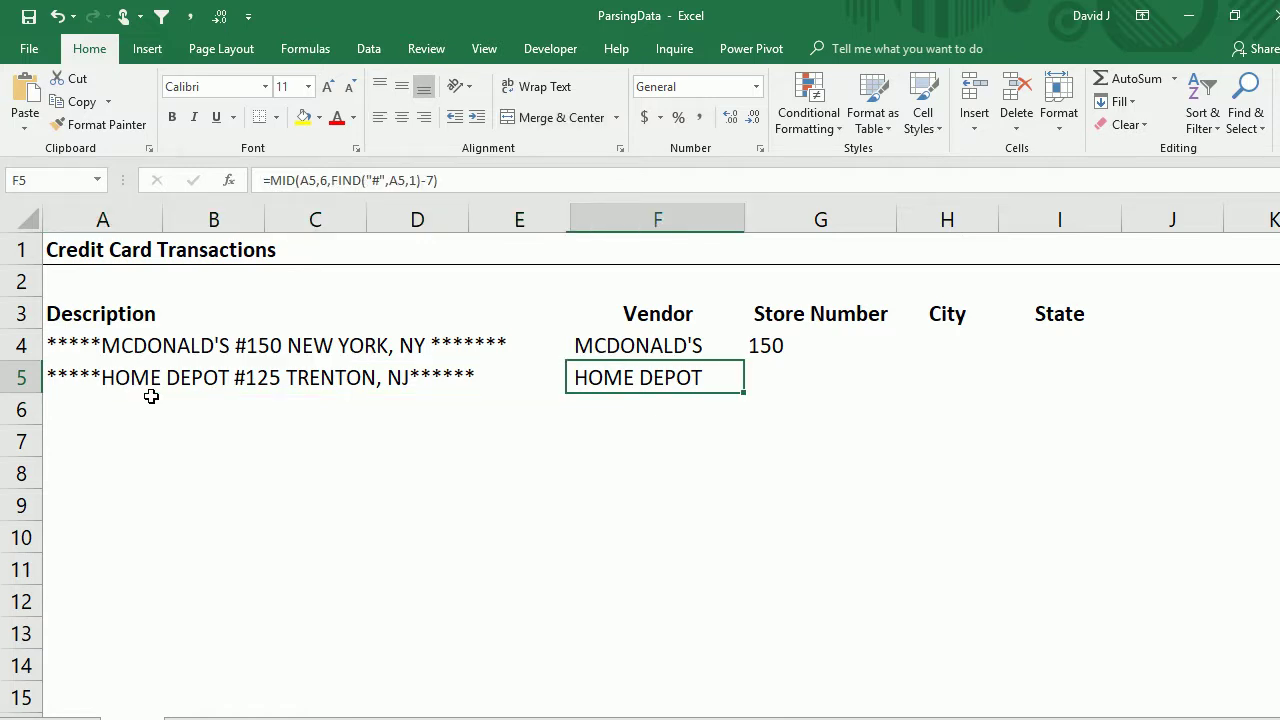
key("Right")
key("ctrl+d")
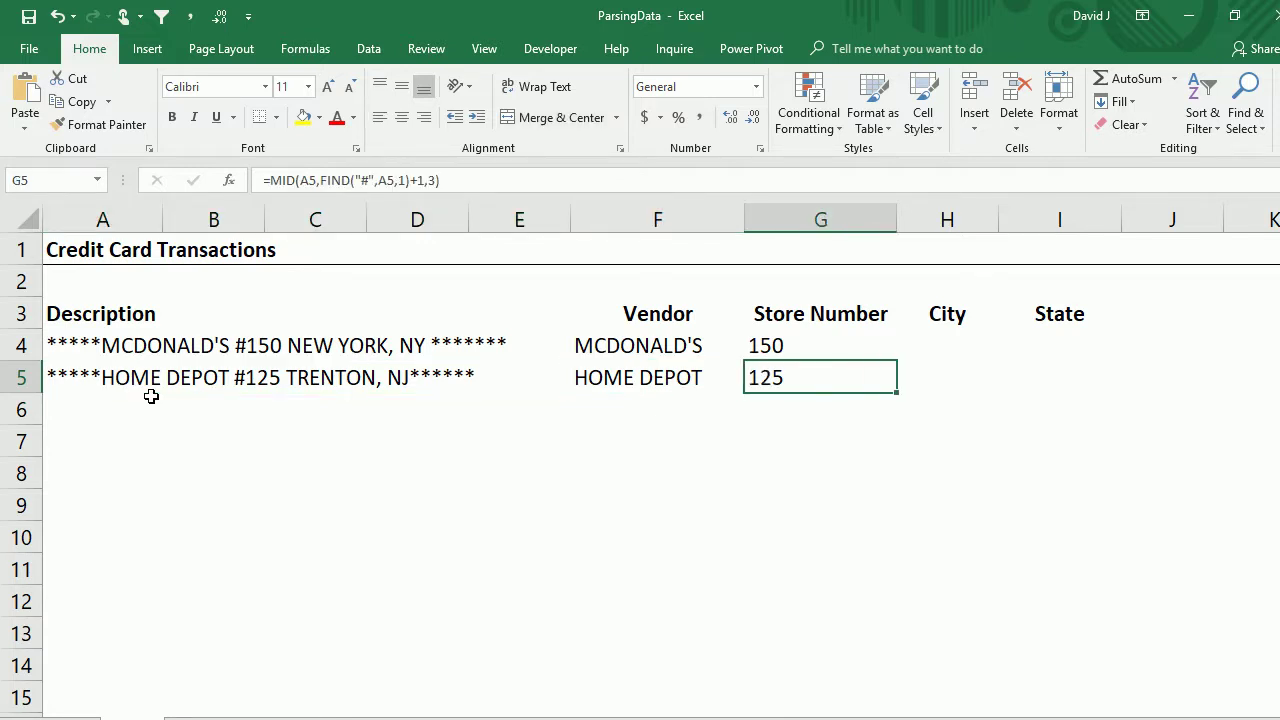
key("Up")
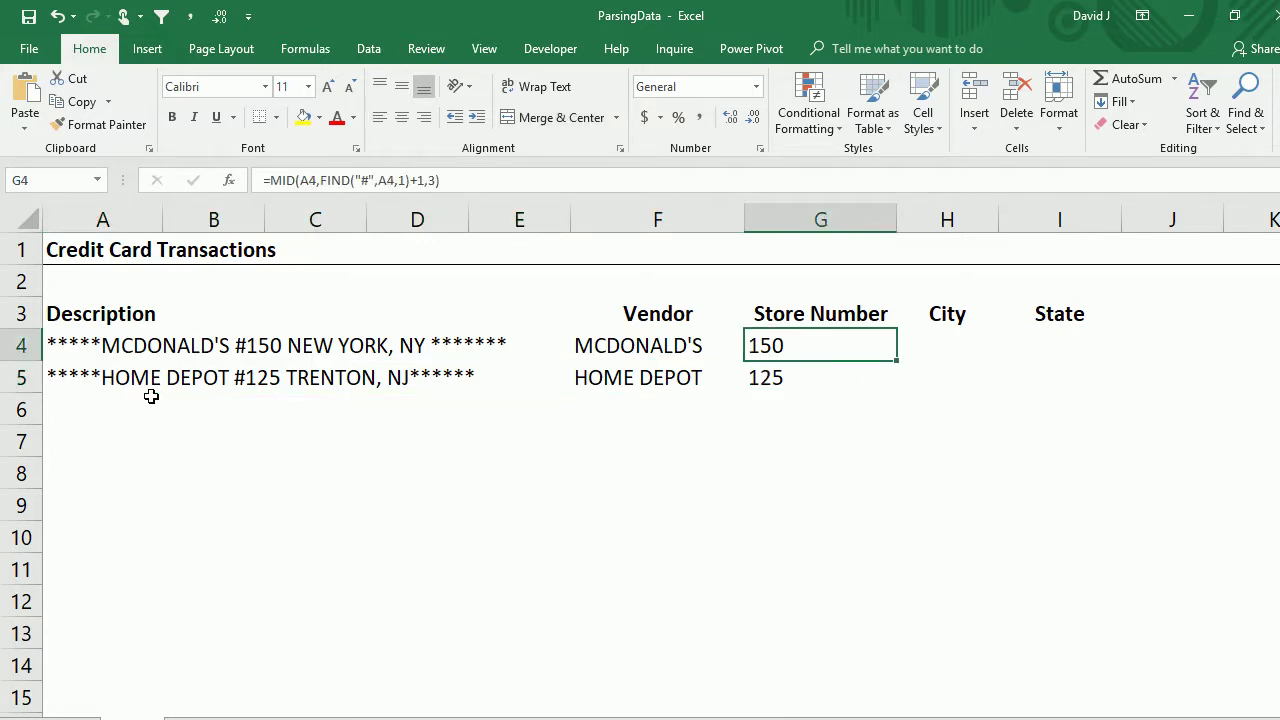
key("Right")
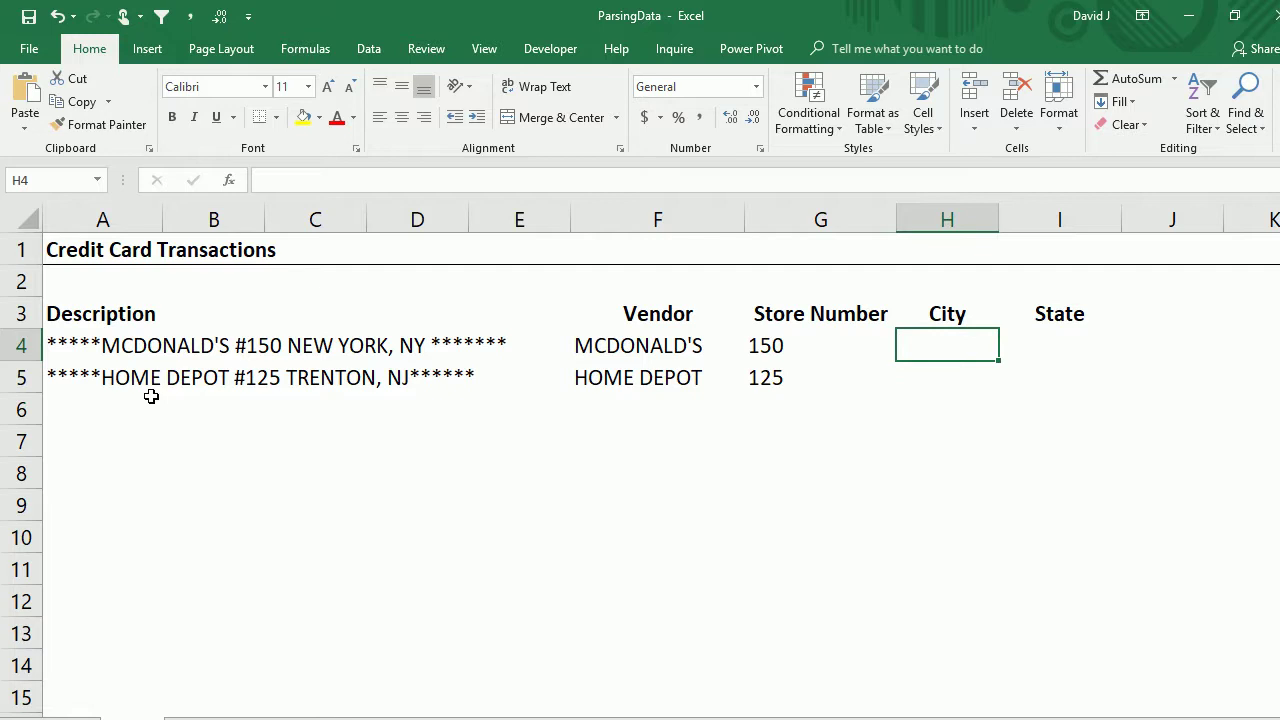
Step: Begin the H4 City formula as =mid(A4,find("#",A4,1)+5,find(",",A4,1)
type("=mid(")
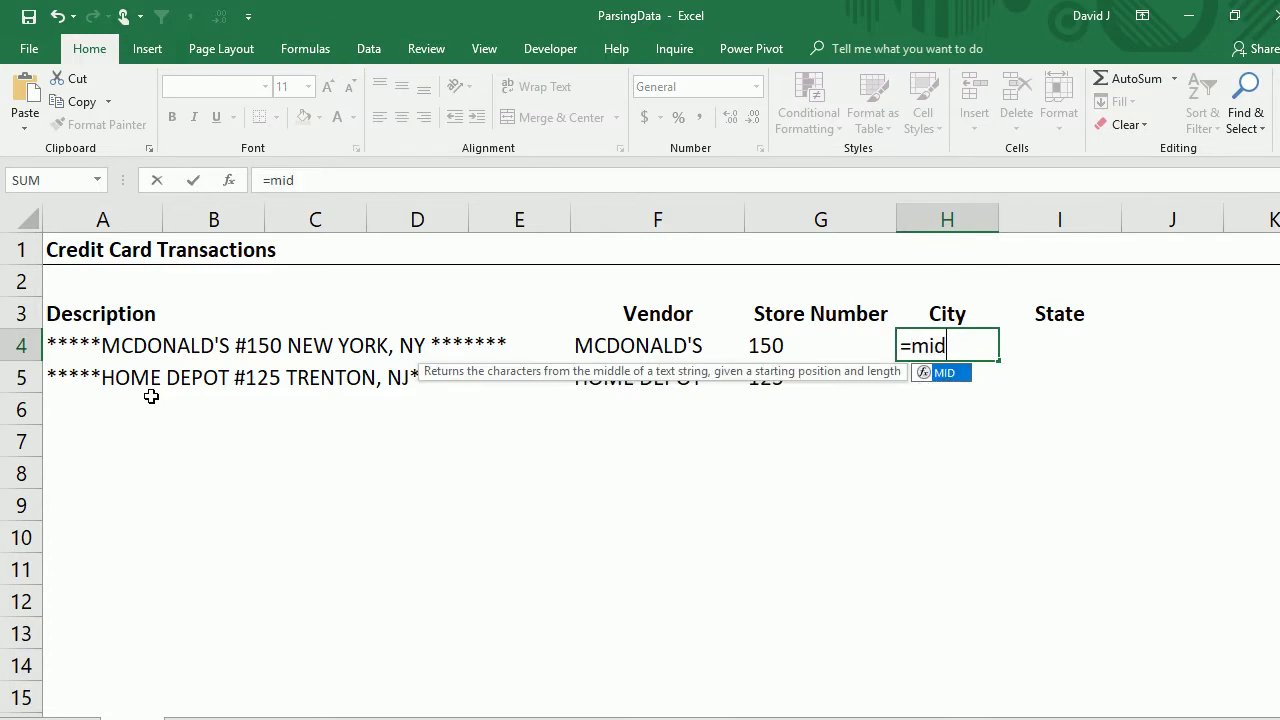
key("Left")
key("Left")
key("Left")
key("Left")
key("Left")
key("Left")
key("Left")
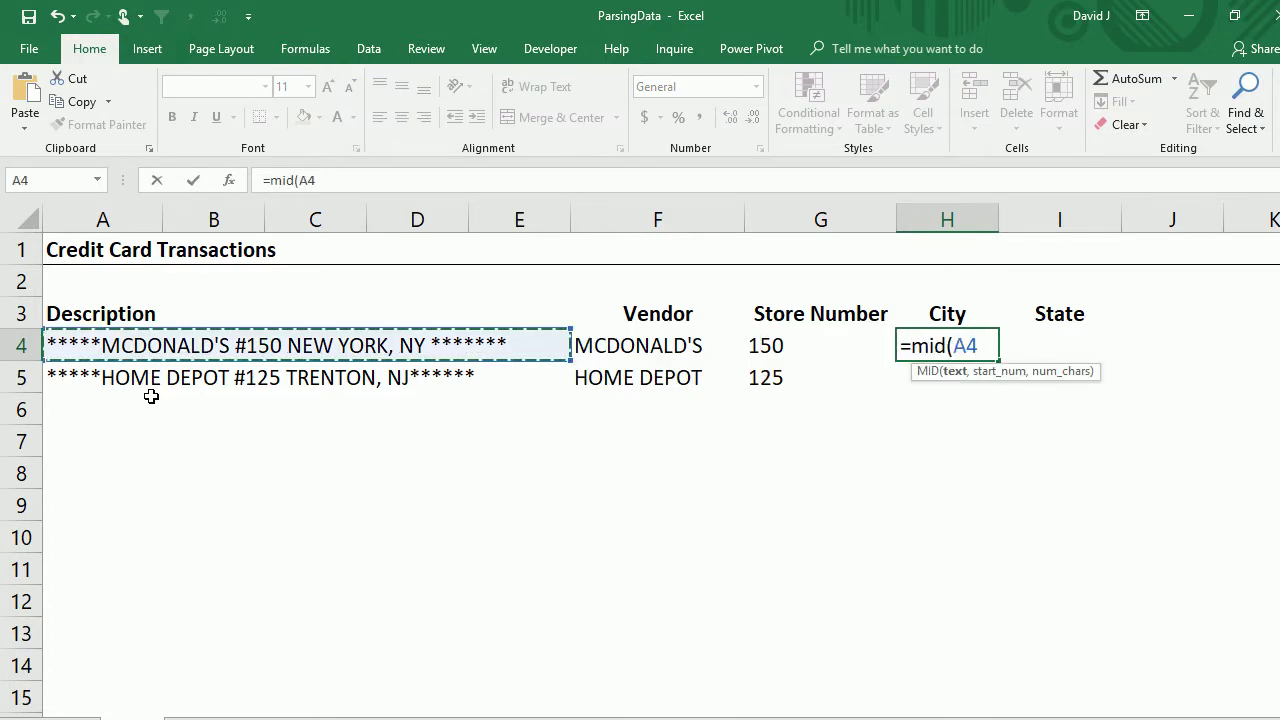
type(",")
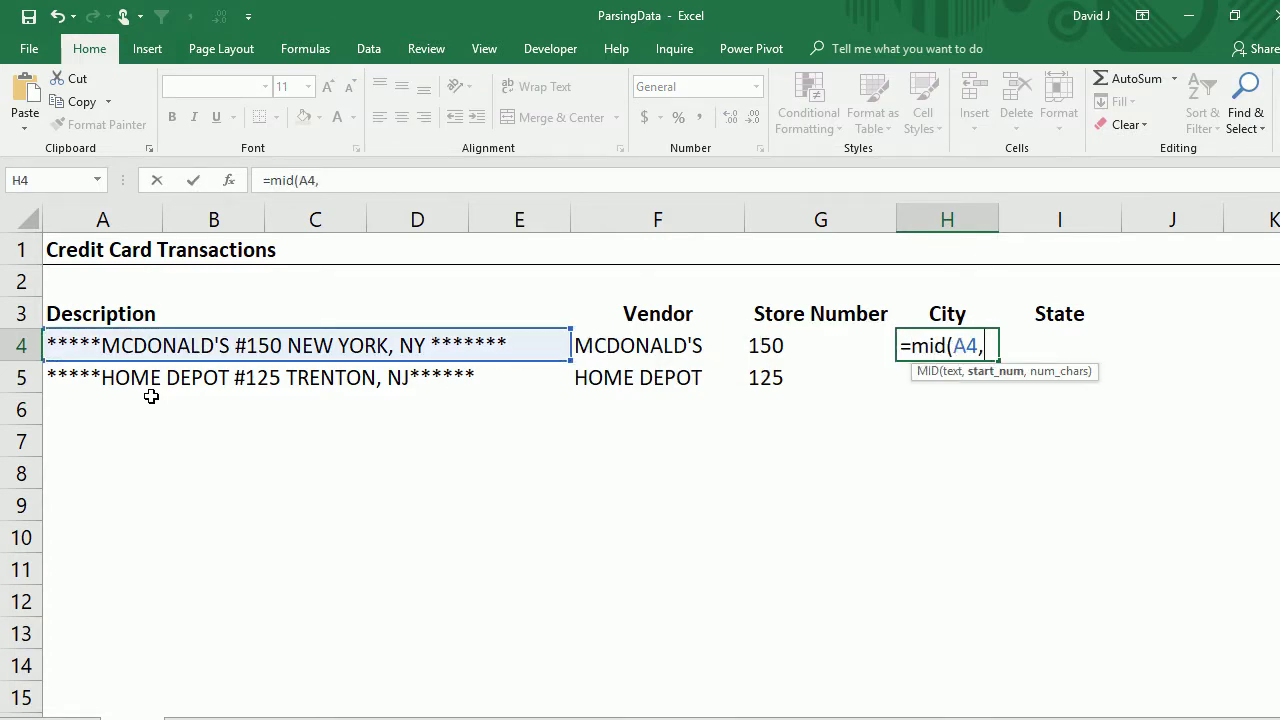
type("find(")
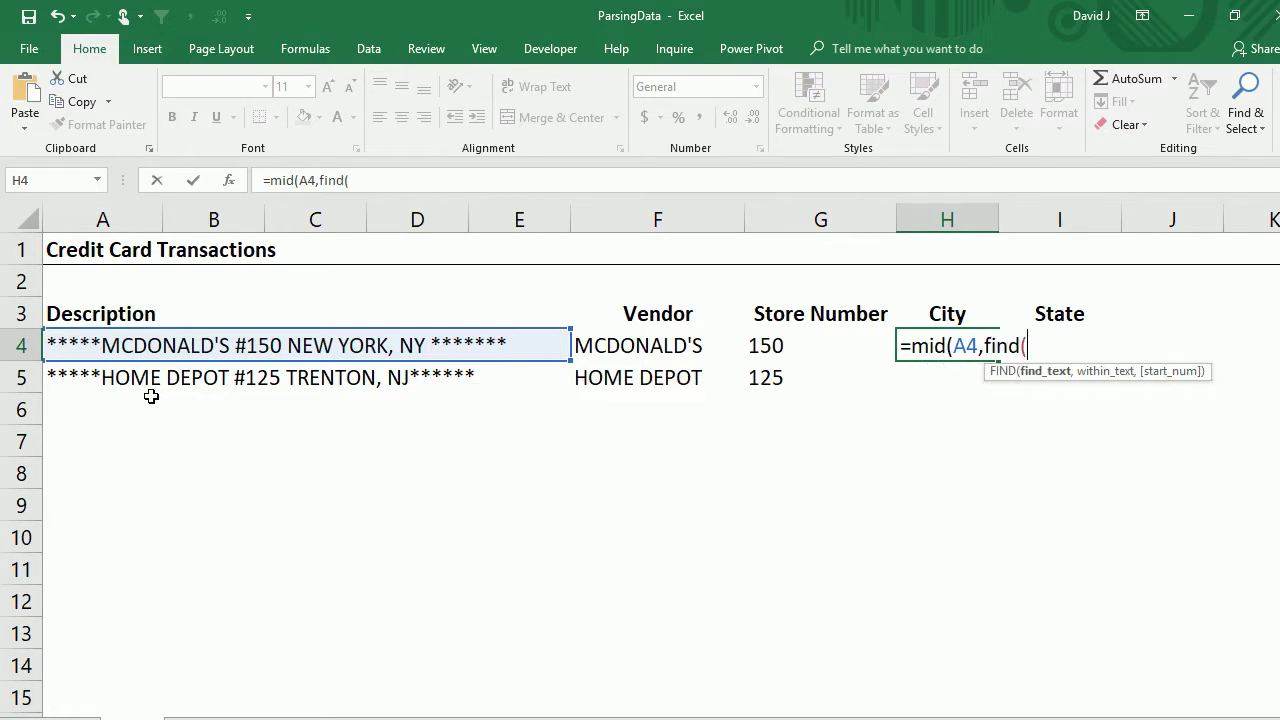
type("\"#\",")
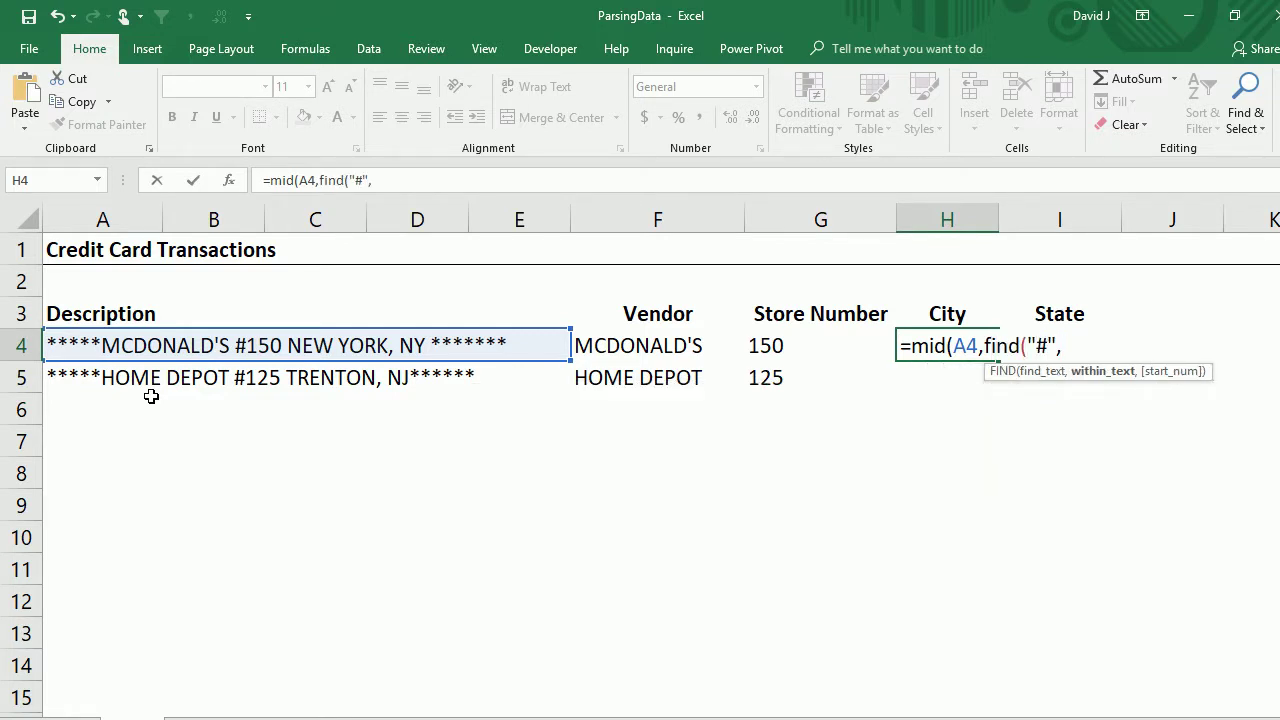
key("Left")
key("Left")
key("Left")
type(",1)+")
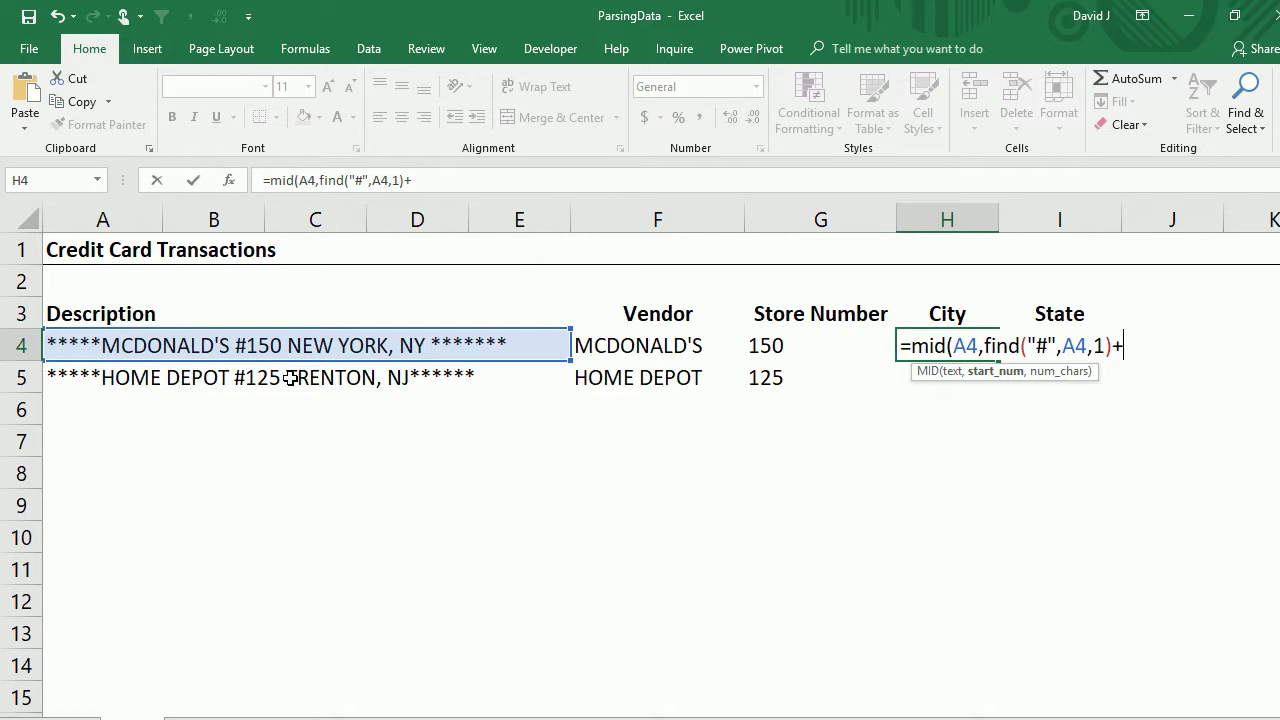
type("5,")
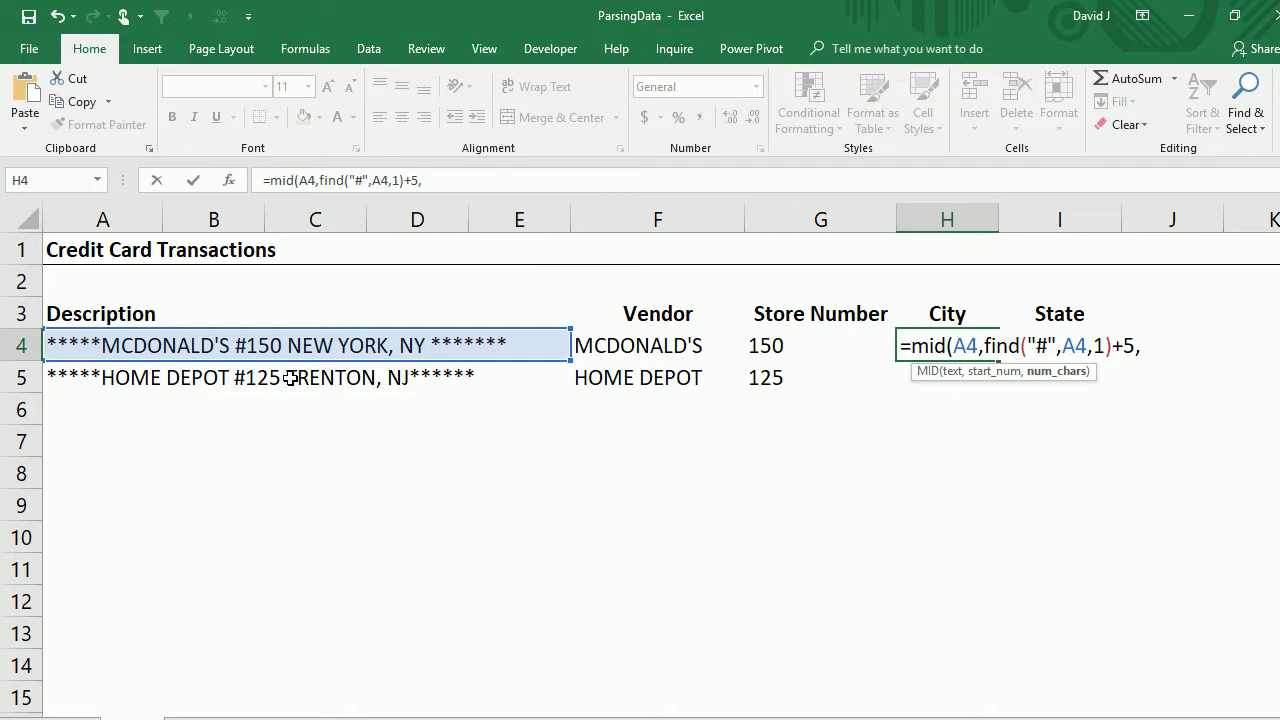
type("find(")
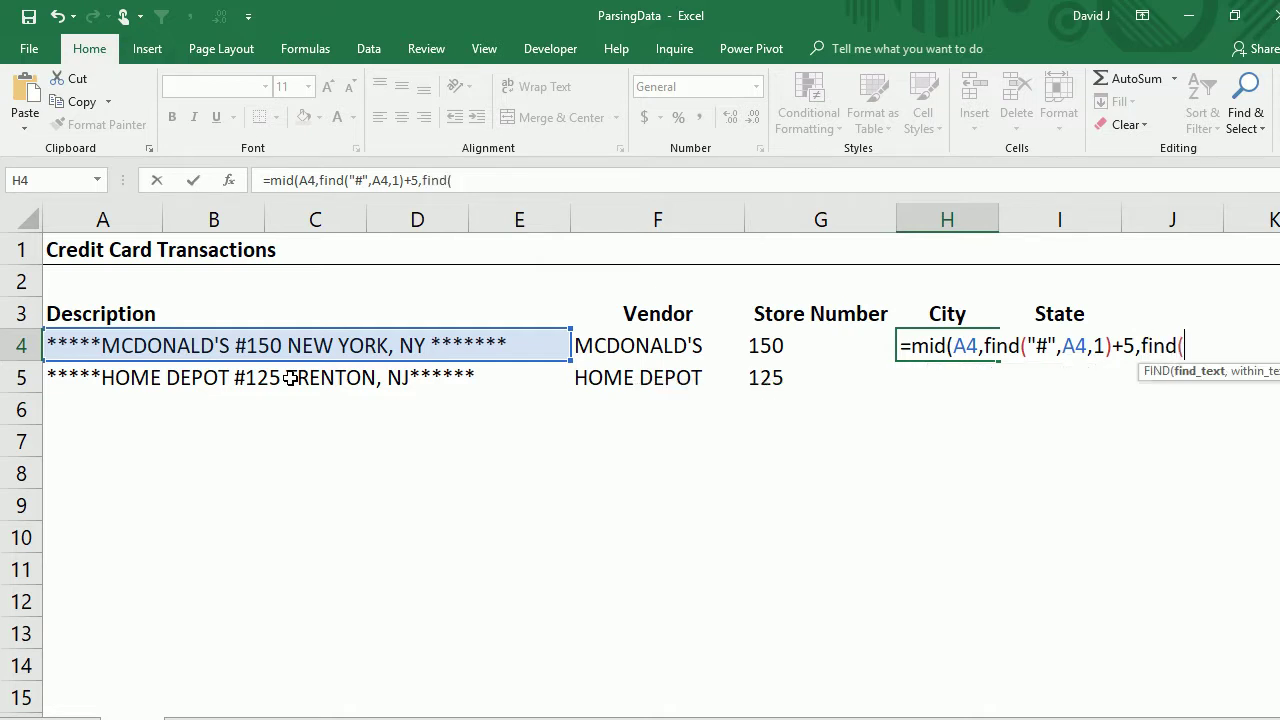
type("\",\",")
key("ctrl+Left")
key("ctrl+Left")
key("ctrl+Left")
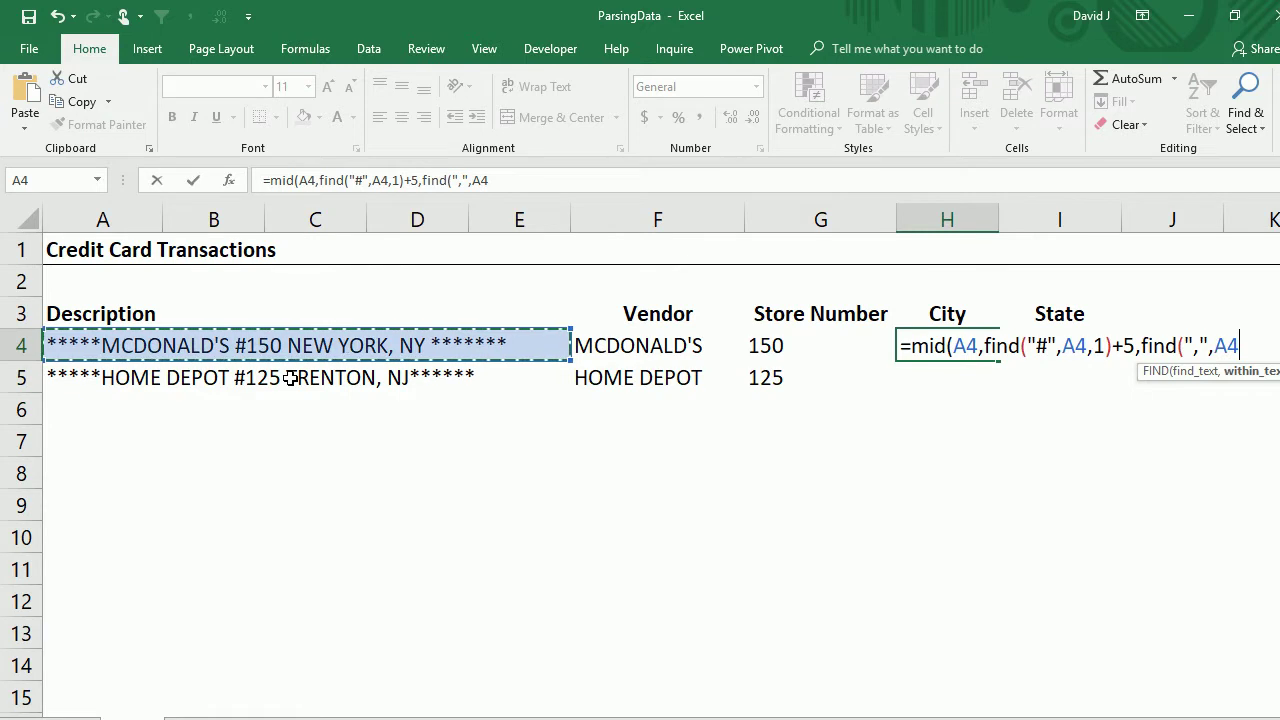
type(",1)")
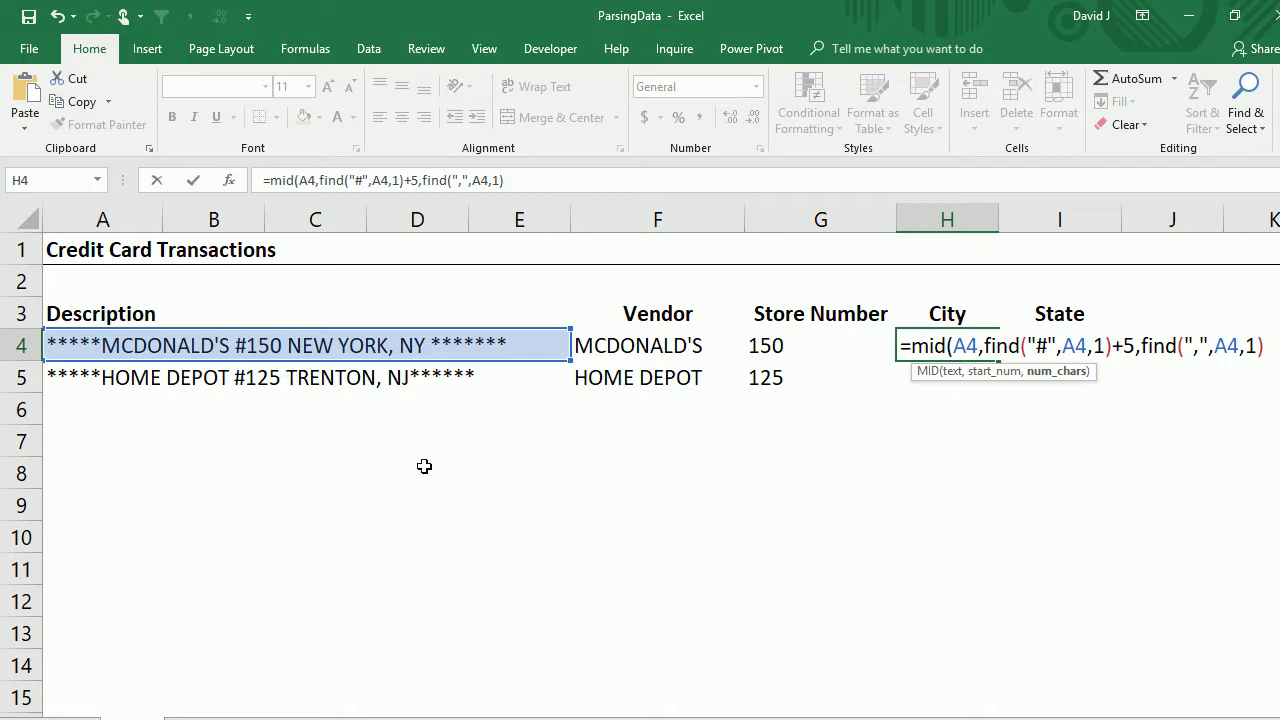
Step: Finish the H4 City formula with -find("#",A4,1)-5) so it returns NEW YORK
scroll(1144, 369, "right", 2)
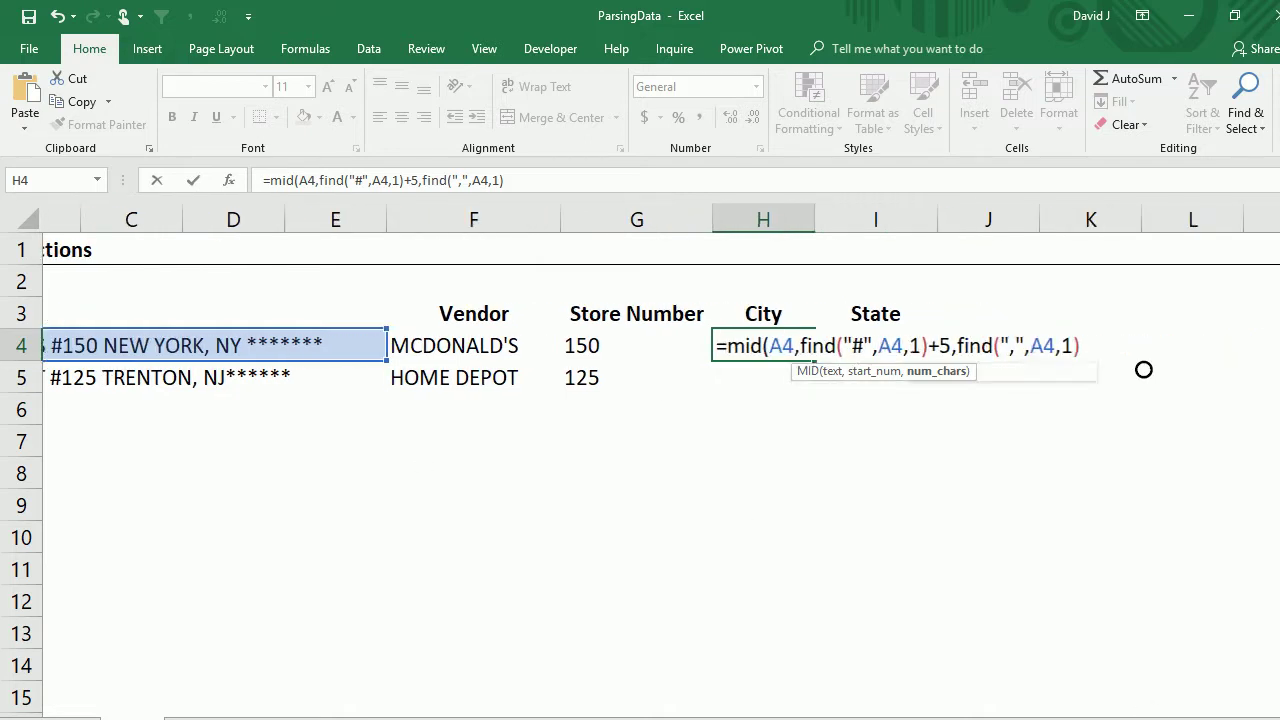
scroll(1144, 369, "right", 4)
left_click(558, 180)
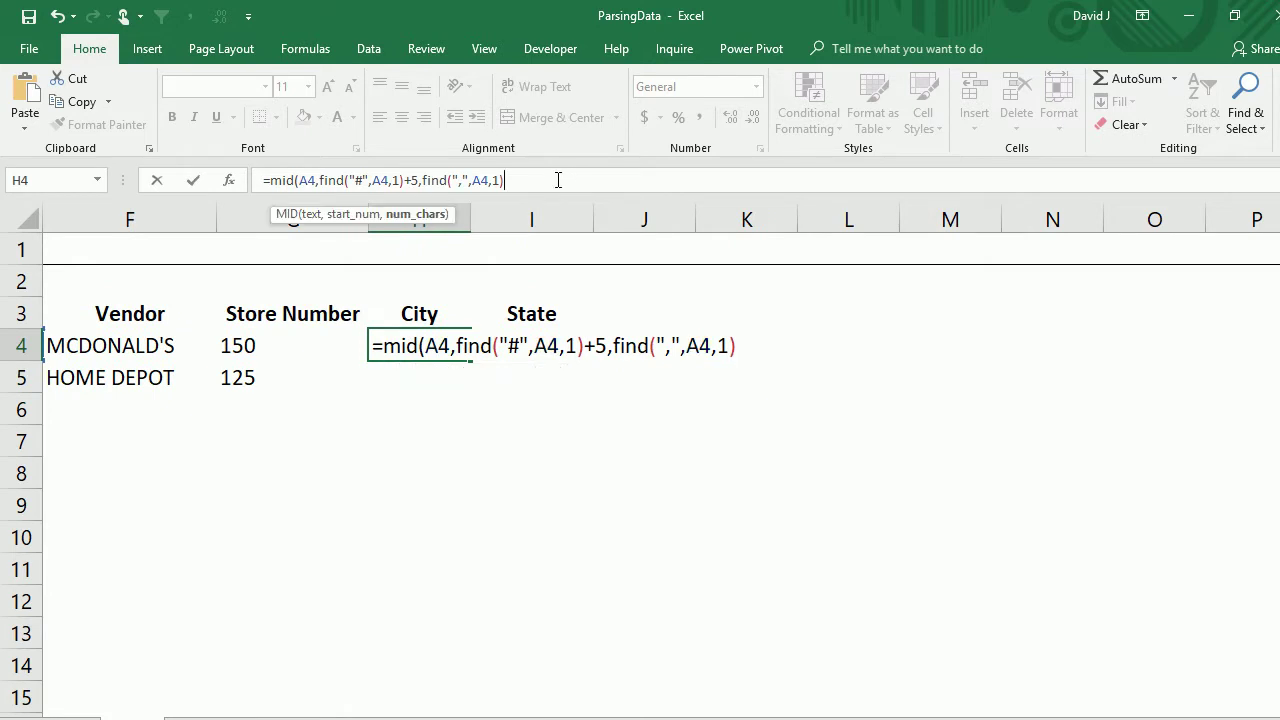
type("find(")
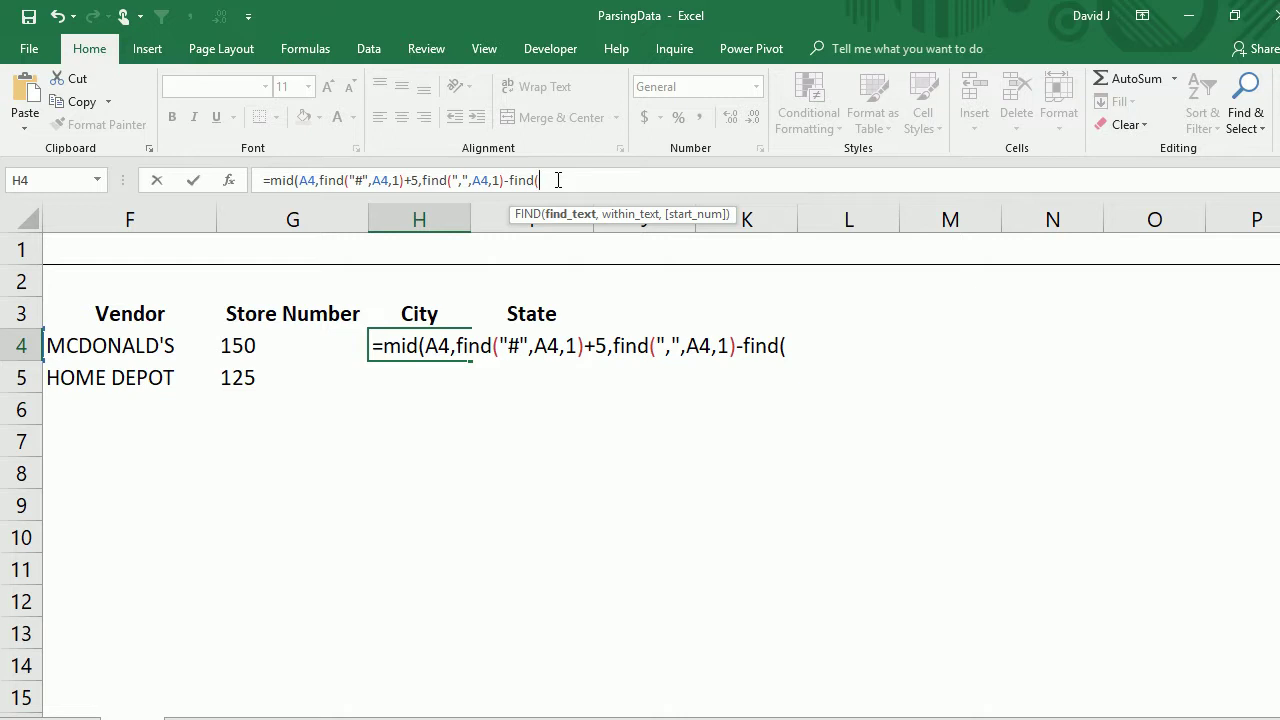
type("\"#\",")
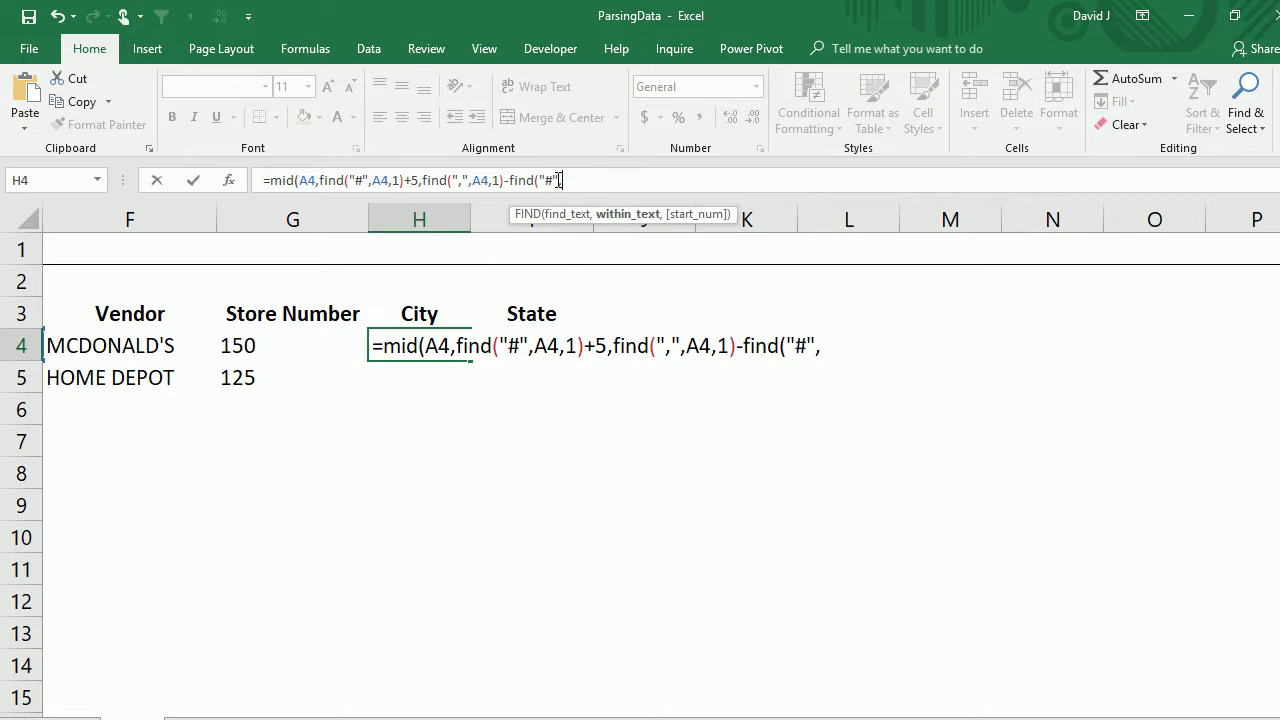
type("A4,1)")
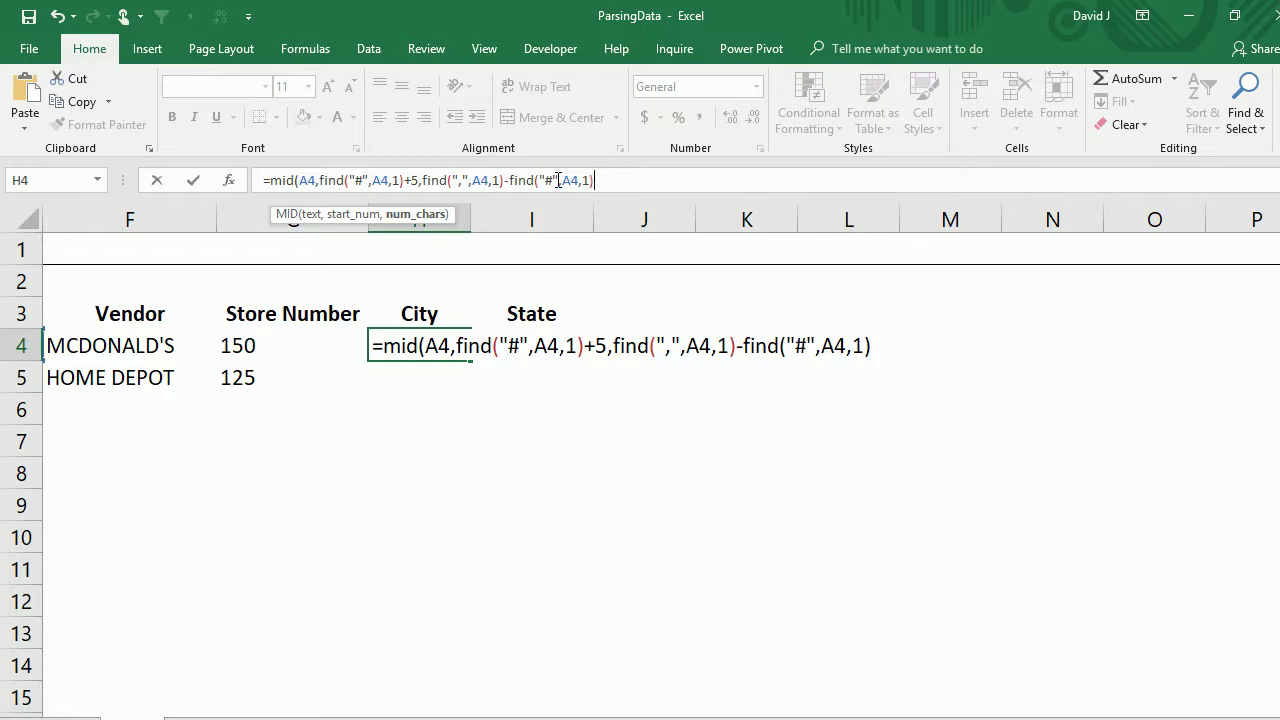
type("-5)")
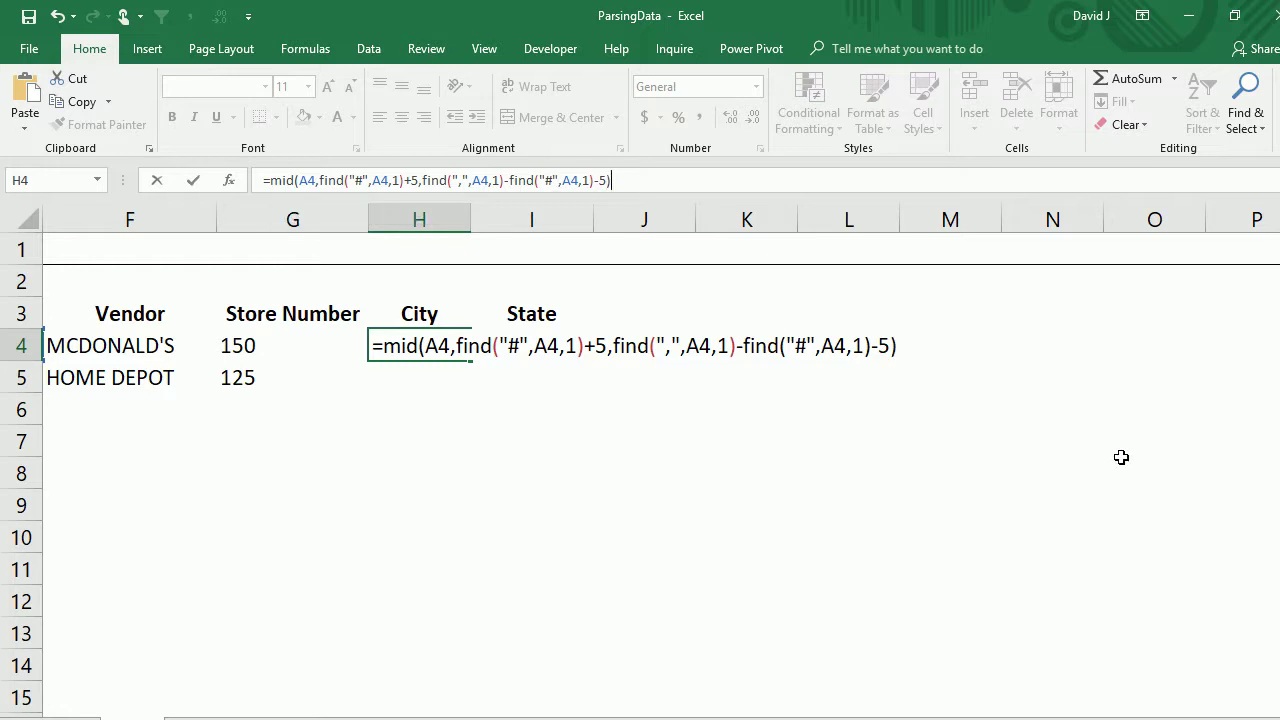
scroll(640, 450, "left", 5)
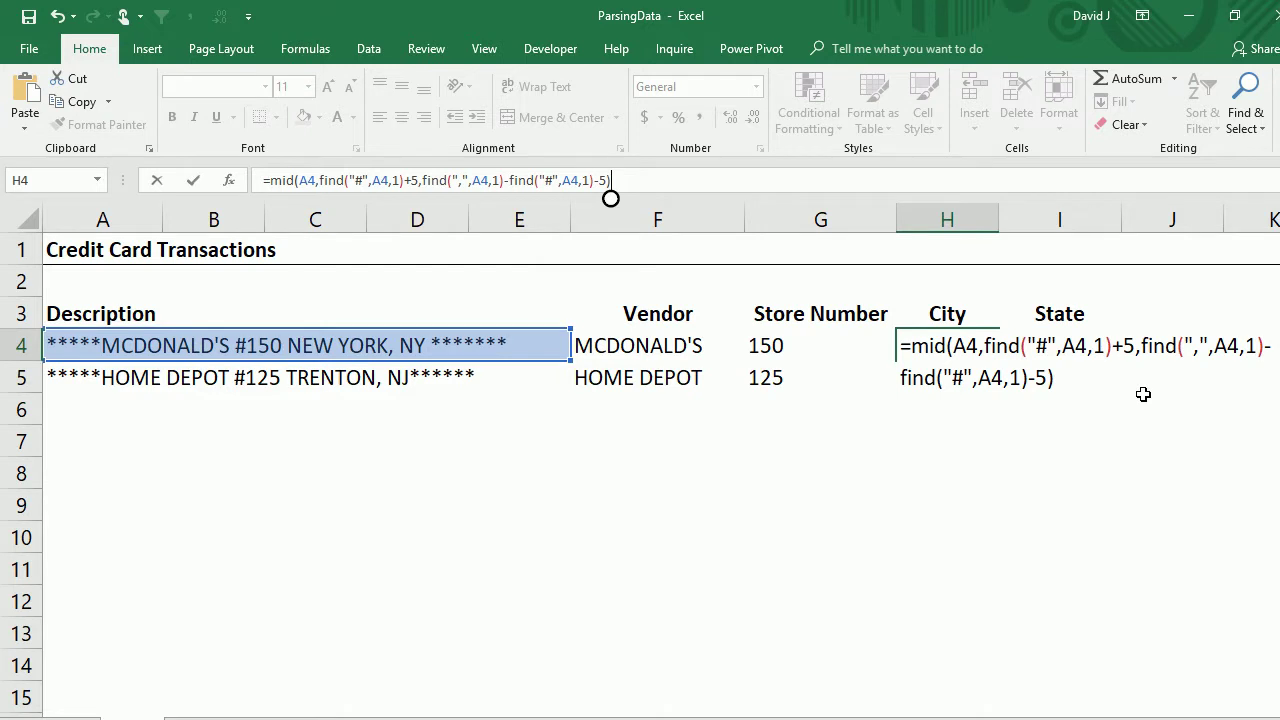
scroll(880, 423, "right", 3)
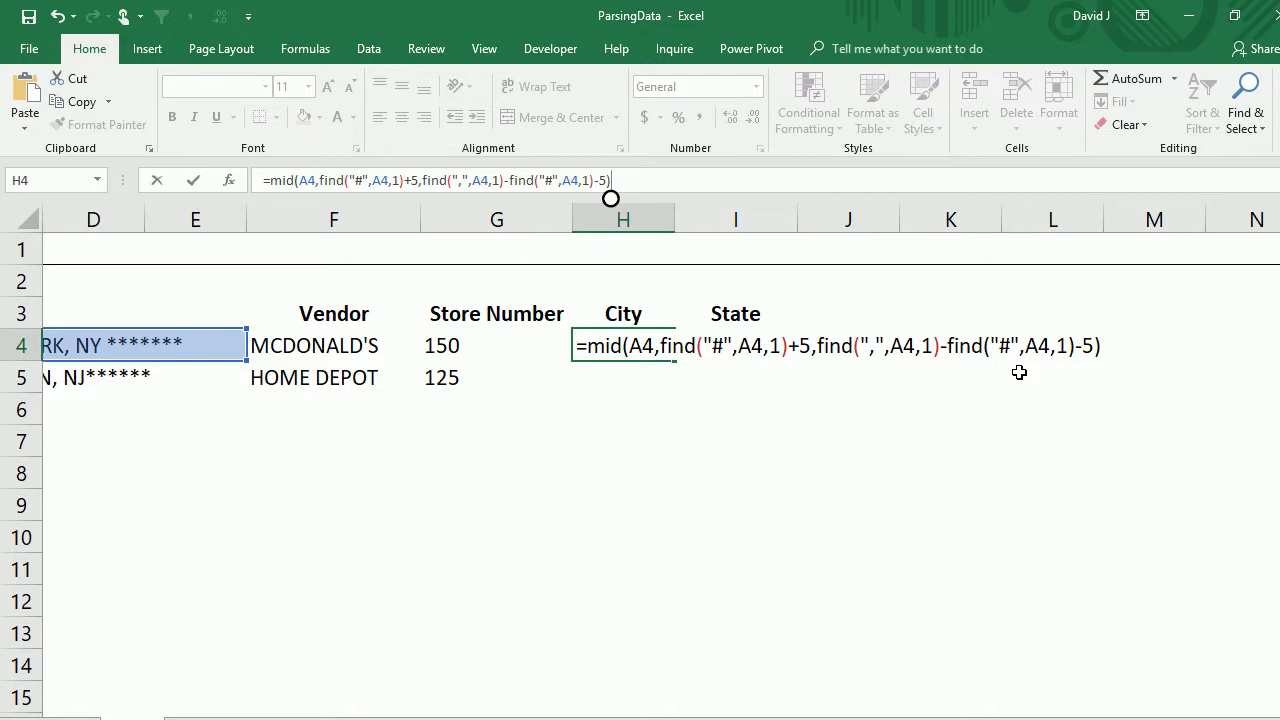
key("Return")
Step: Fill the City formula down into H5, showing TRENTON
key("Right")
key("Right")
key("Right")
key("Right")
key("Right")
key("Right")
key("Right")
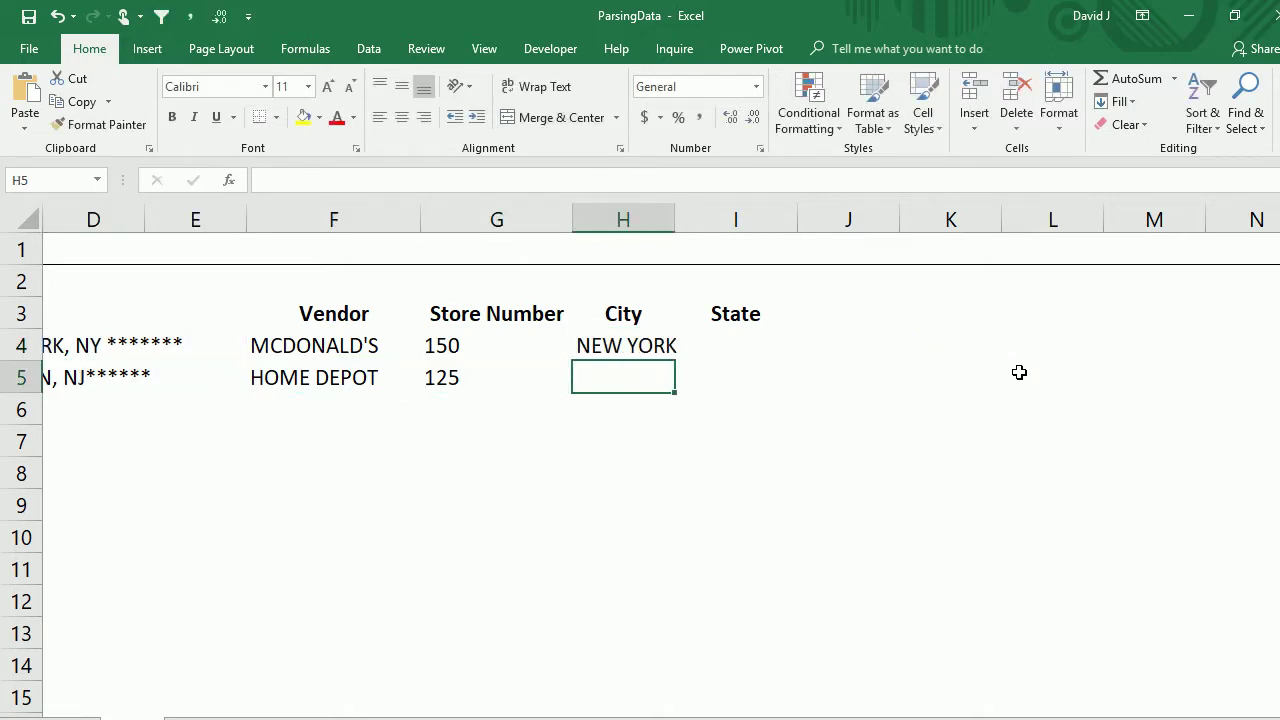
key("ctrl+d")
key("Left")
key("Left")
key("Left")
key("Left")
key("Left")
key("Left")
key("Left")
key("Up")
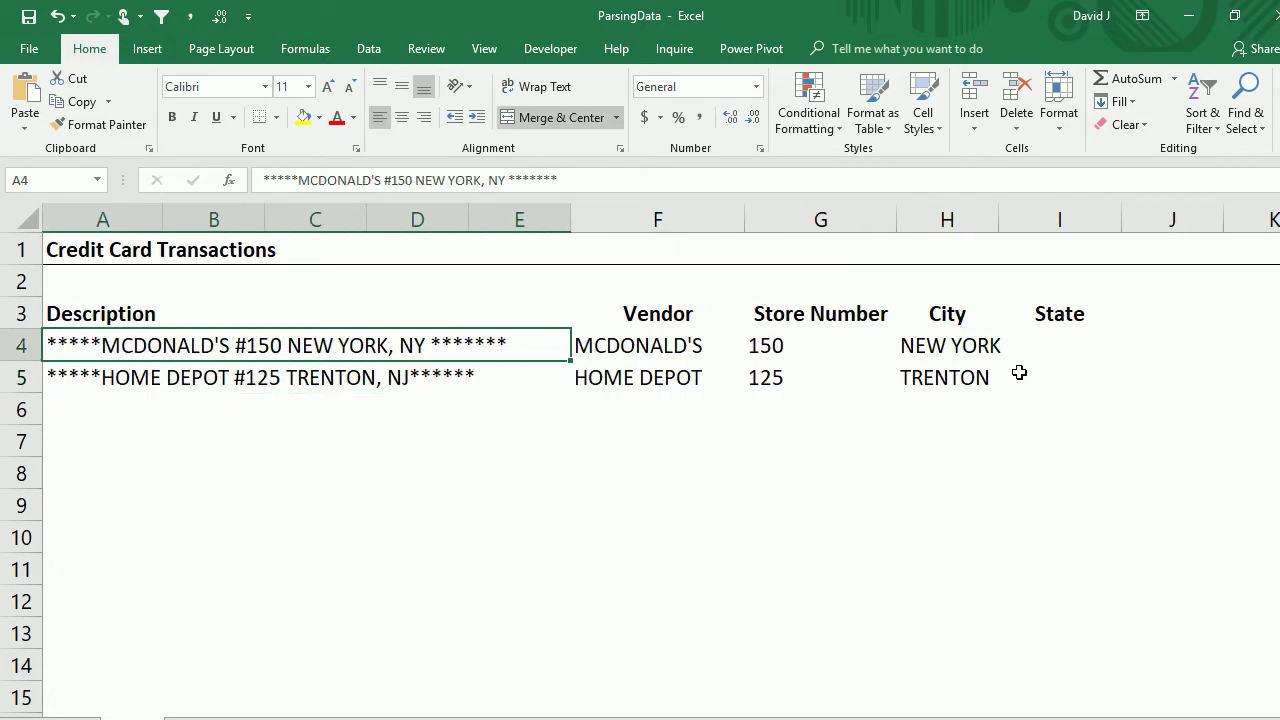
key("Right")
key("Right")
key("Right")
key("Right")
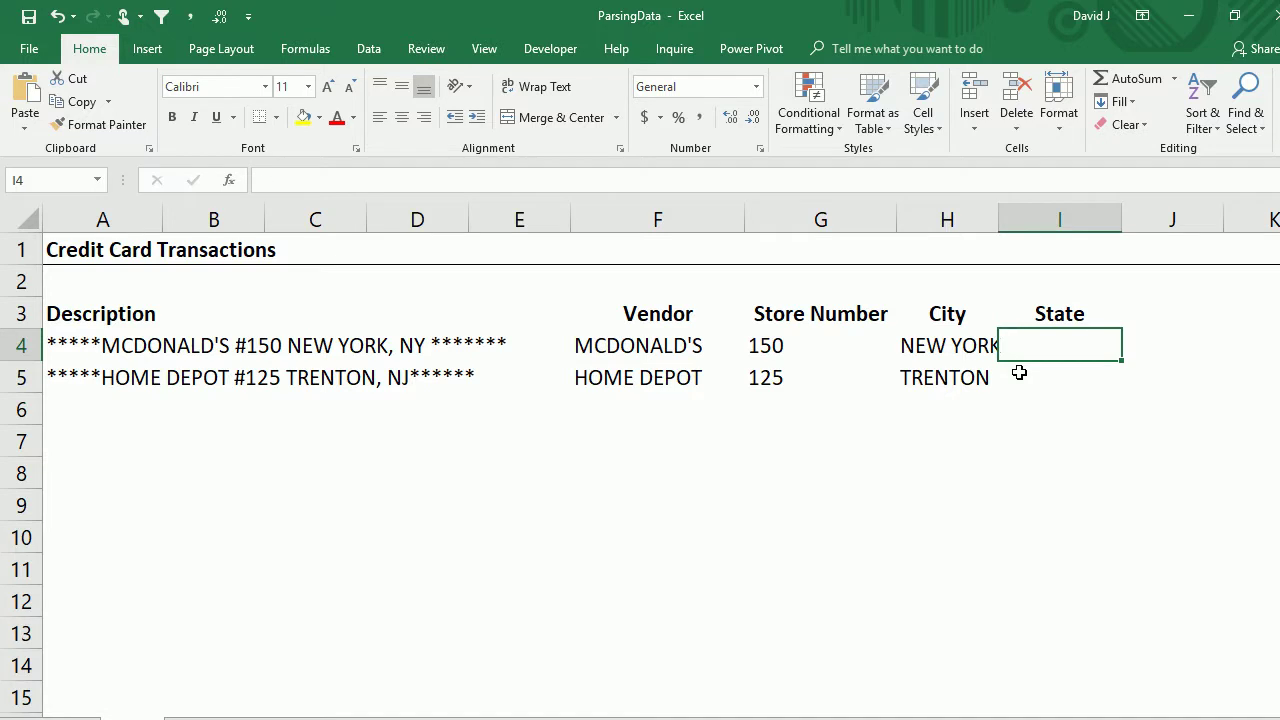
Step: Enter =mid(A4,find(",",A4,1)+2,2) in I4 to extract the state NY
type("=mid(")
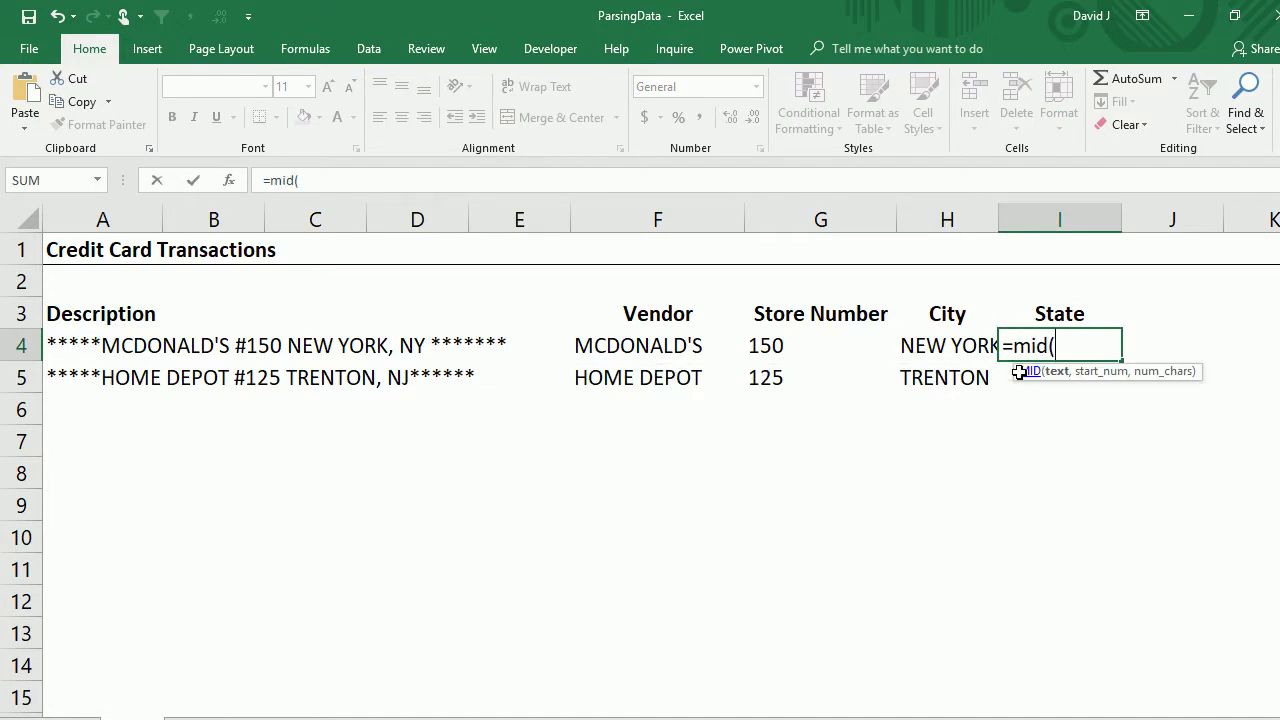
key("Left")
key("Left")
key("Left")
key("Left")
key("Left")
key("Left")
key("Left")
key("Left")
type(",")
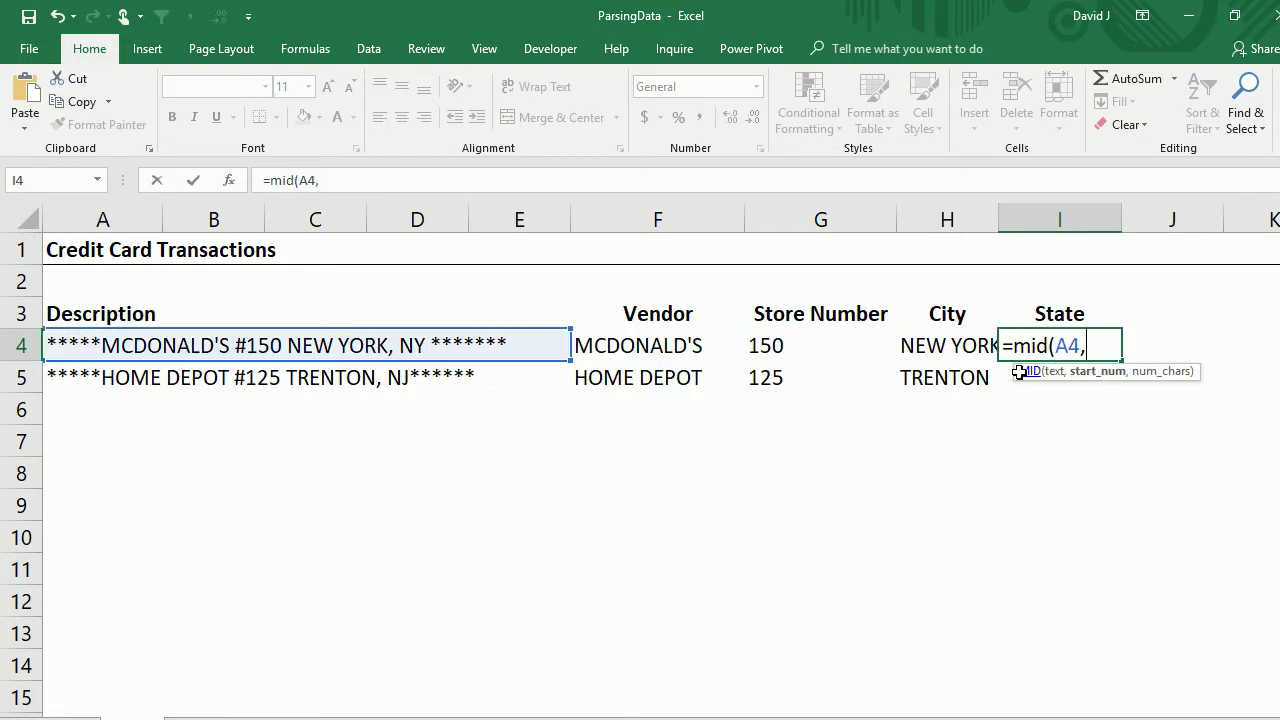
type("find(\",")
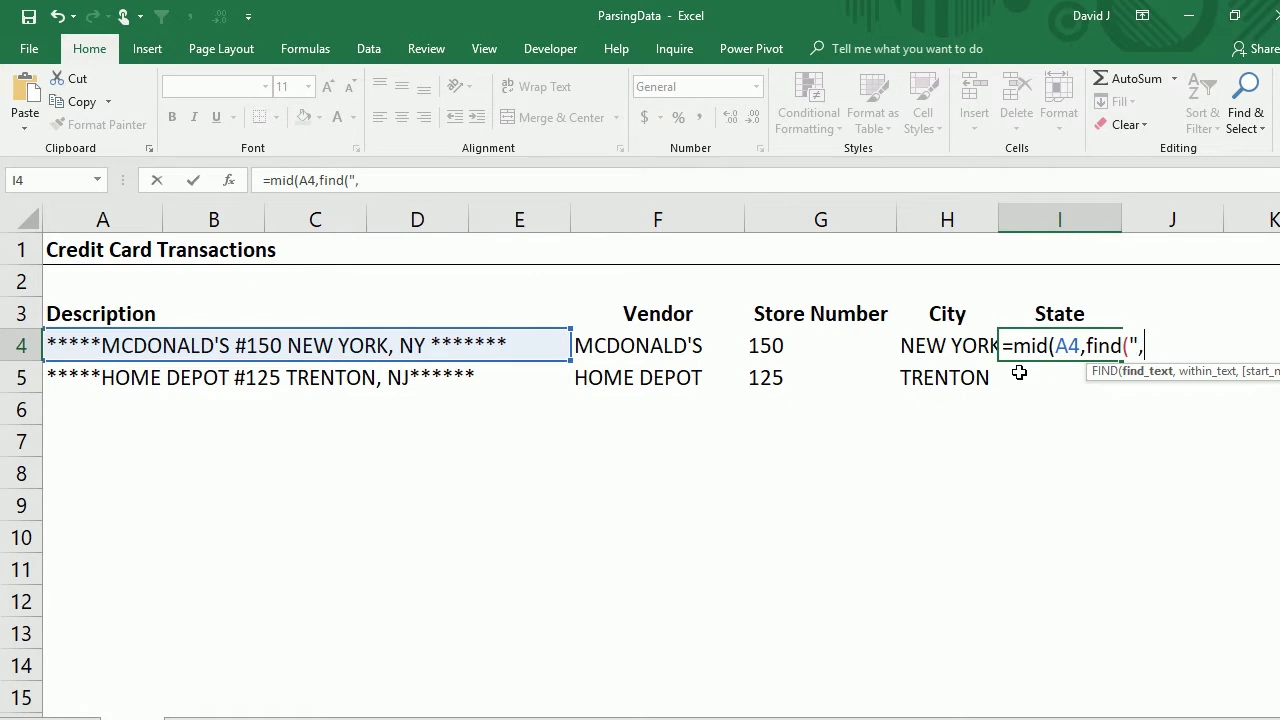
type("\",")
key("Left")
key("Left")
key("Left")
key("Left")
key("Left")
key("Left")
key("Left")
key("Left")
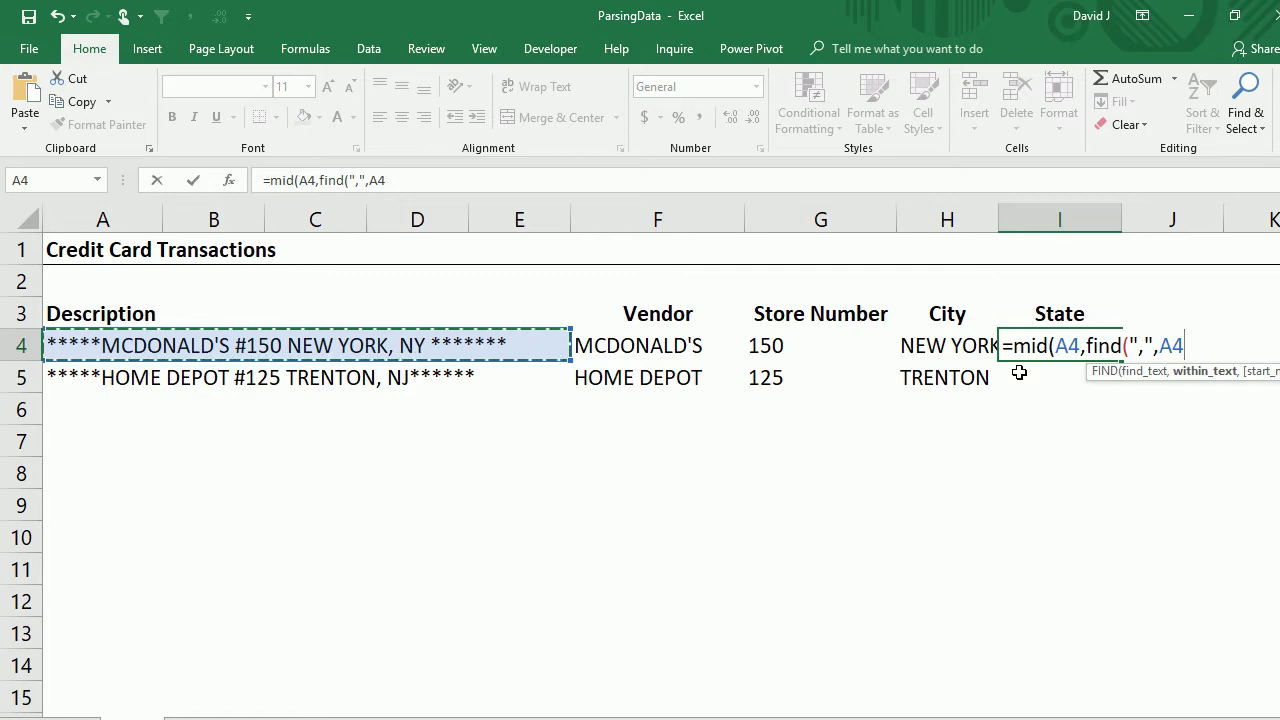
type(",")
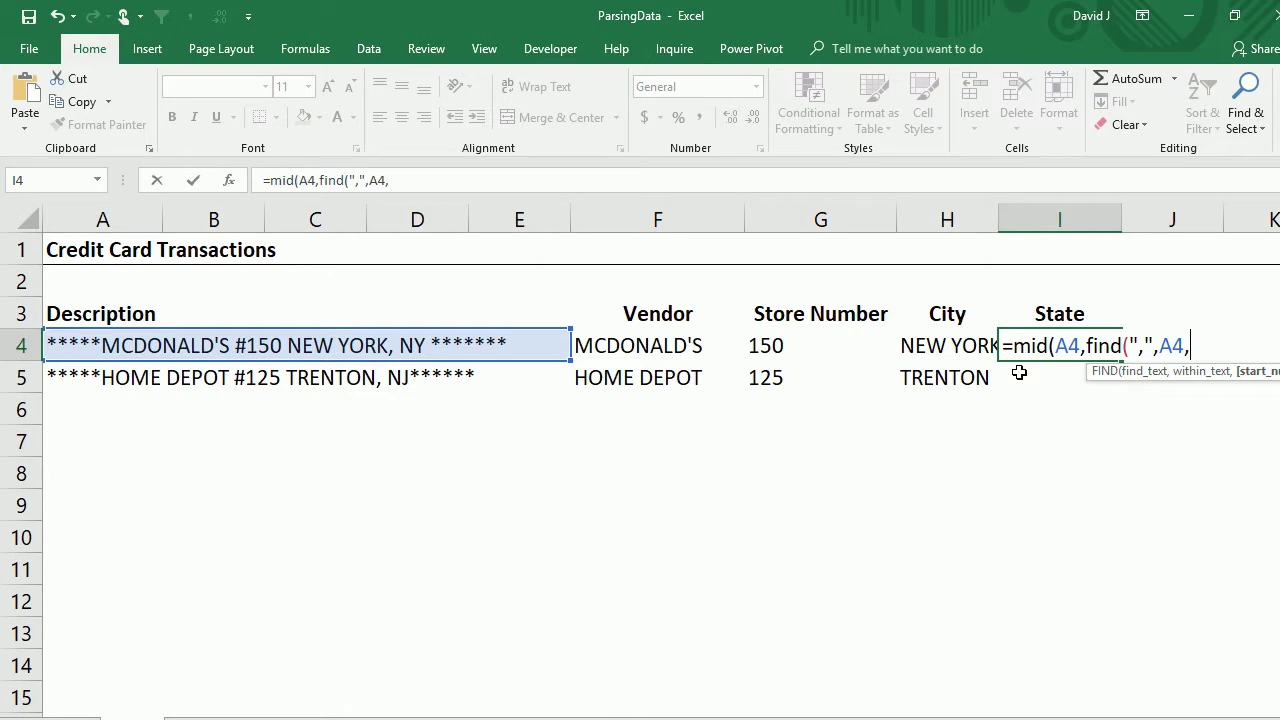
type("1)+2")
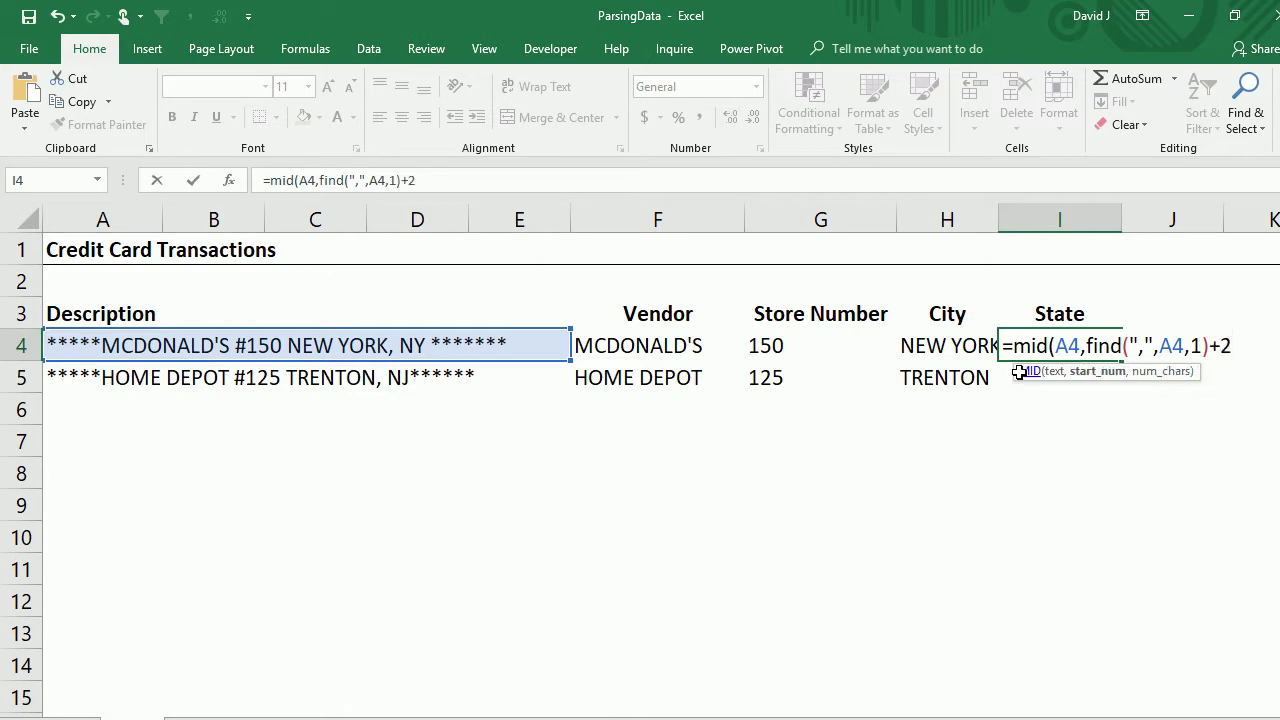
type(",2)")
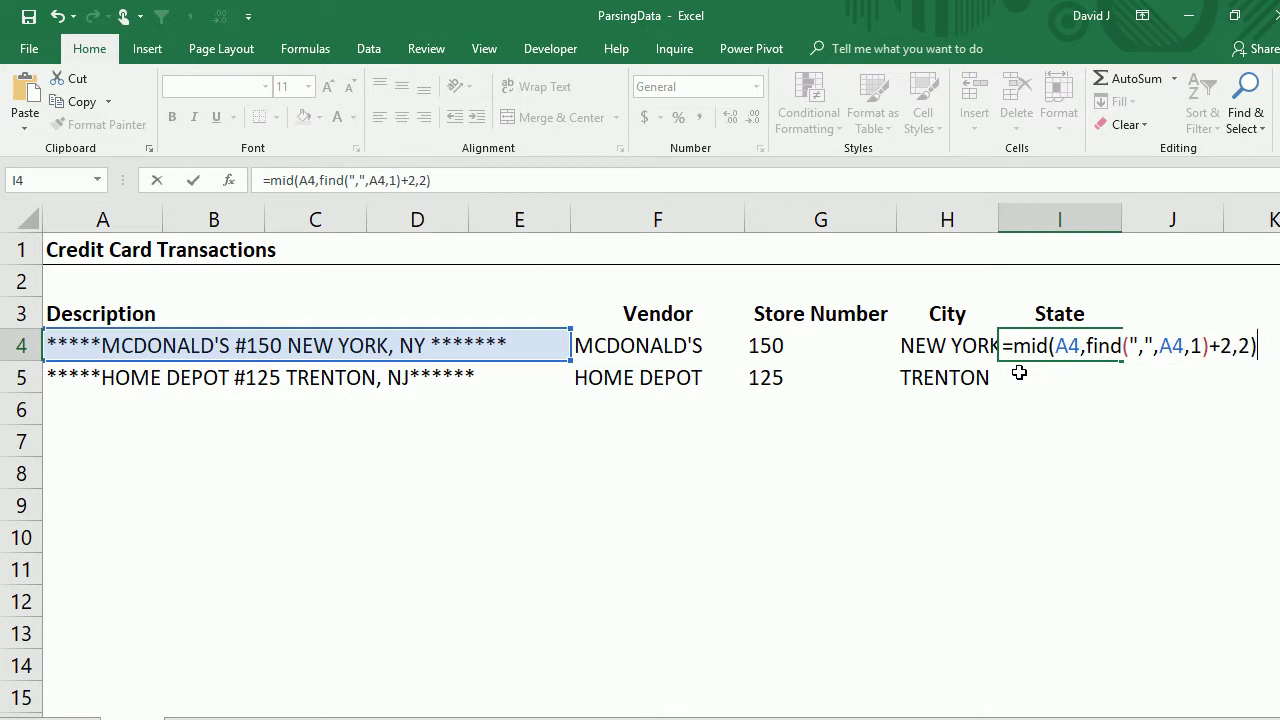
key("Return")
Step: Fill the State formula down to I5 (NJ) and center column I
key("Right")
key("Right")
key("Right")
key("Right")
key("Right")
key("Right")
key("Right")
key("Right")
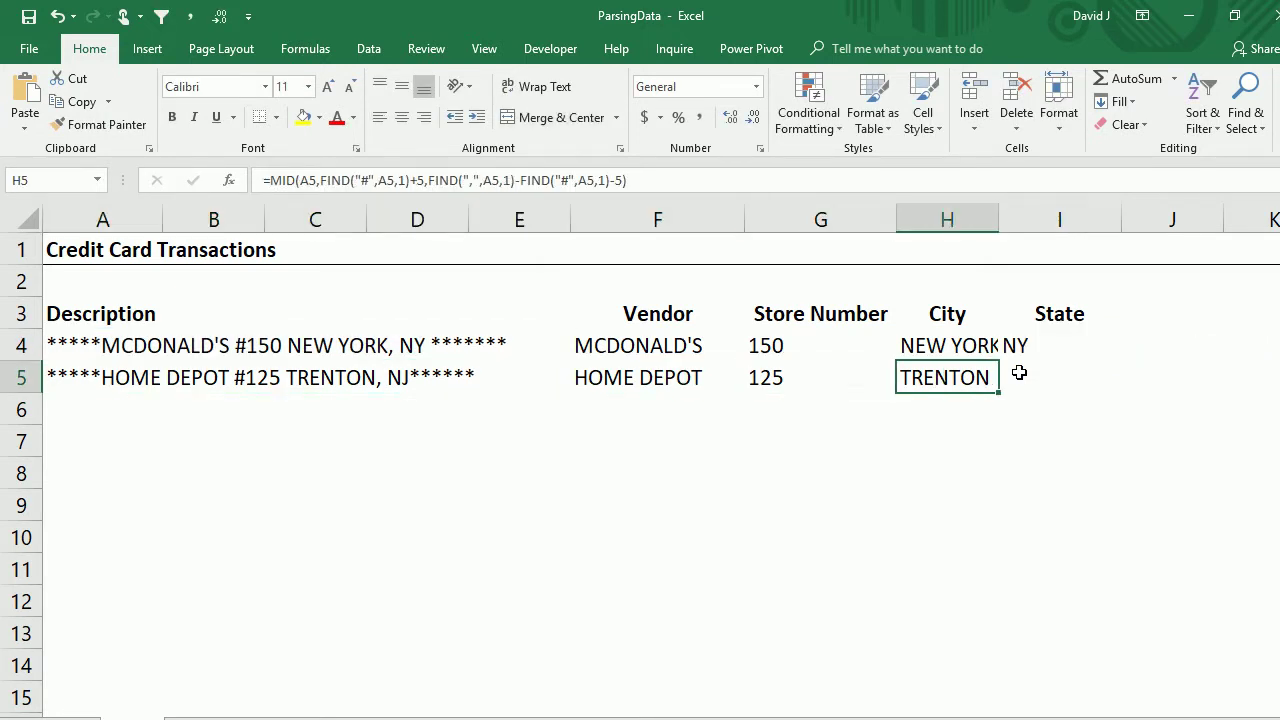
key("ctrl+d")
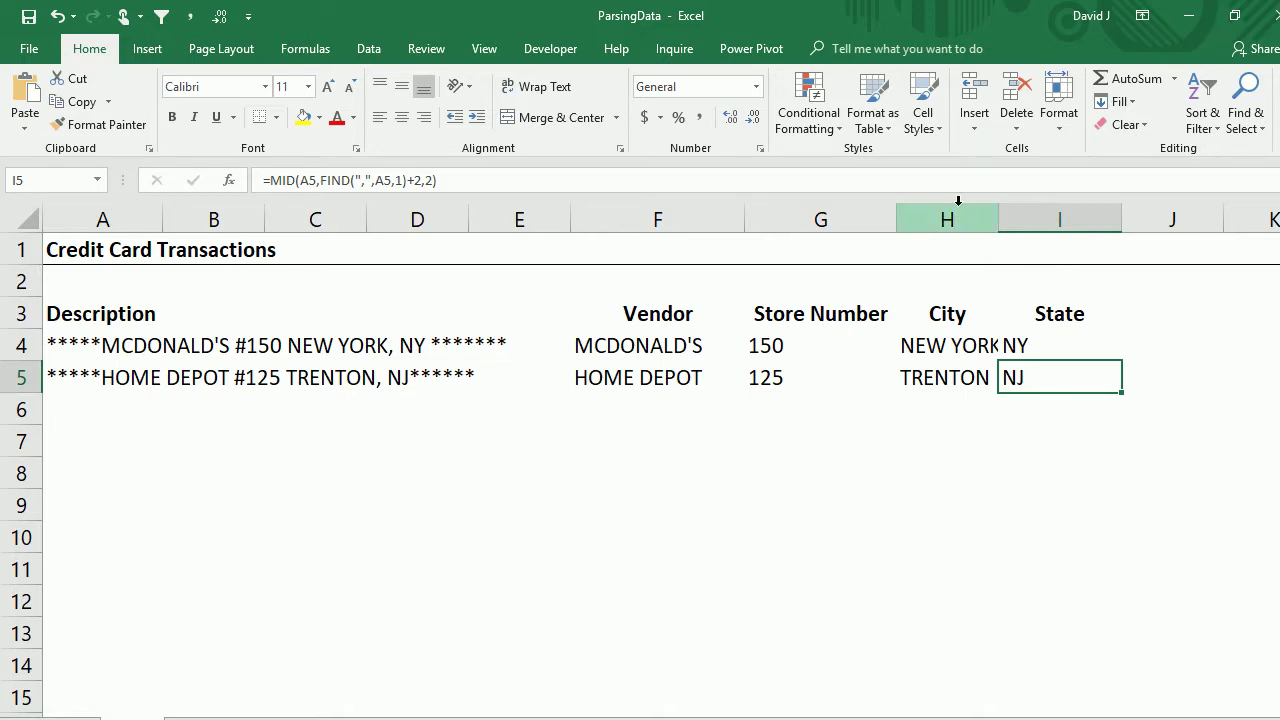
left_click(1062, 220)
left_click(401, 117)
left_click(951, 480)
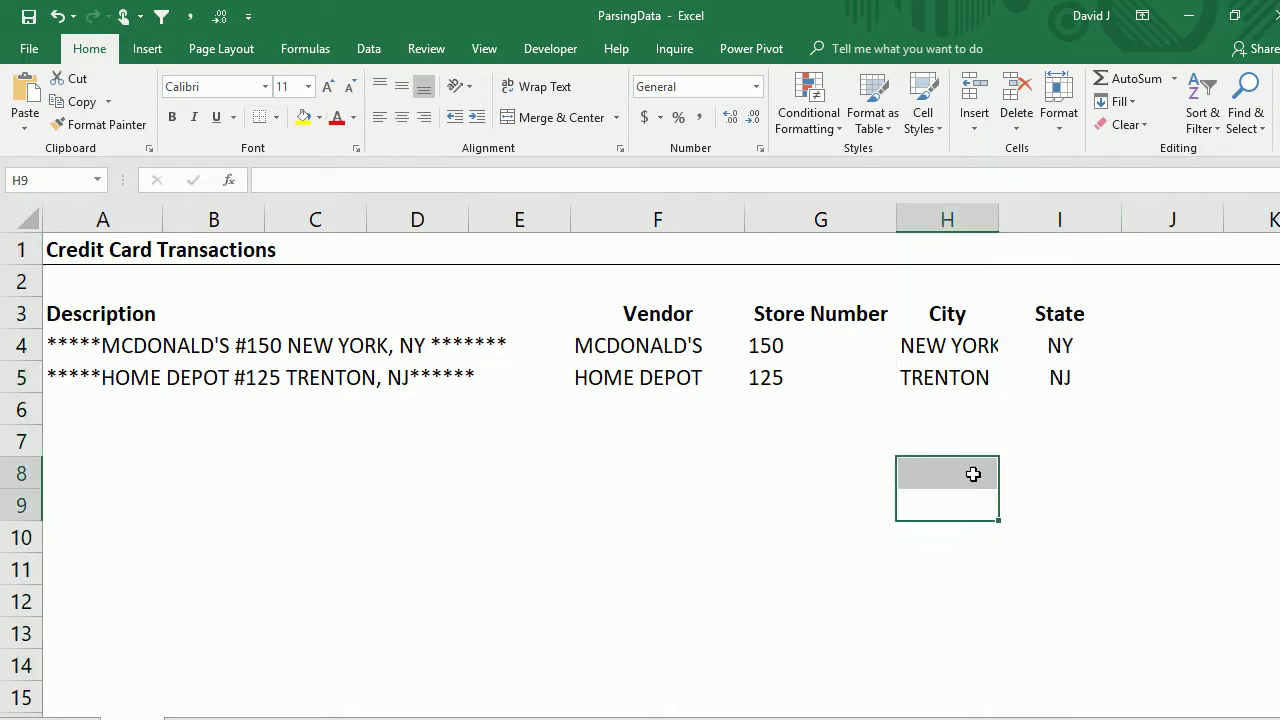
left_click(791, 474)
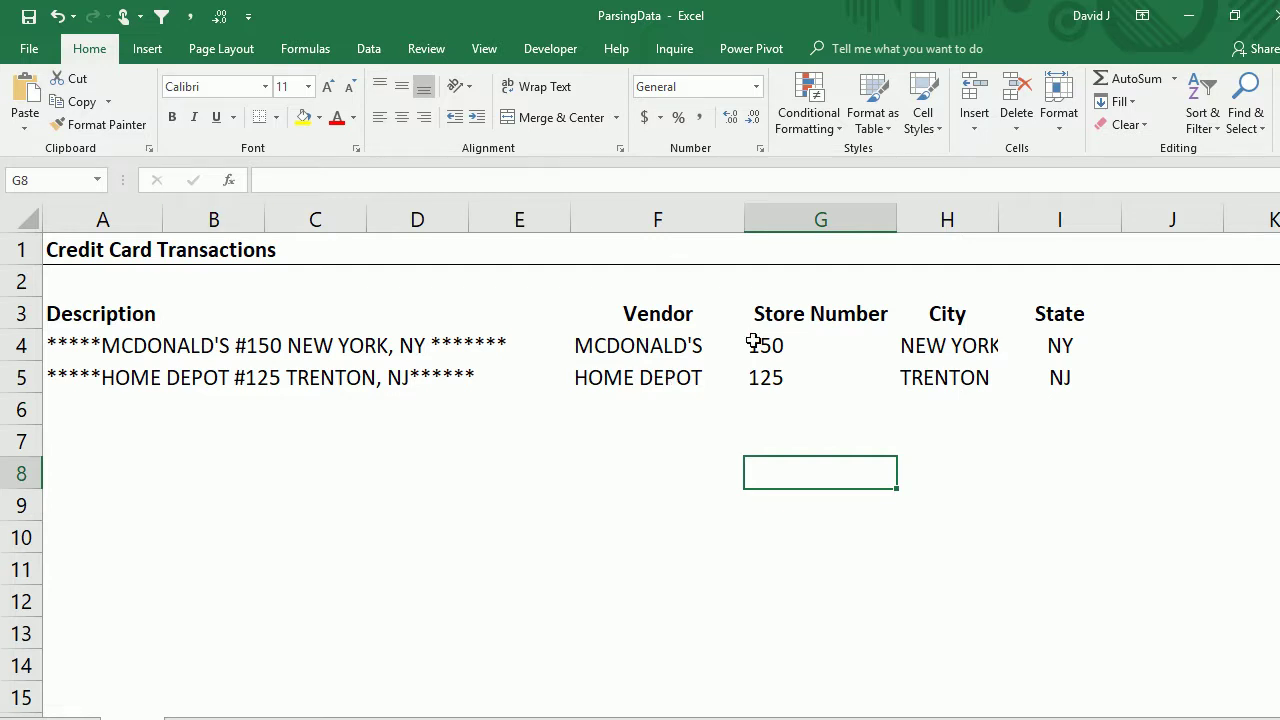
Step: Bring the Reconfiguring Names section into view and select F21
scroll(769, 381, "down", 1)
scroll(769, 381, "down", 4)
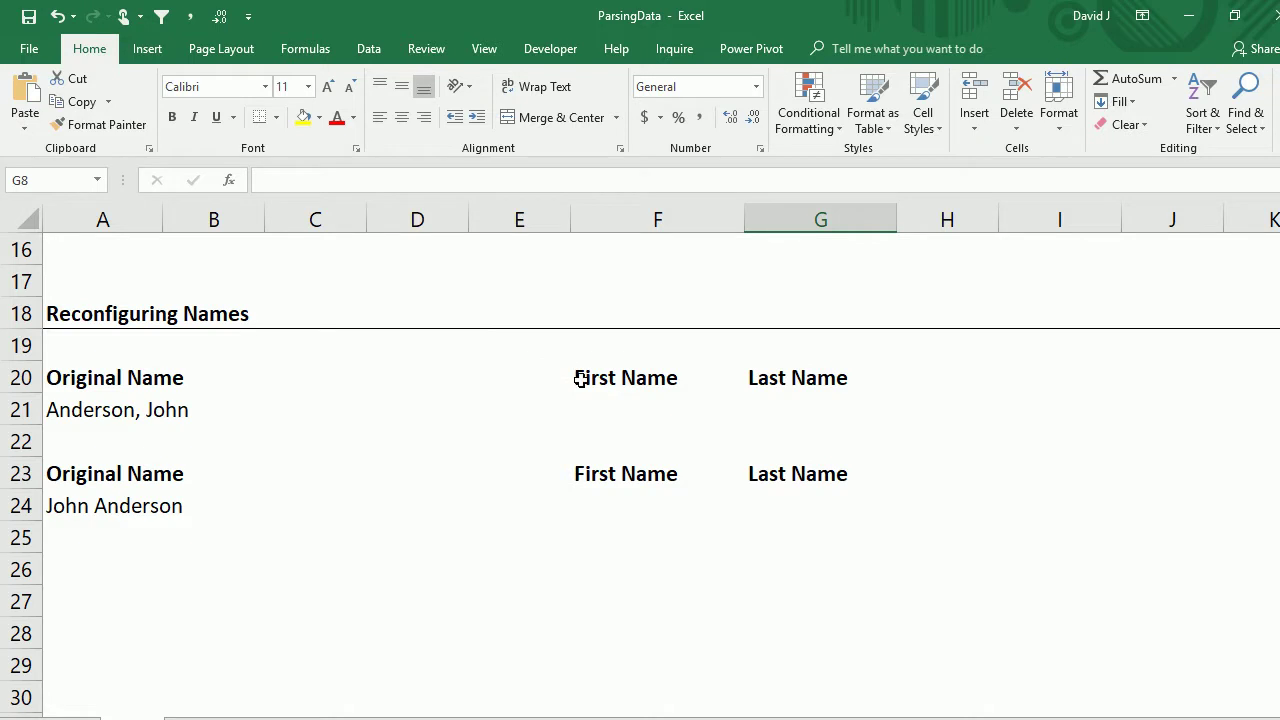
left_click(600, 405)
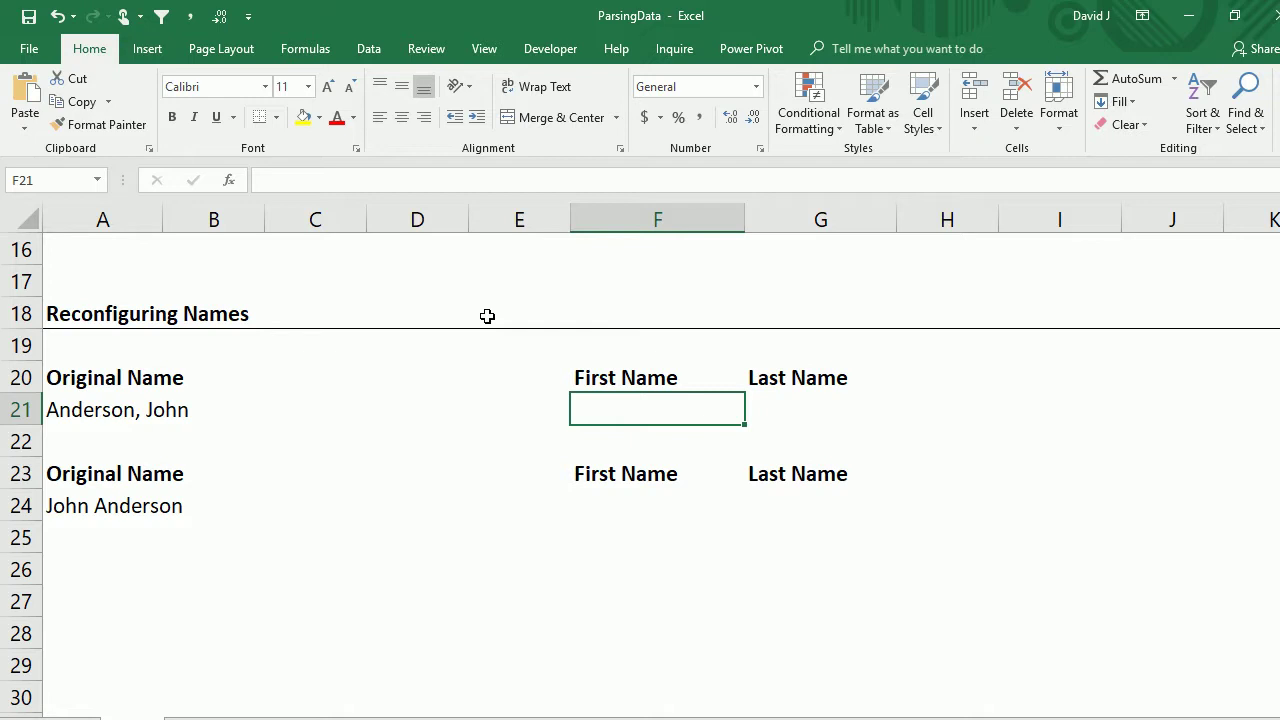
Step: Enter =RIGHT(A21,LEN(A21)-FIND(",",A21,1)) in F21 to extract the first name John
type("=right(")
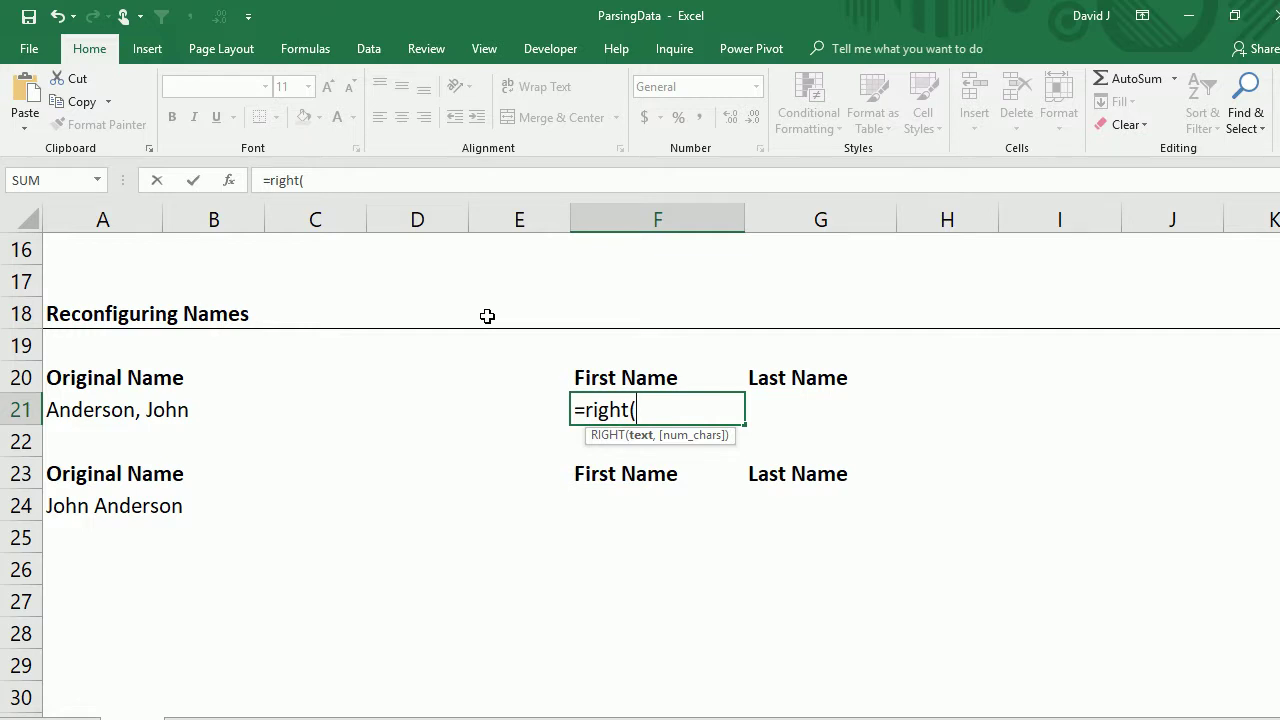
key("Left")
key("Left")
key("Left")
key("Left")
type(",")
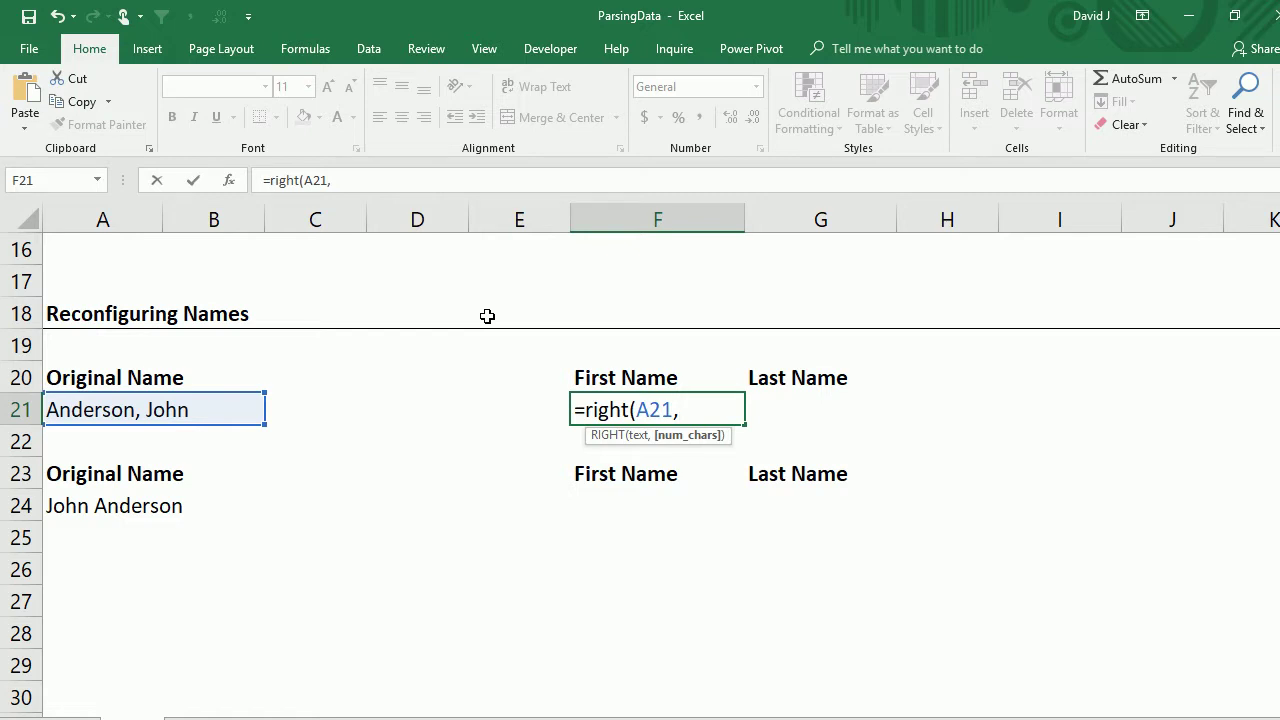
type("len")
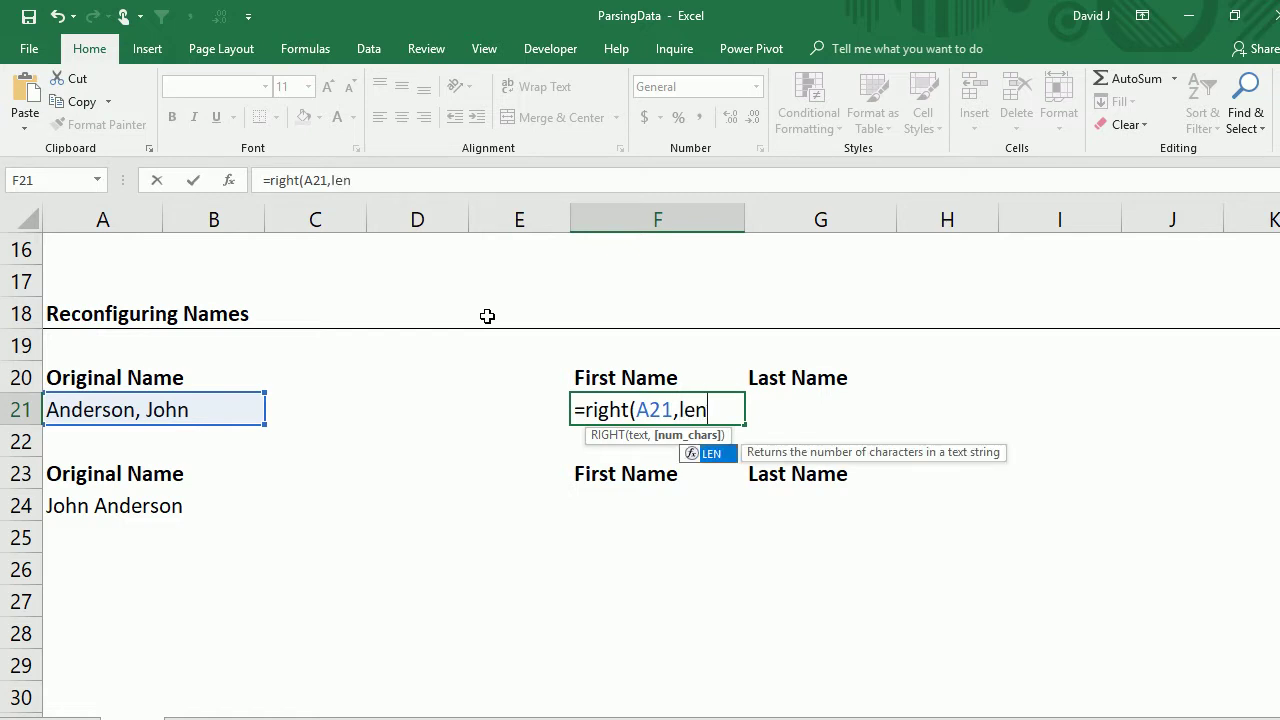
type("(")
key("Left")
key("Left")
key("Left")
key("Left")
key("Left")
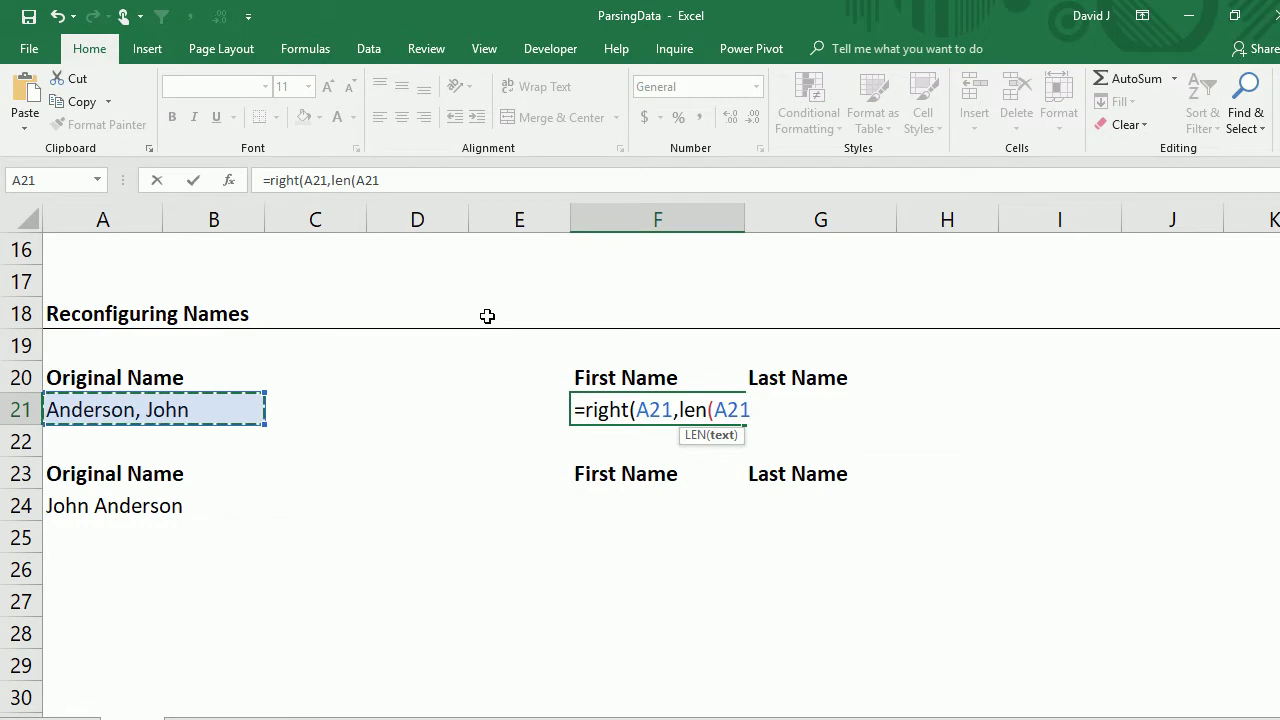
type(")-")
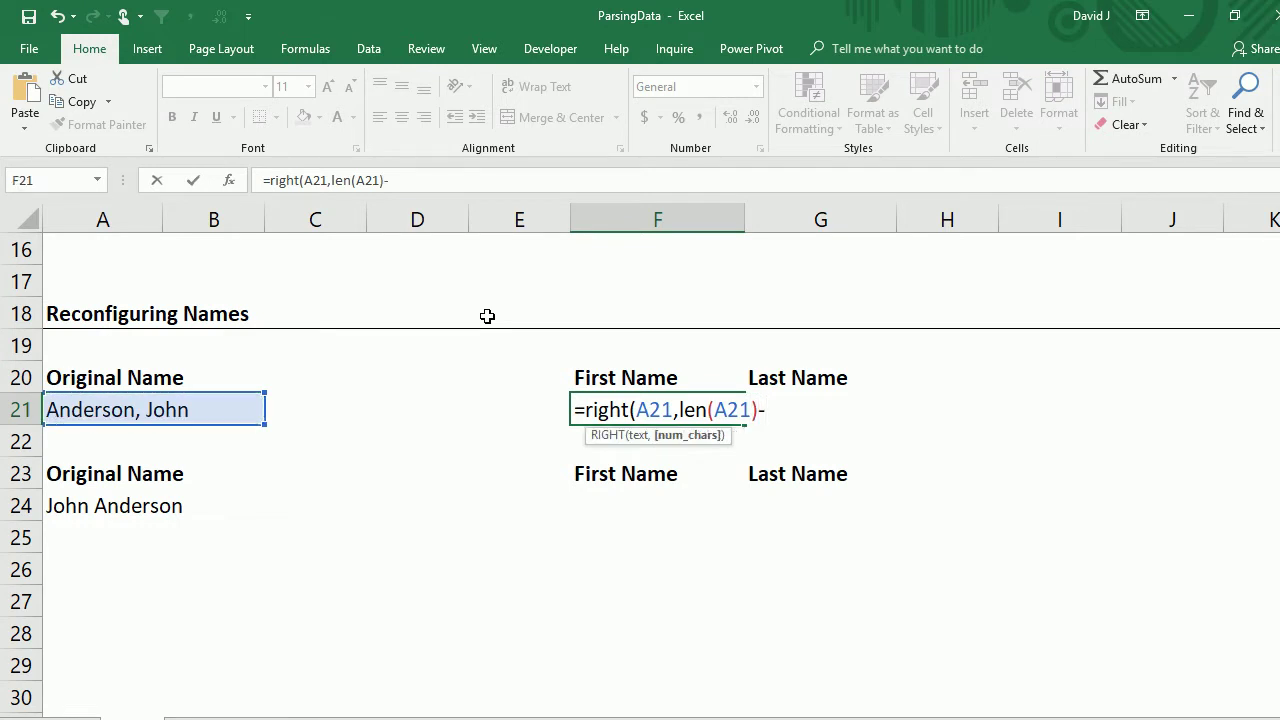
type("find(")
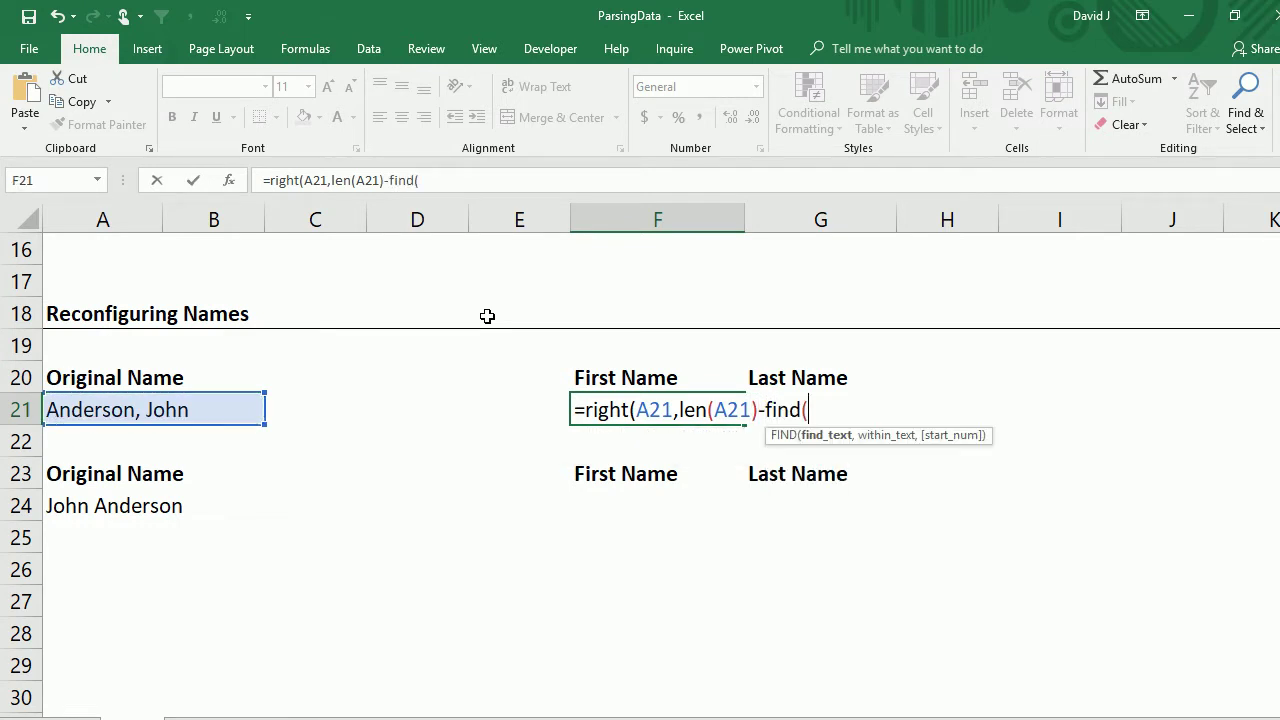
type("\",\",")
key("Left")
key("Left")
key("Left")
key("Left")
key("Left")
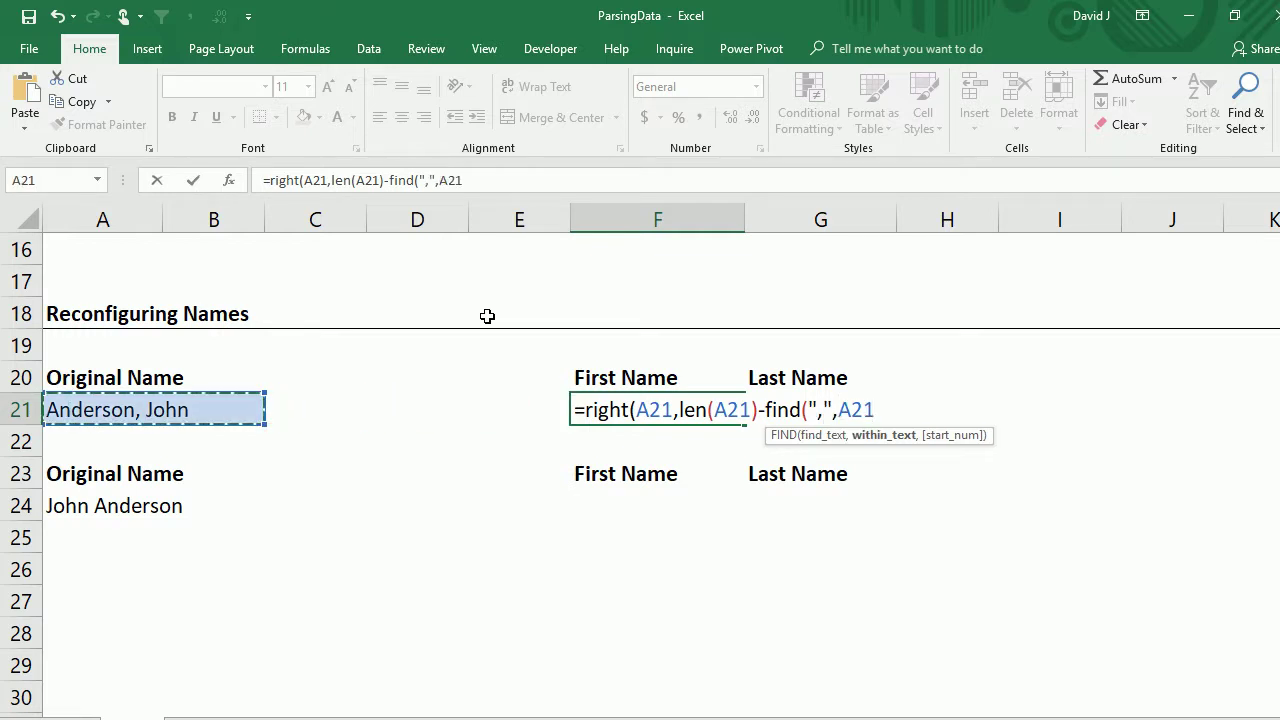
type(",1)")
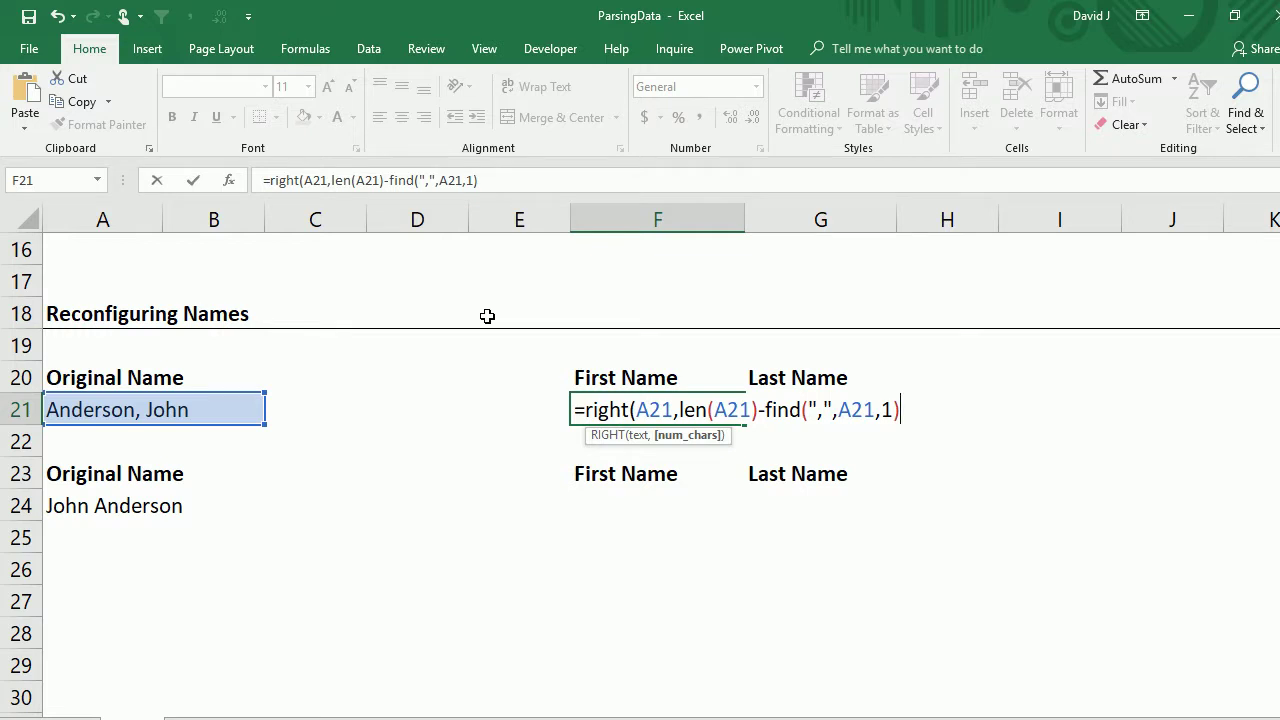
type(")")
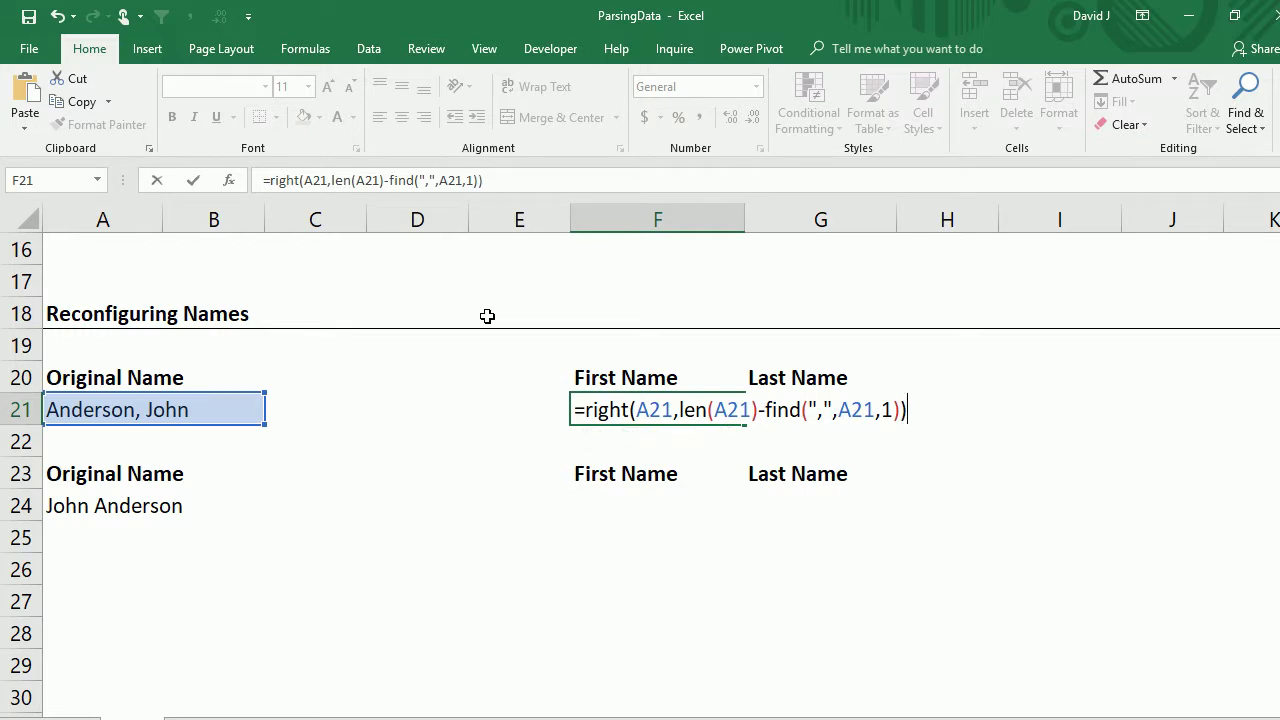
key("Return")
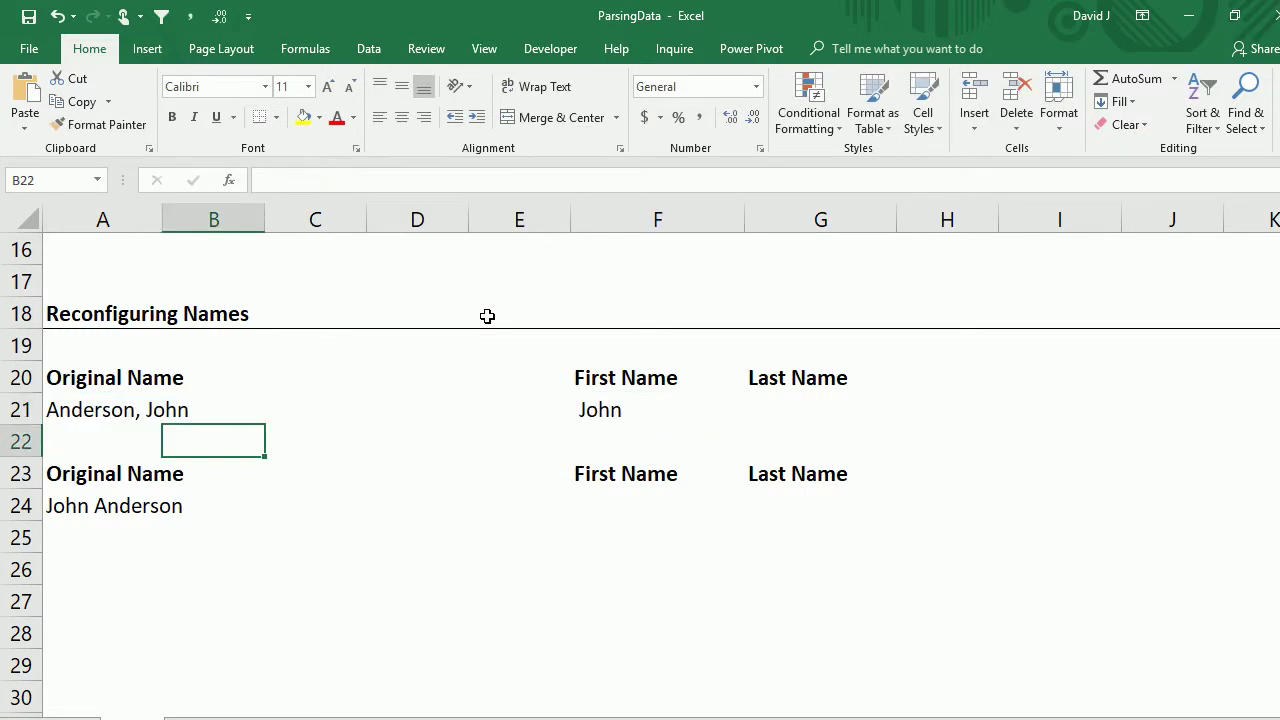
key("Up")
key("Right")
key("Right")
key("Right")
key("Right")
key("Right")
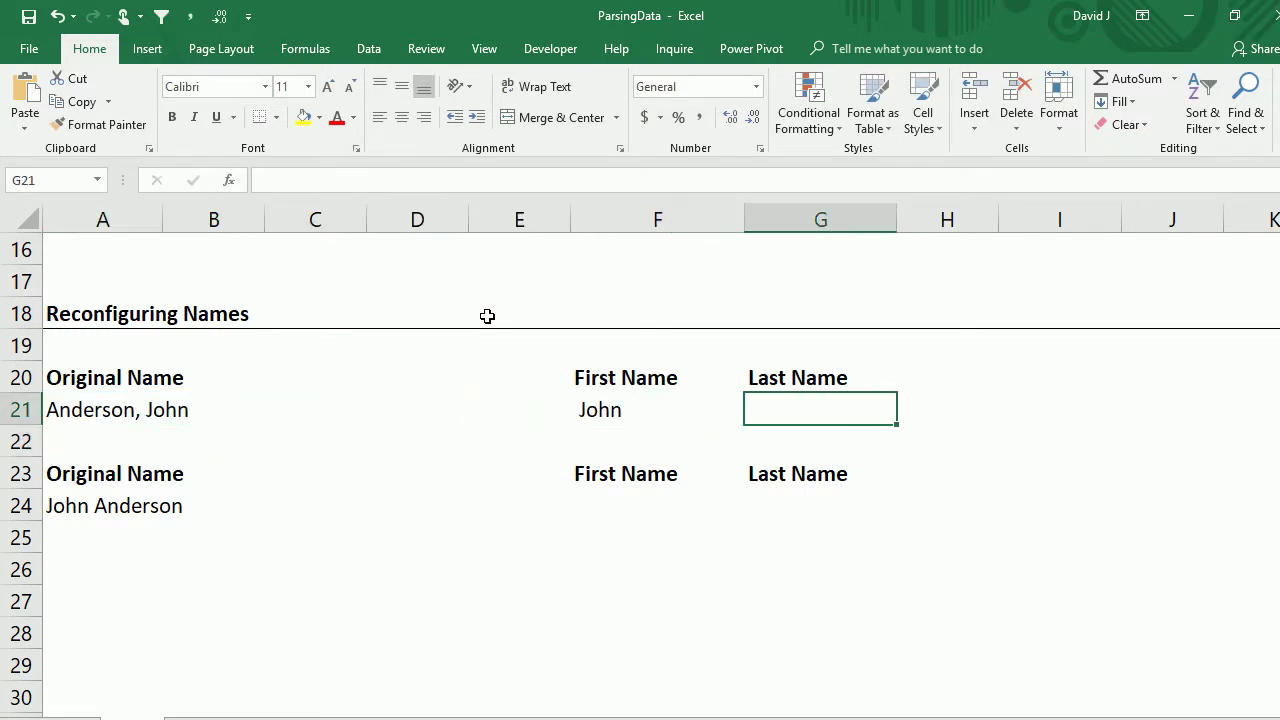
Step: Enter =LEFT(A21,FIND(",",A21,1)-1) in G21 to extract the last name Anderson
type("=left(")
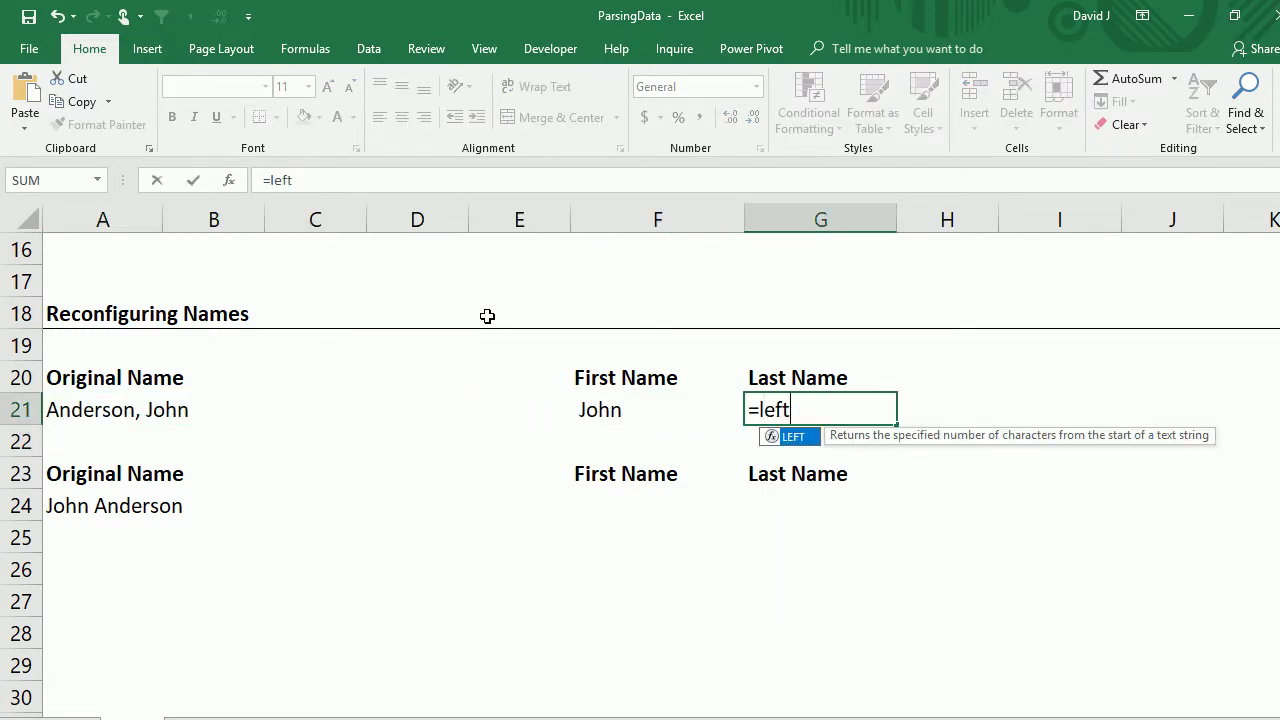
key("Left")
key("Left")
key("Left")
key("Left")
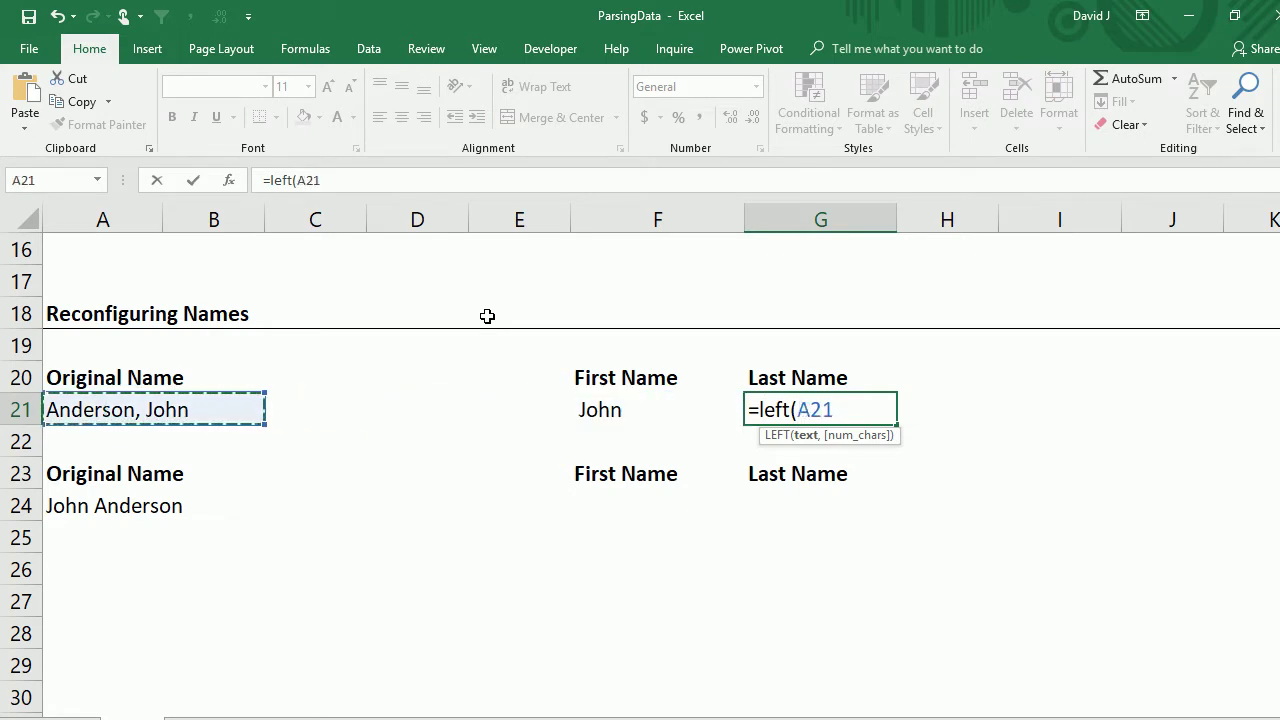
type(",")
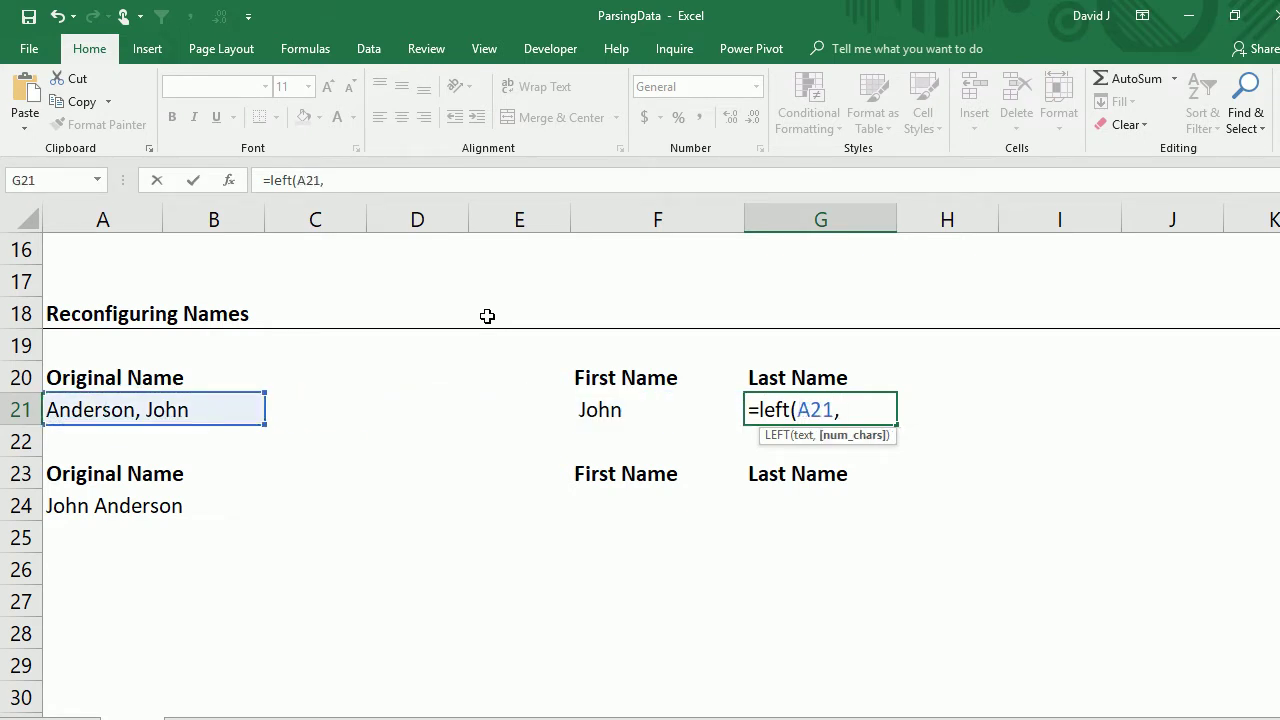
type("find(\"")
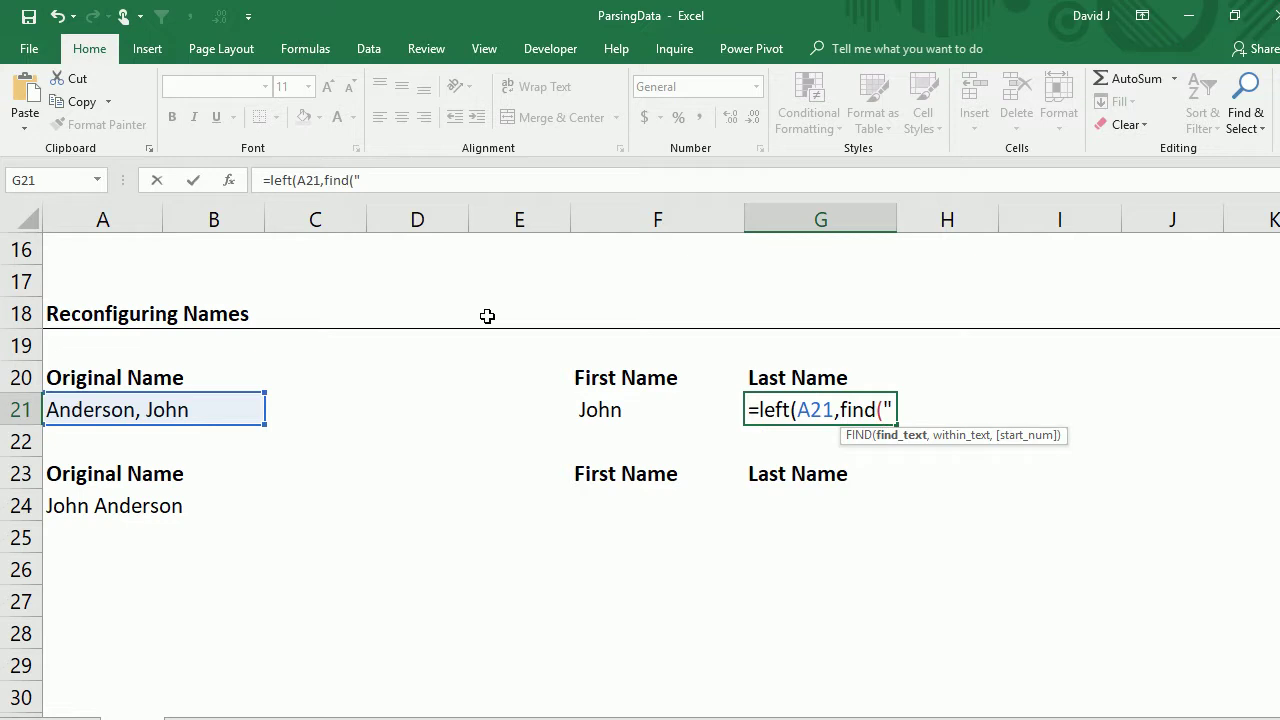
type(",\",")
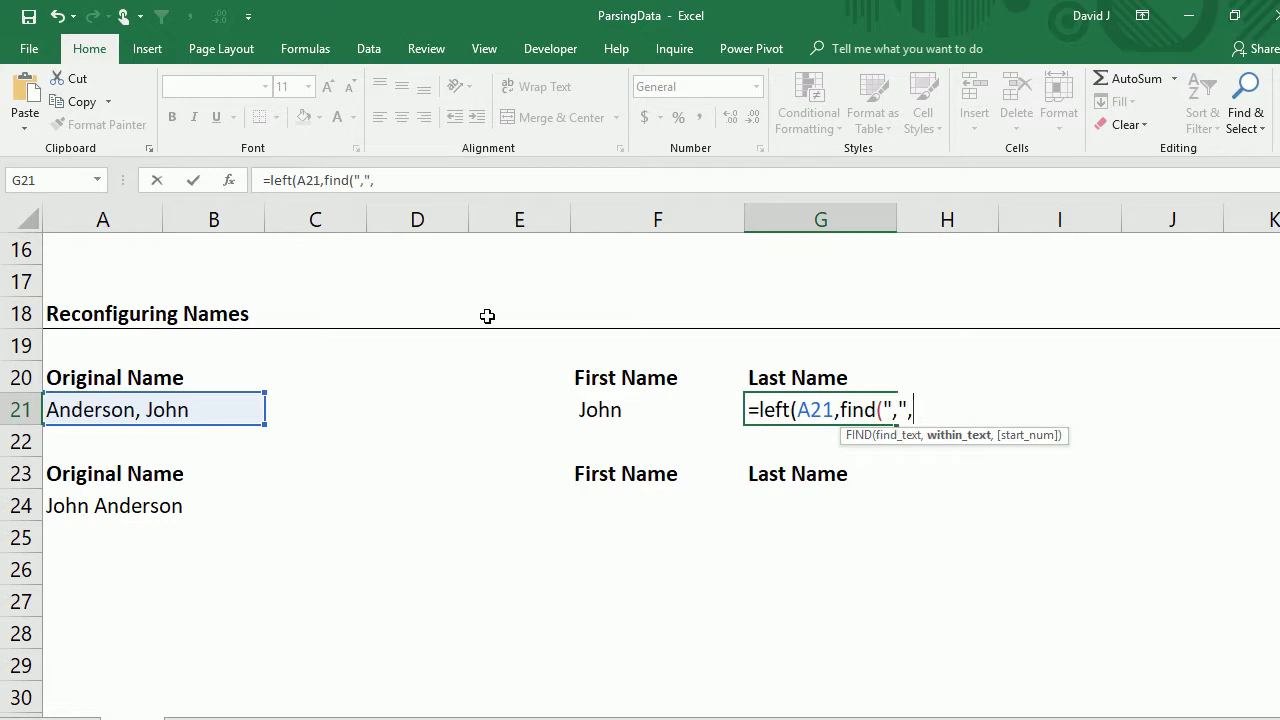
key("Left")
key("Left")
key("Left")
key("Left")
key("Left")
key("Left")
type(",1)")
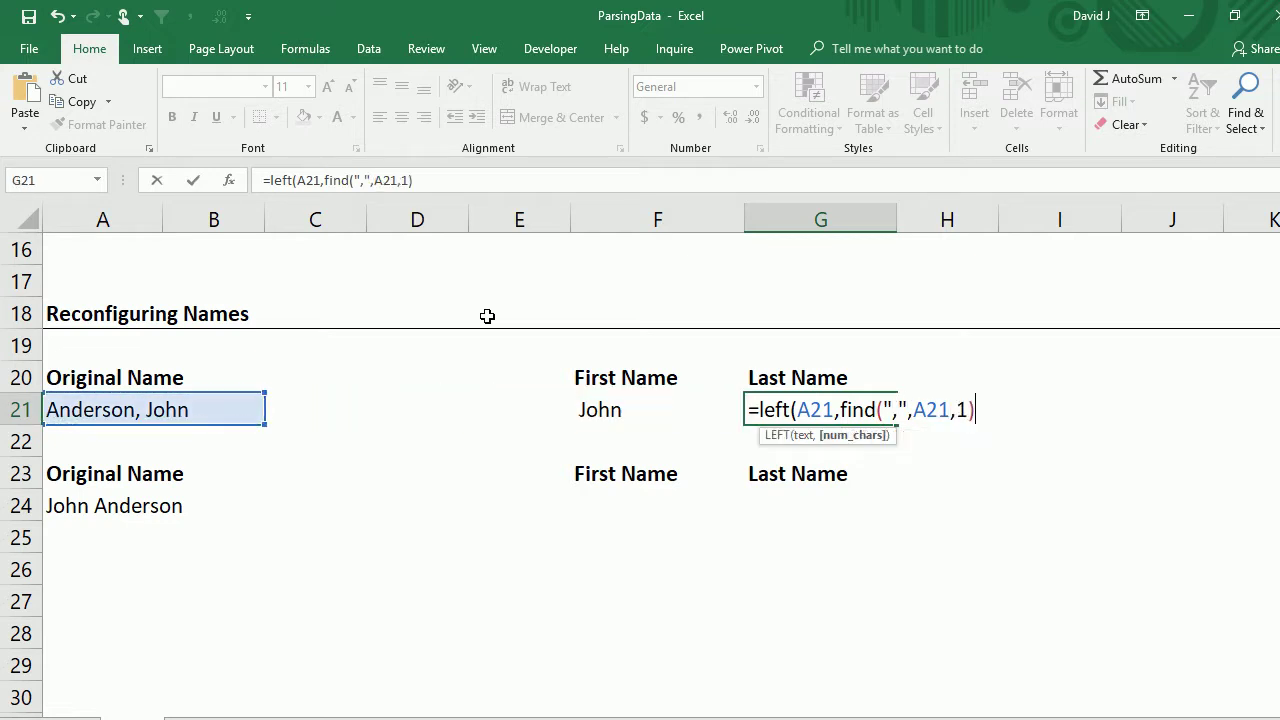
type("-1)")
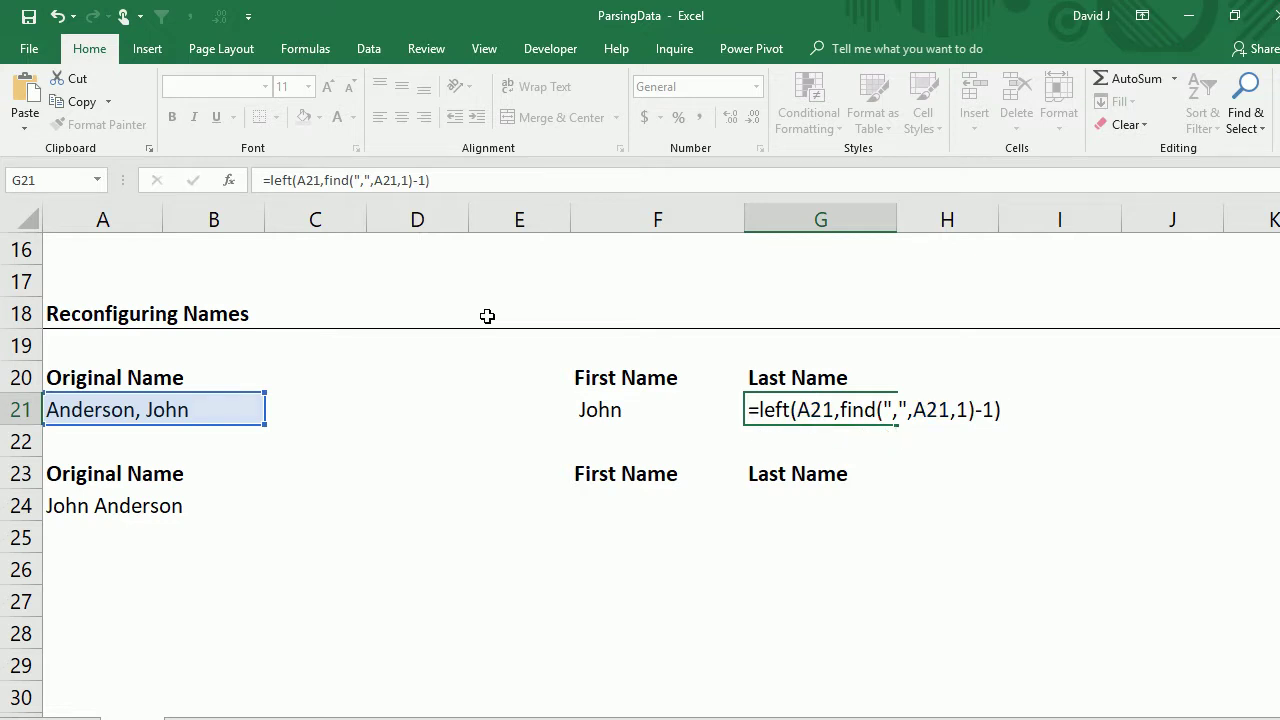
key("Return")
key("Down")
key("Down")
key("Left")
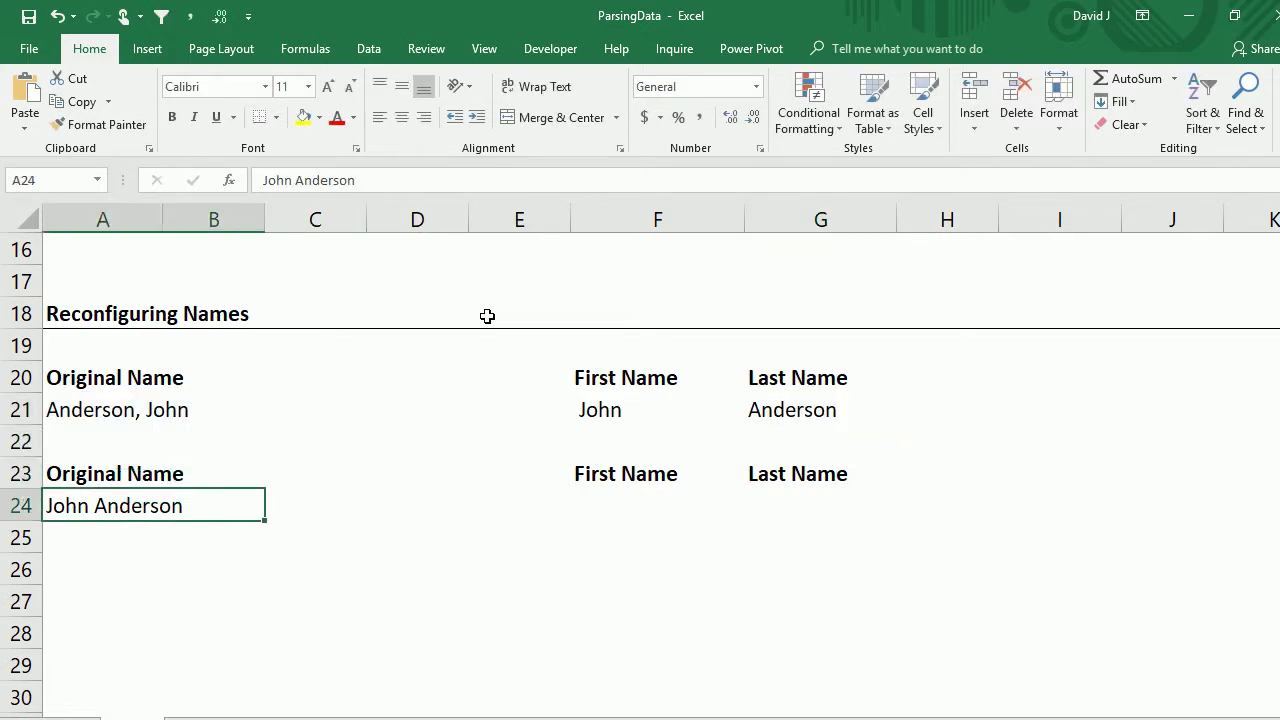
key("Right")
key("Right")
key("Right")
key("Right")
key("Right")
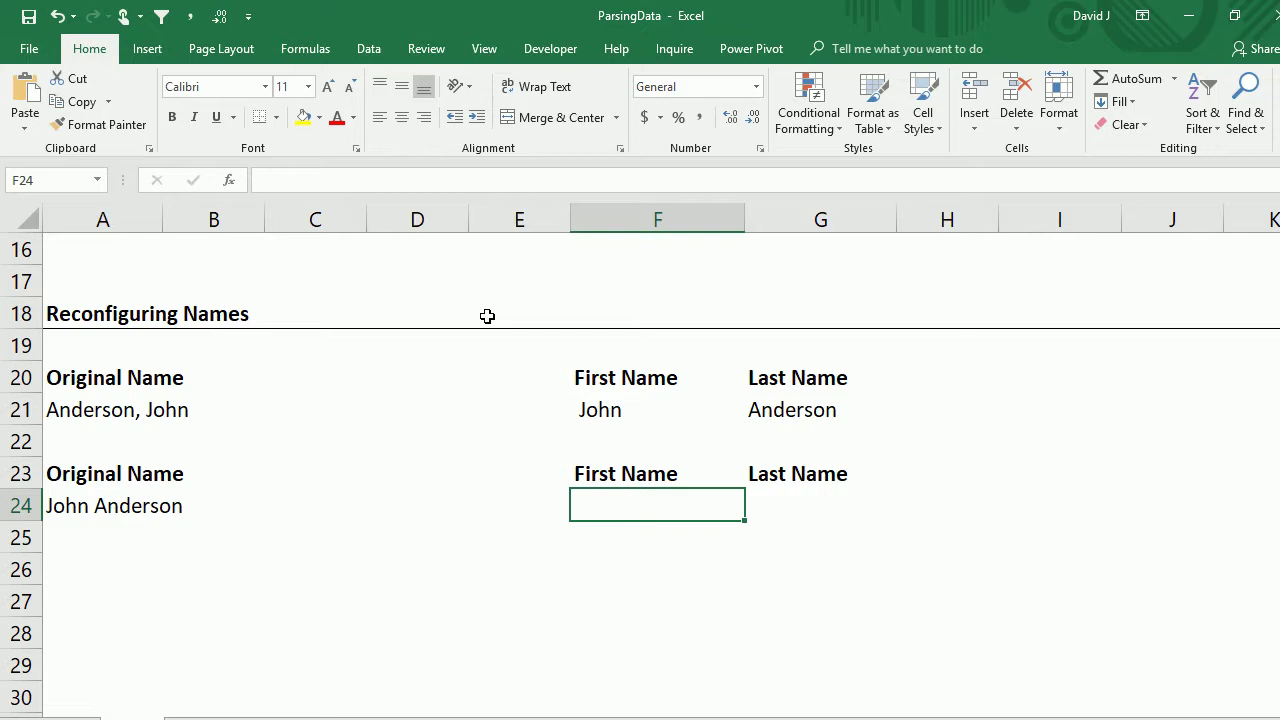
Step: Enter =LEFT(A24,FIND(" ",A24,1)-1) in F24 to extract the first name John
type("=")
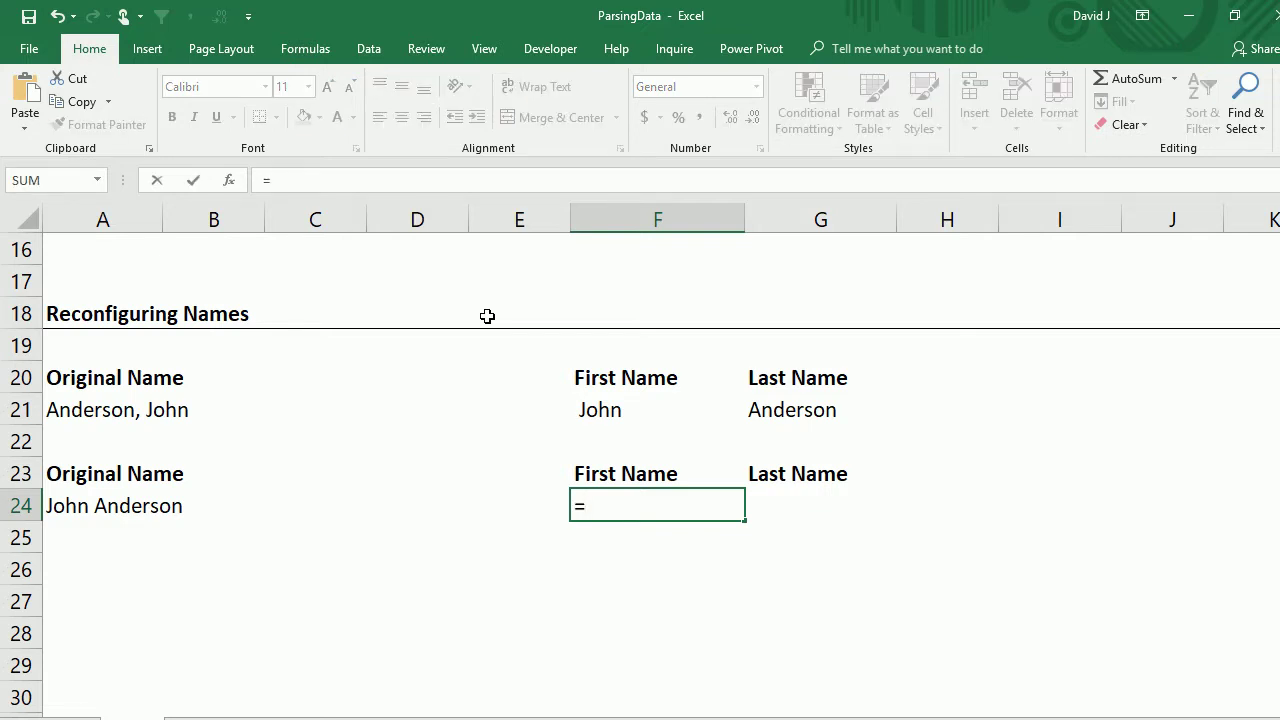
type("left(")
key("Left")
key("Left")
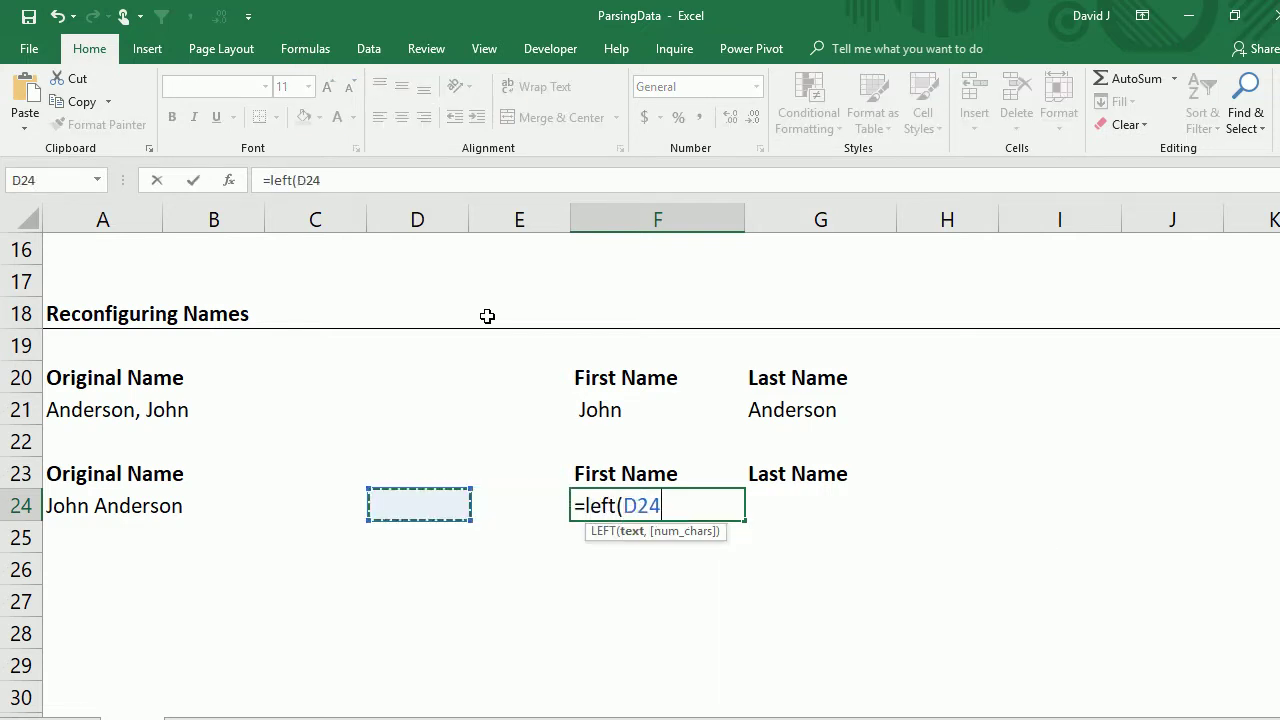
key("Left")
key("Left")
type(",find(")
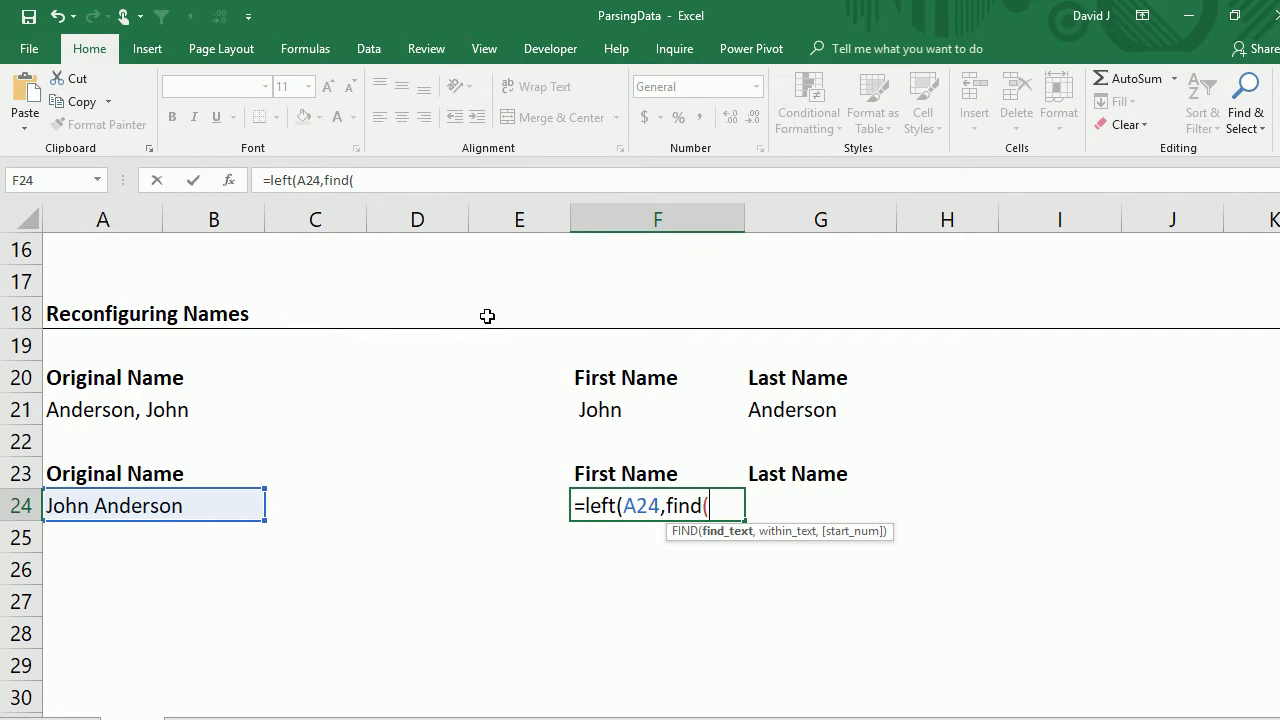
type("\" \",")
key("Left")
key("Left")
key("Left")
key("Left")
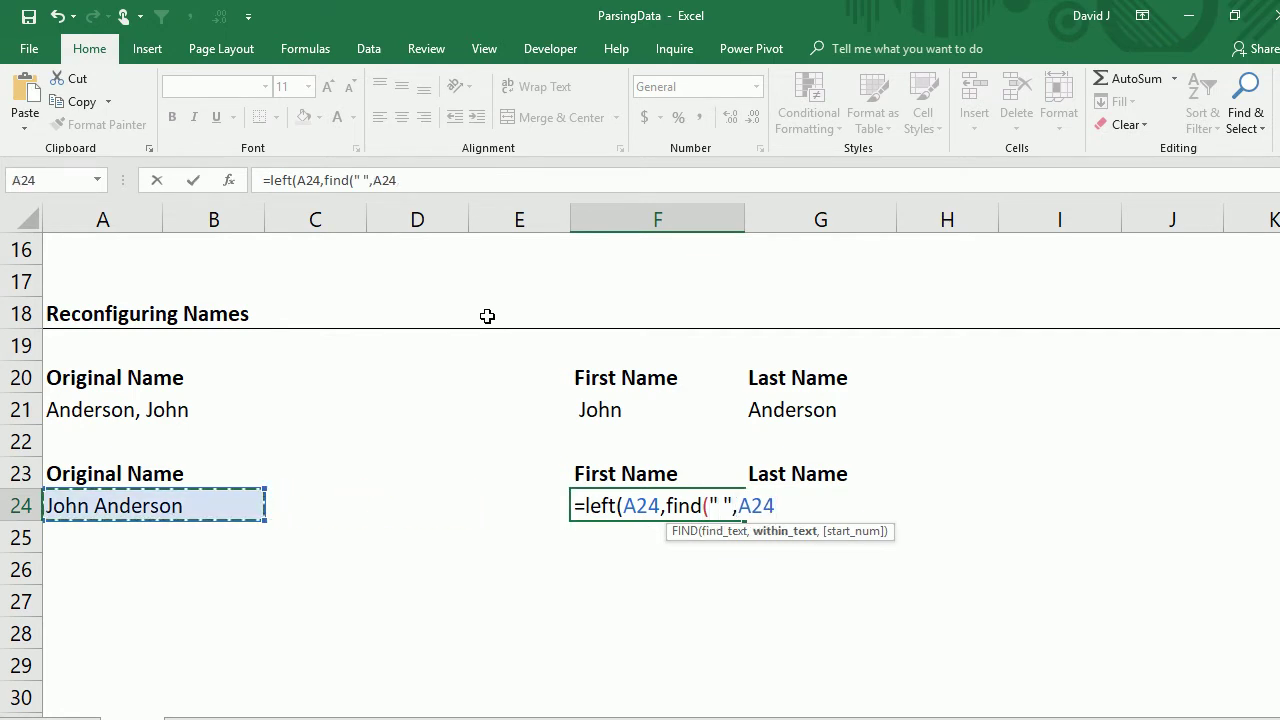
type(",1)")
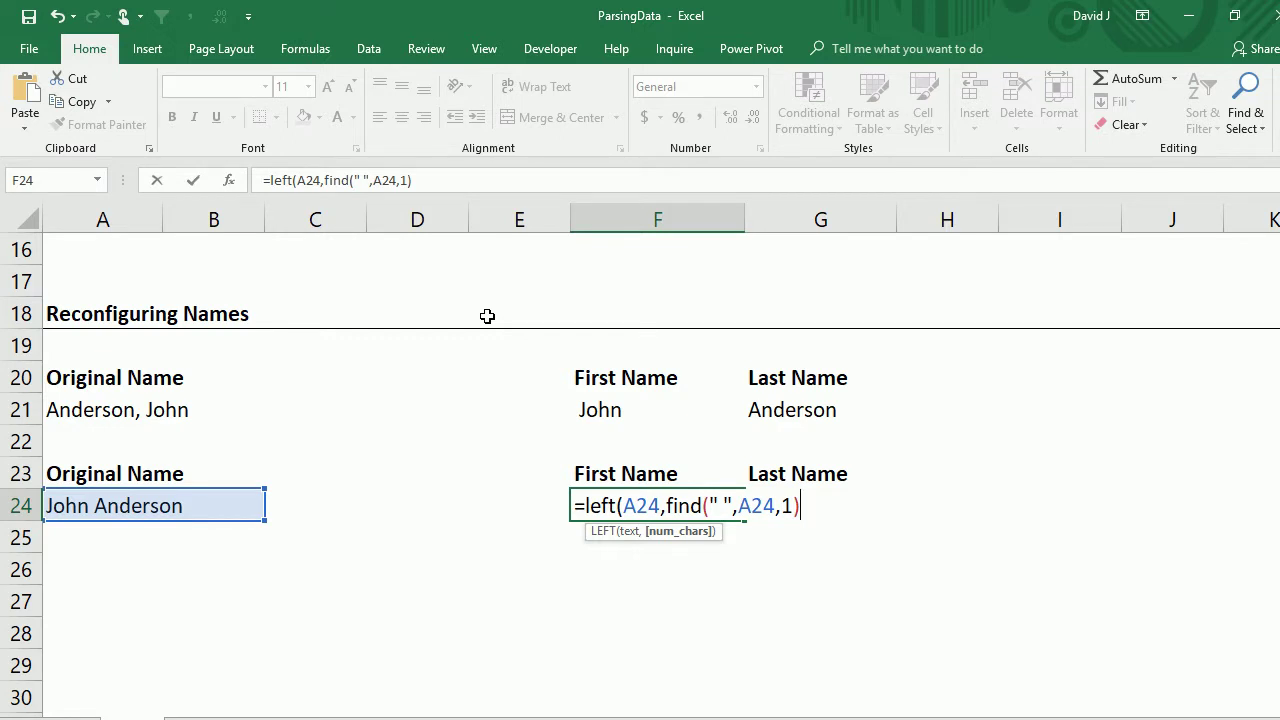
type(")")
key("Left")
type("-1")
key("Tab")
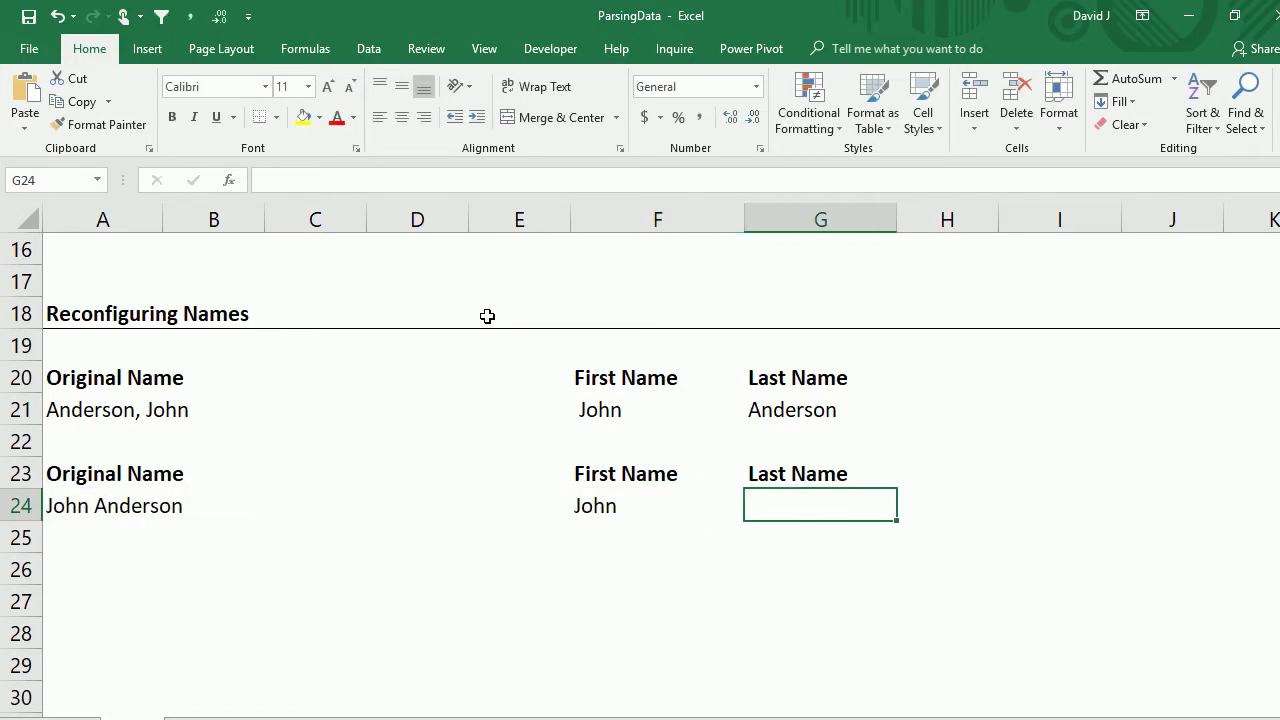
Step: Enter =RIGHT(A24,LEN(A24)-FIND(" ",A24,1)) in G24 to extract the surname Anderson
type("=right")
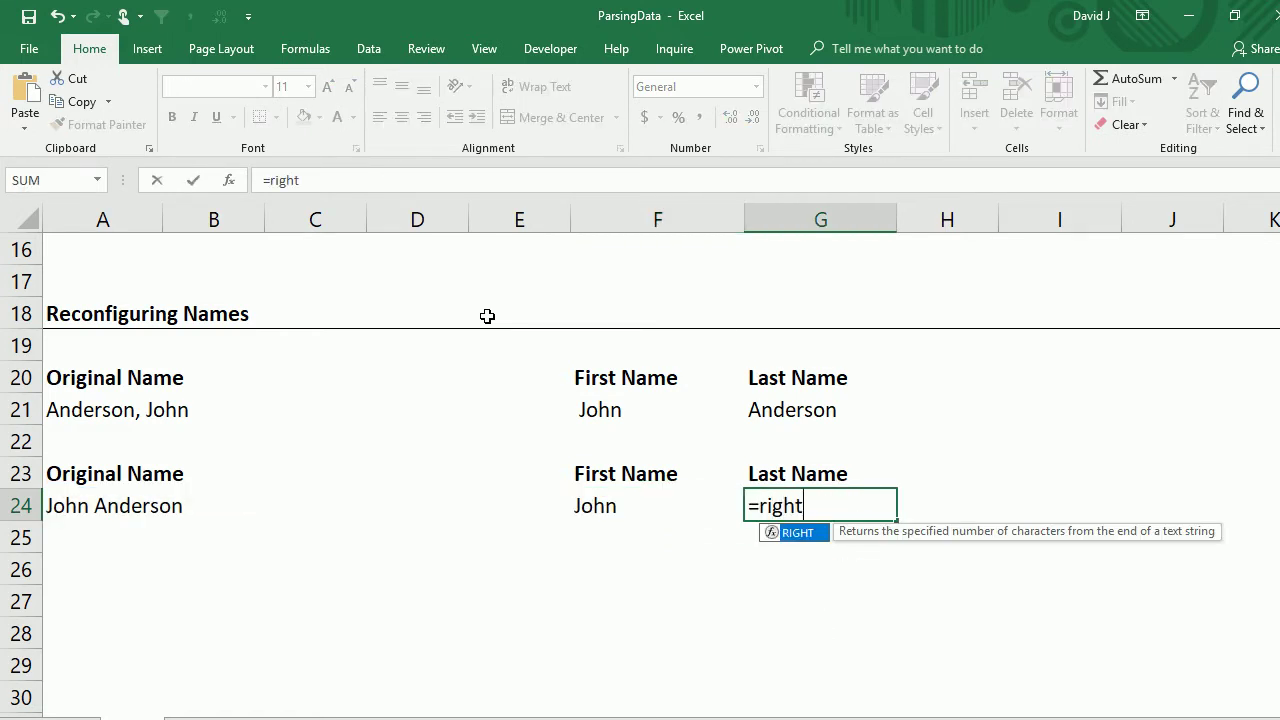
type("(")
key("Left")
key("Left")
key("Left")
key("Left")
key("Left")
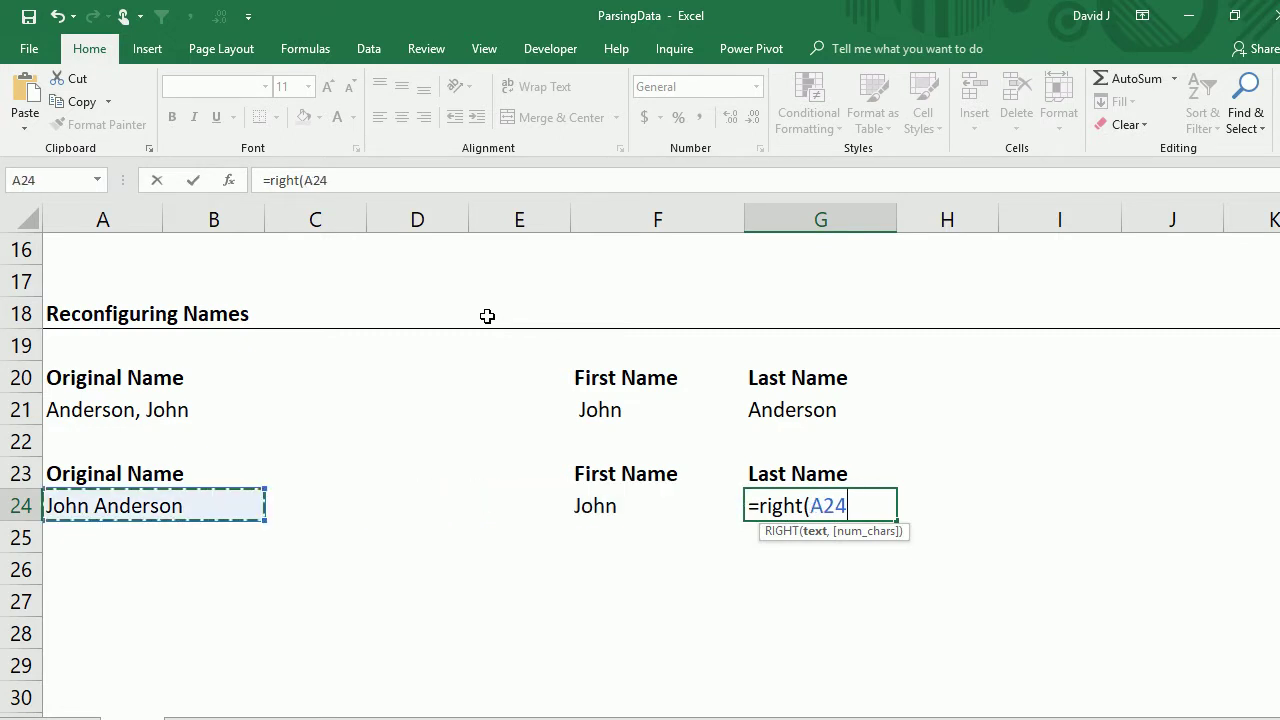
type(",")
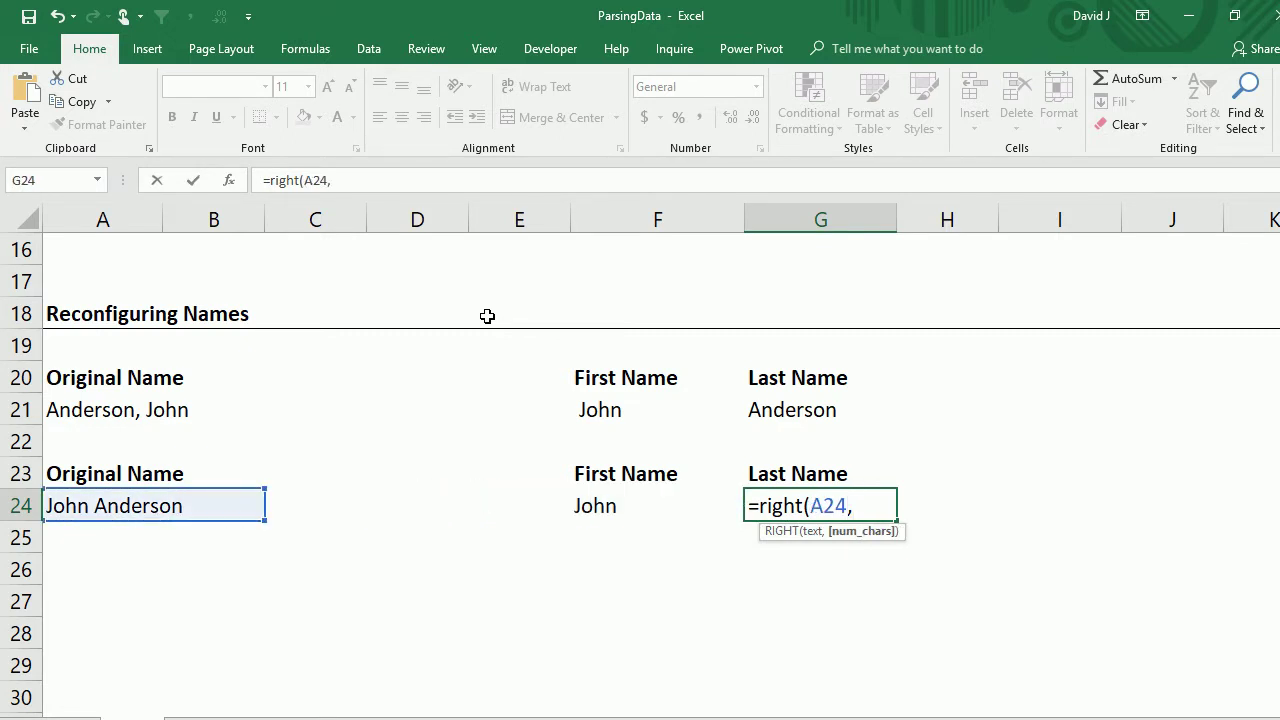
type("len")
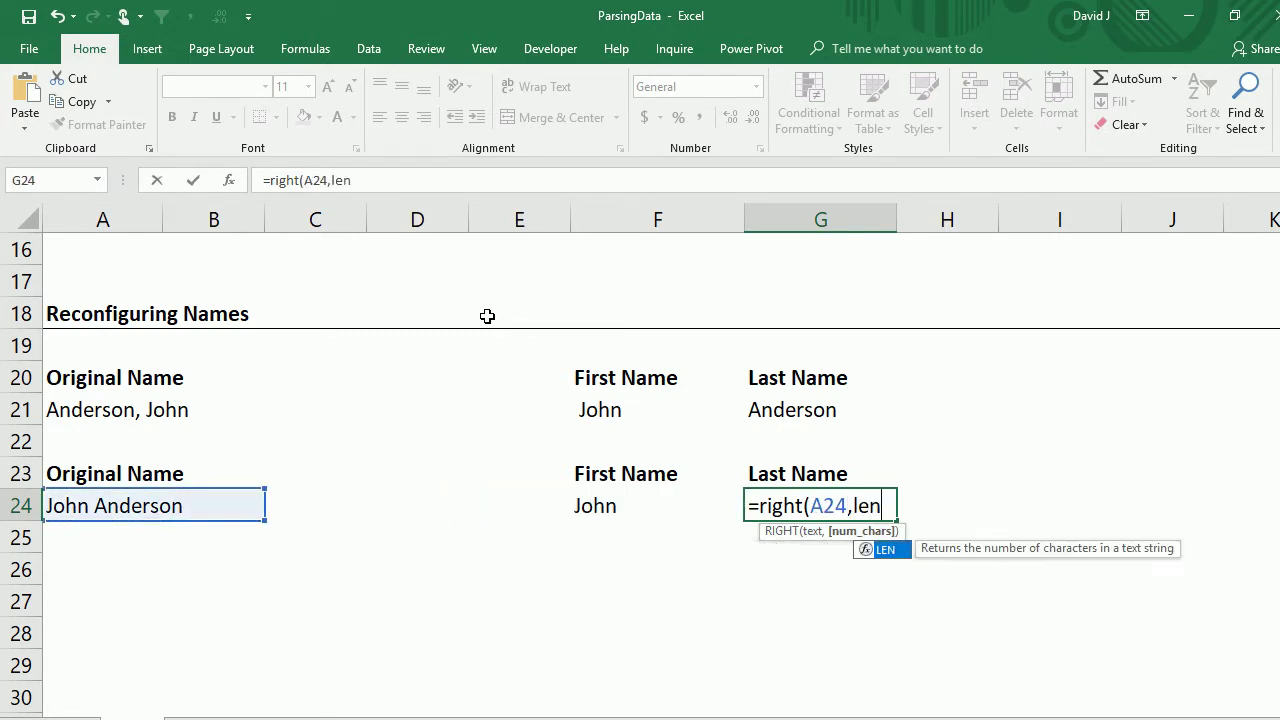
type("(")
key("Left")
key("Left")
key("Left")
key("Left")
key("Left")
key("Left")
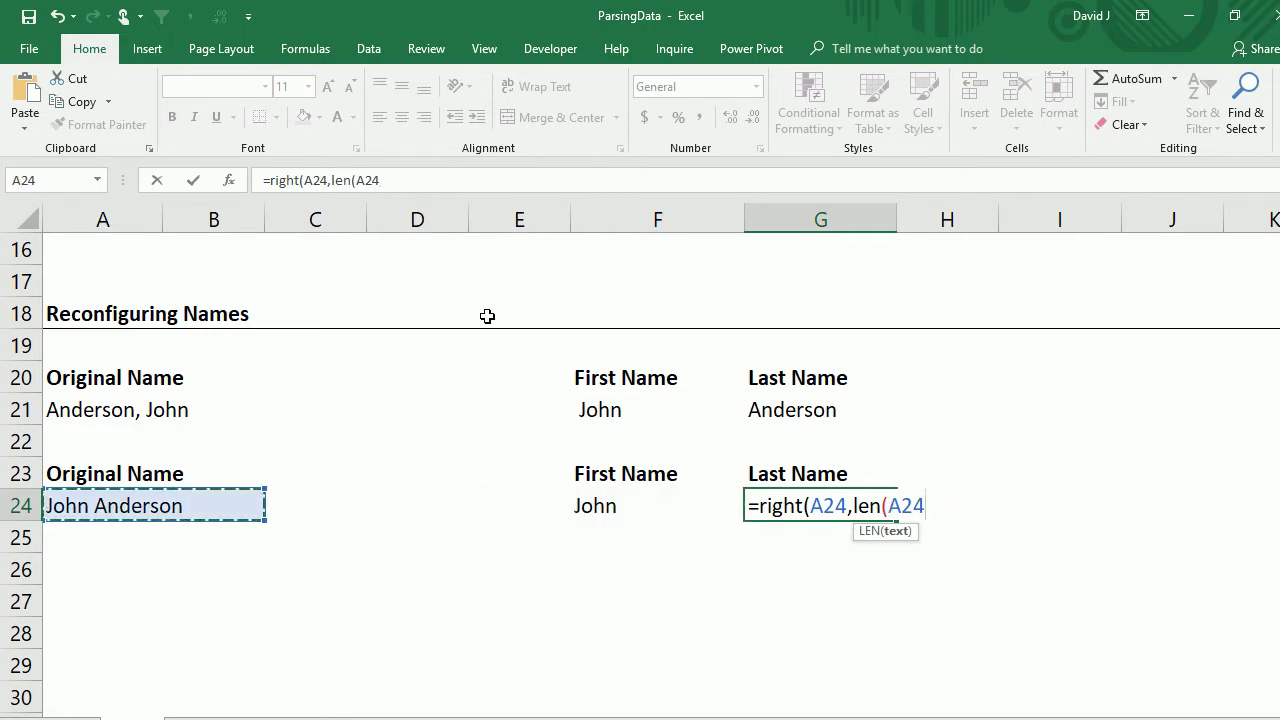
type(")")
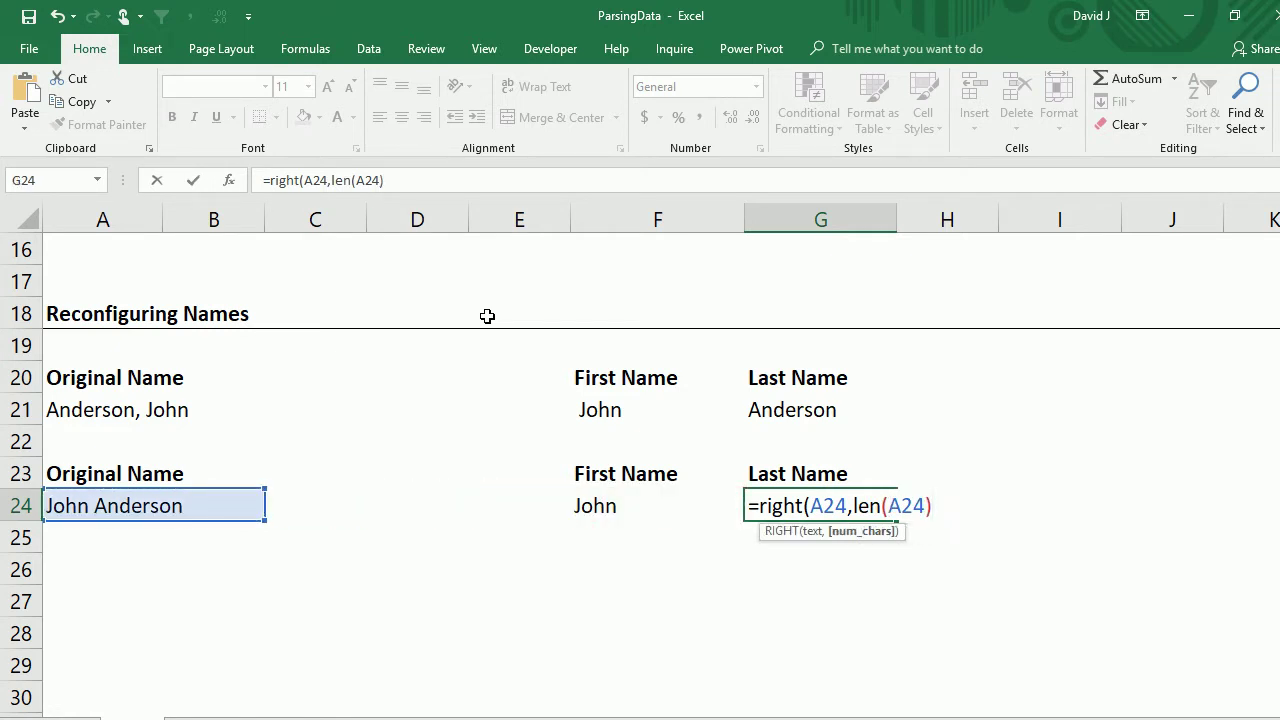
type("-find")
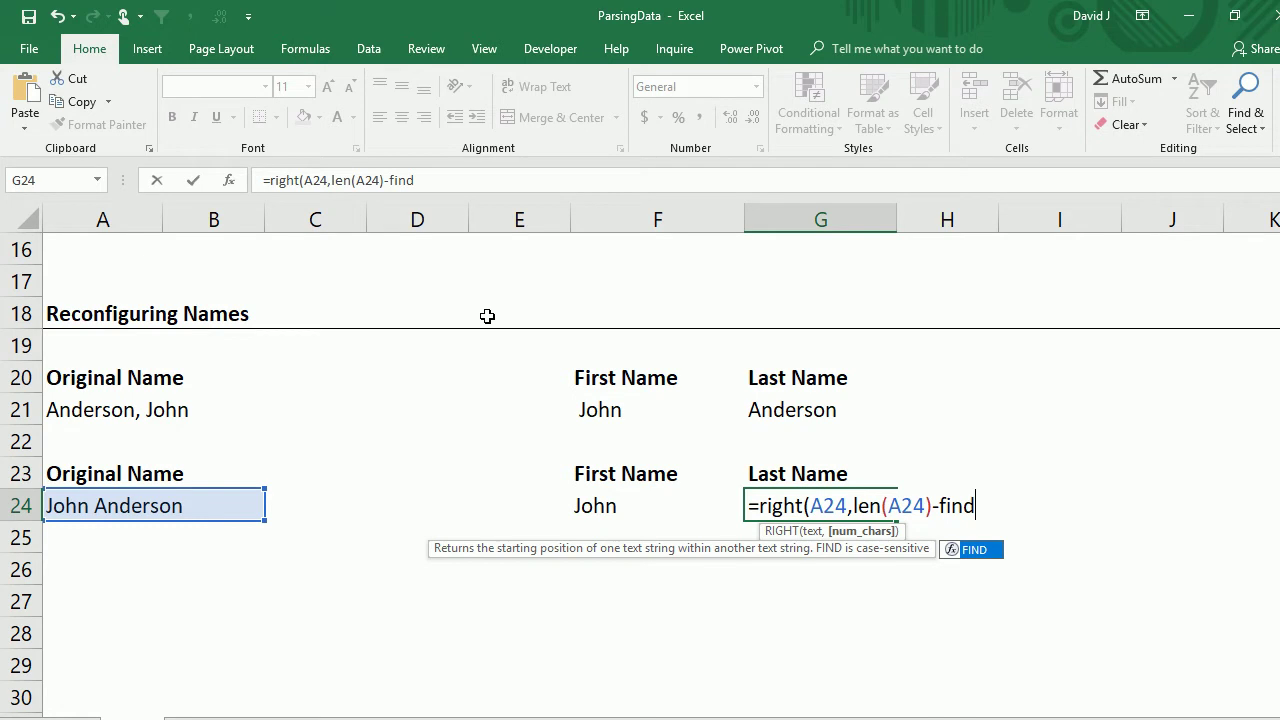
type("(\" \",")
key("Left")
key("Left")
key("Left")
key("Left")
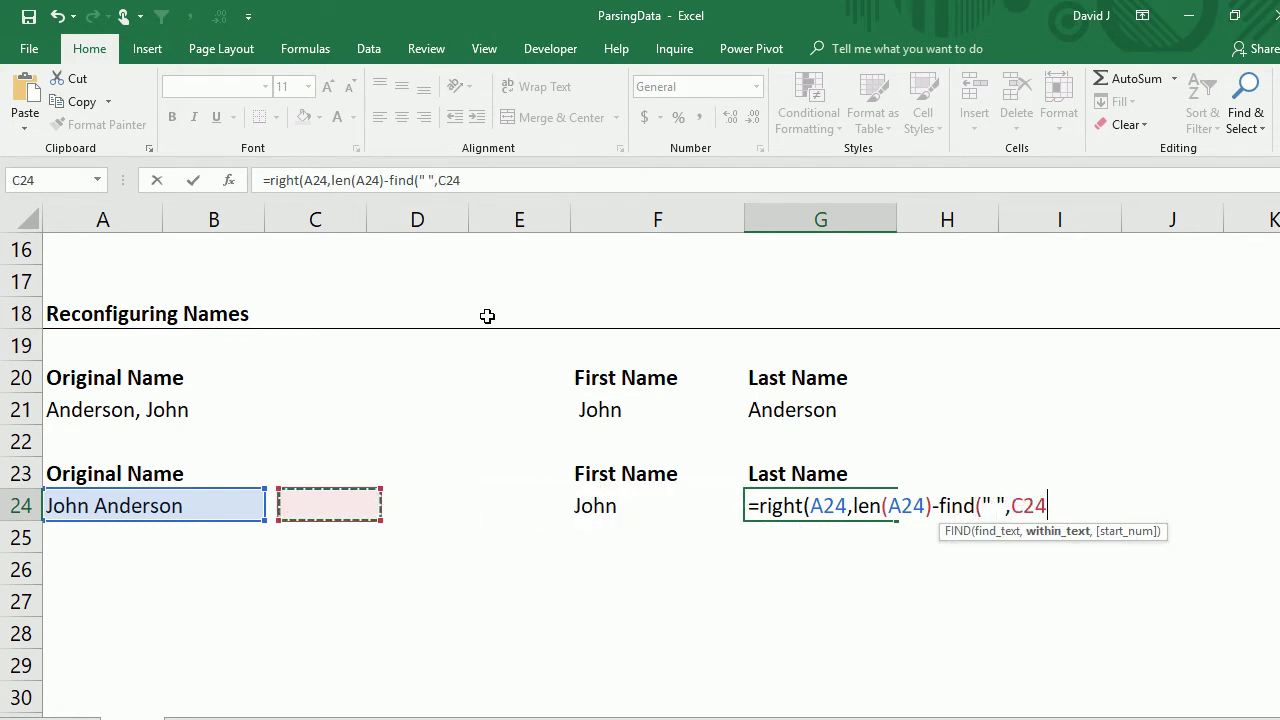
key("Left")
type(",1)")
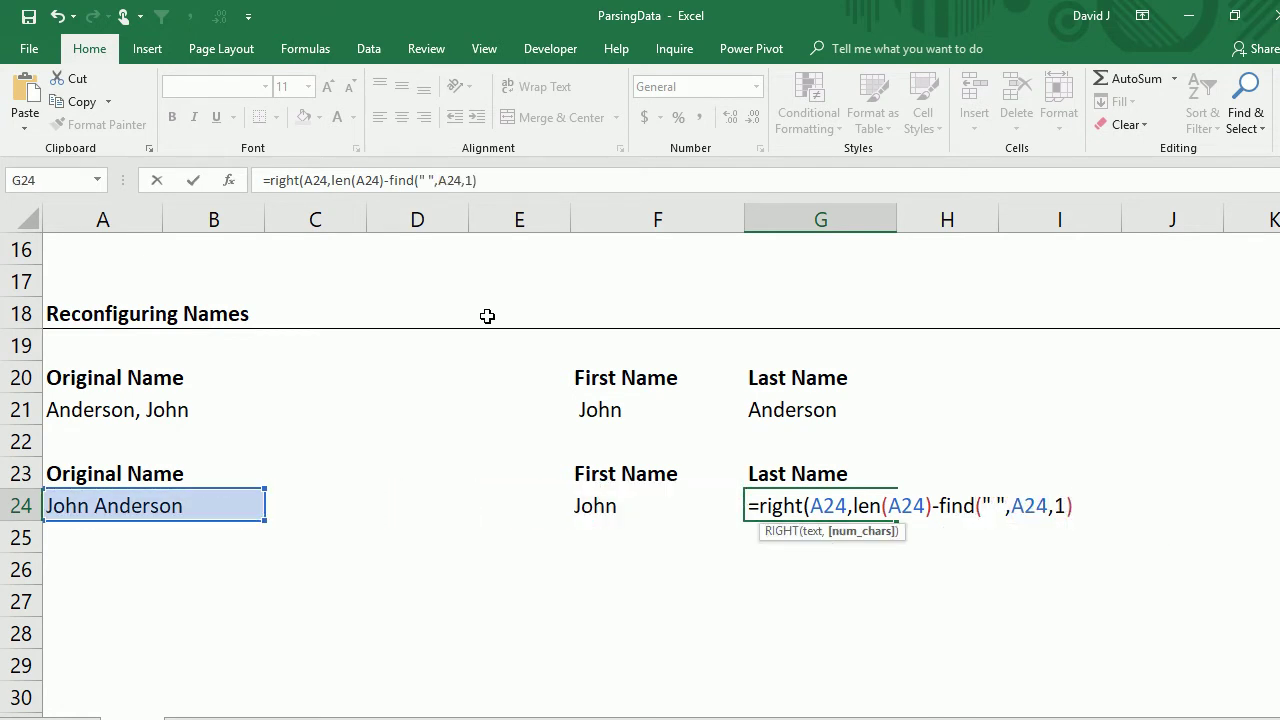
key("Return")
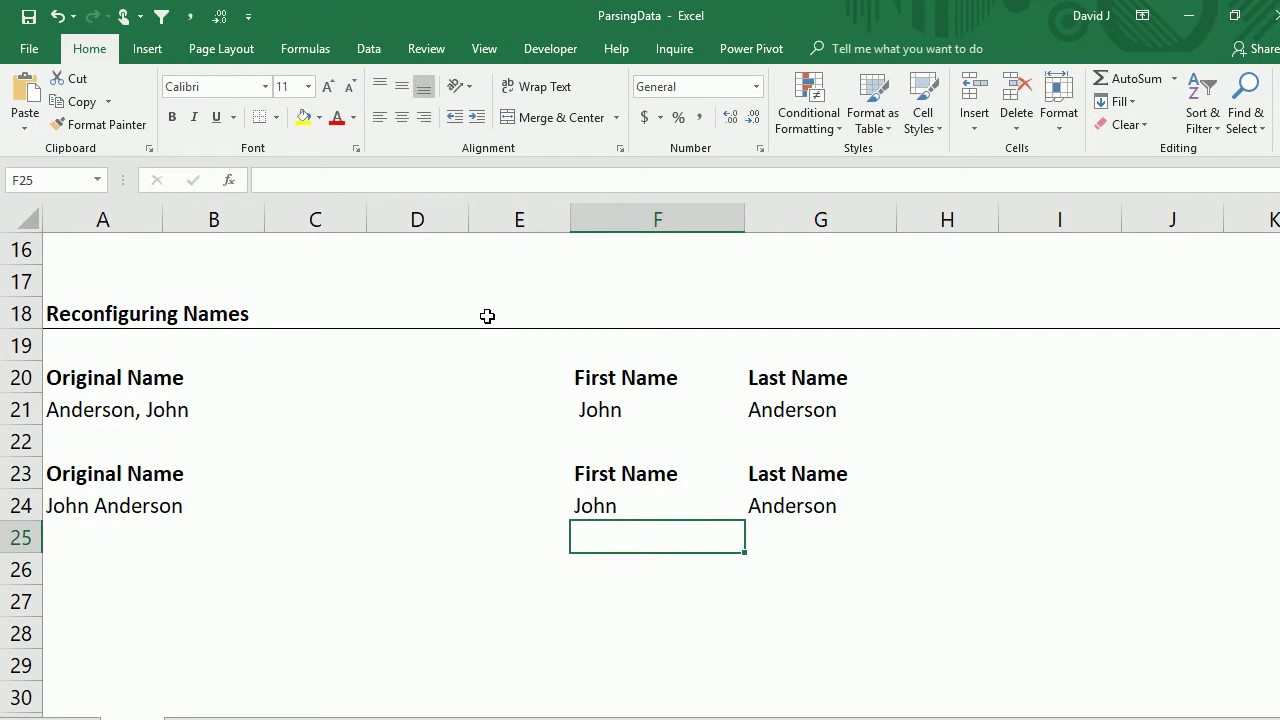
key("Up")
key("Right")
key("Right")
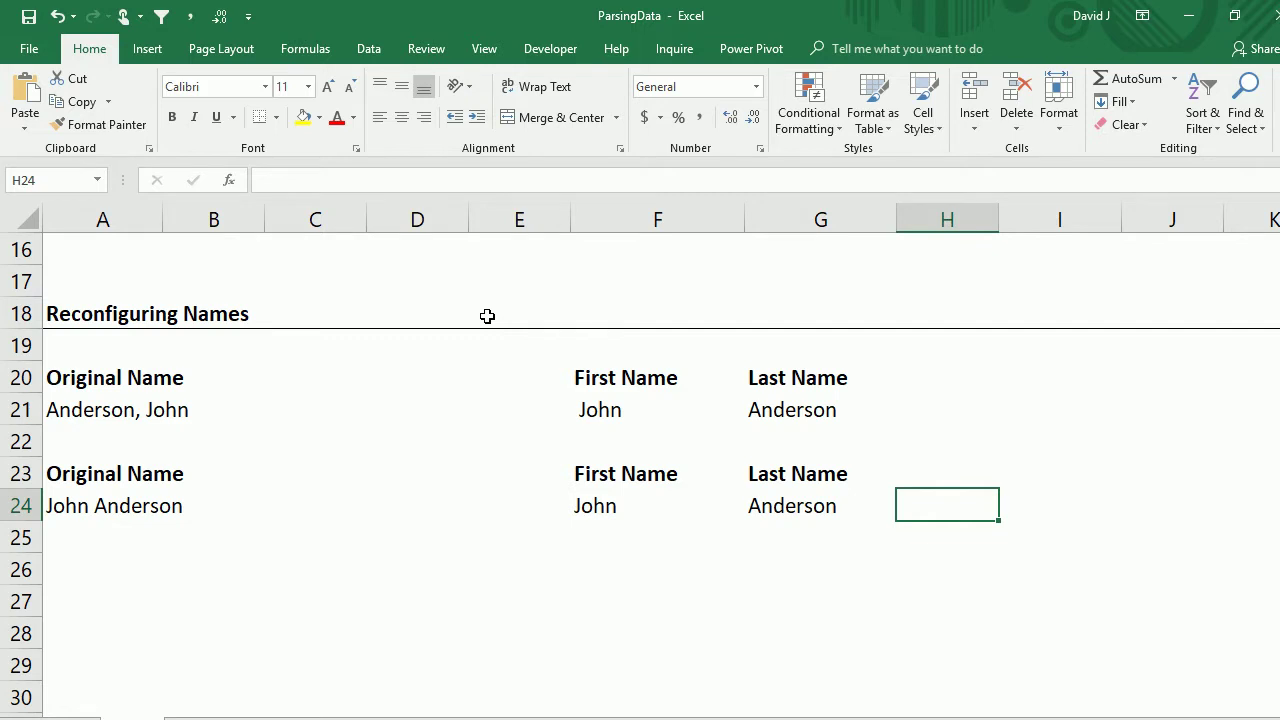
Step: Enter =G24&" , "&F24 in H24 so it shows 'Anderson , John'
type("=")
key("Left")
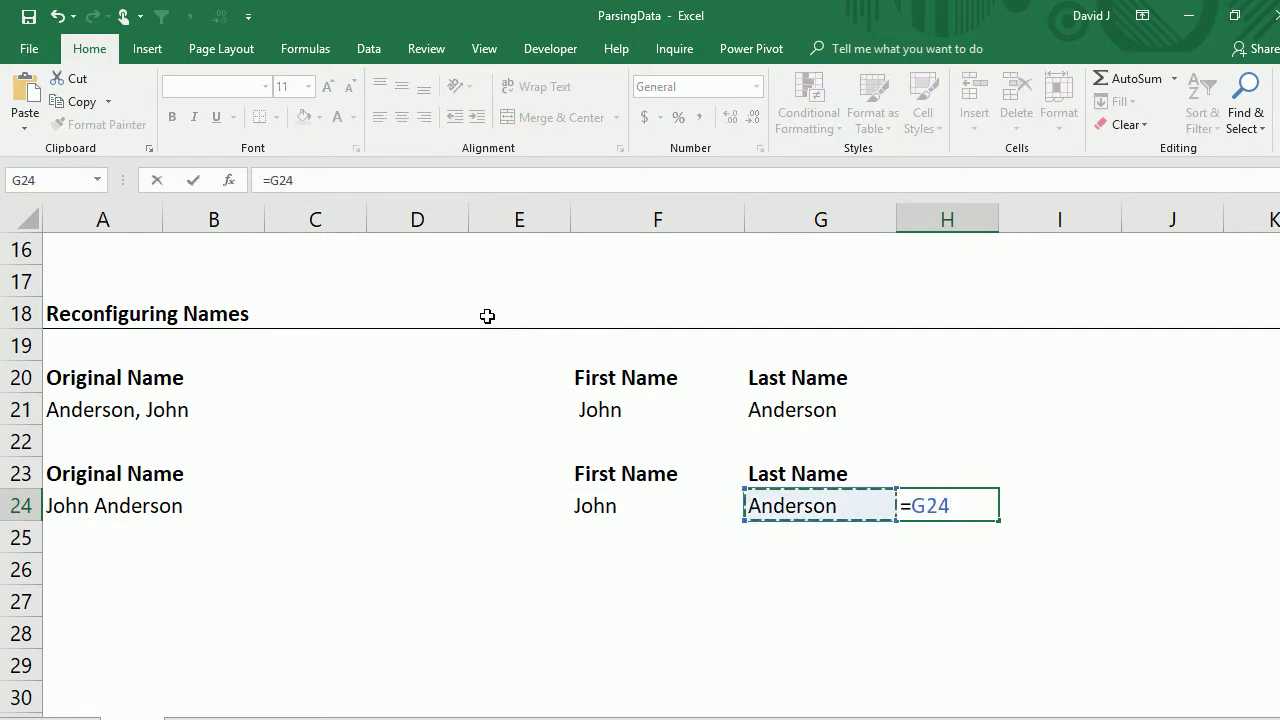
type("&\",\"")
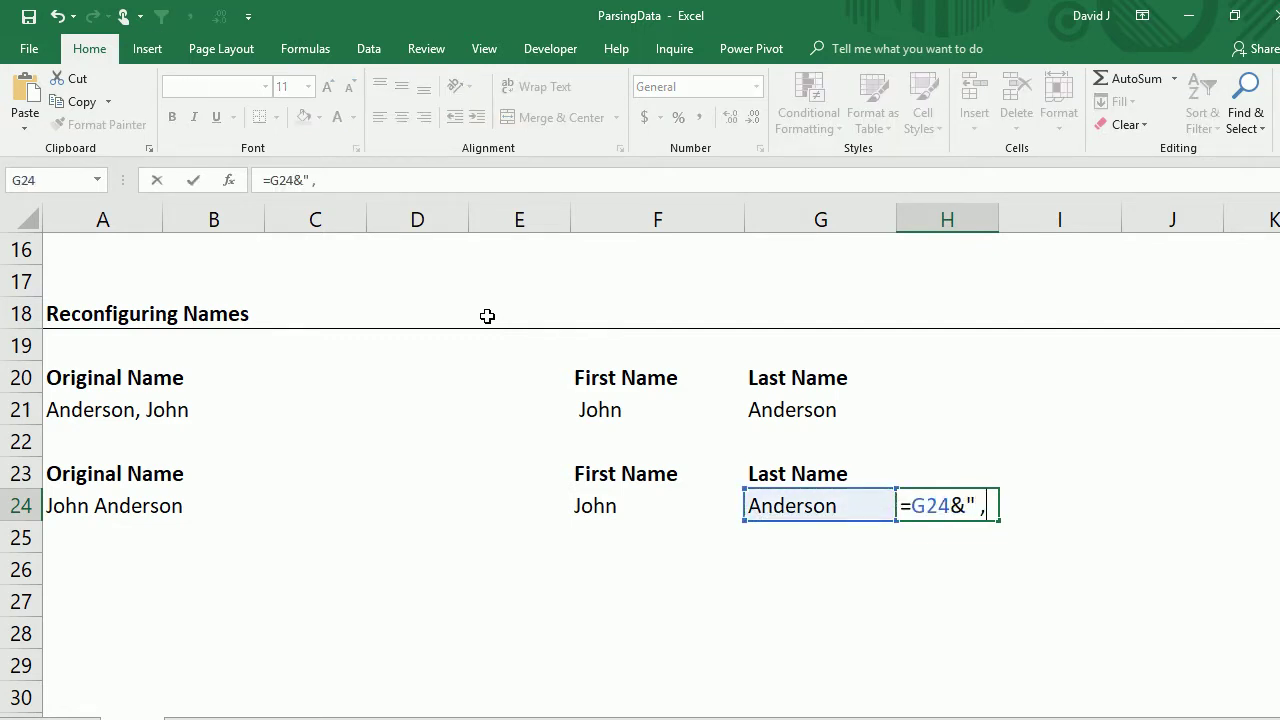
key("BackSpace")
type("\" &")
key("BackSpace")
type("&")
key("Left")
key("Left")
key("Left")
key("Right")
key("Return")
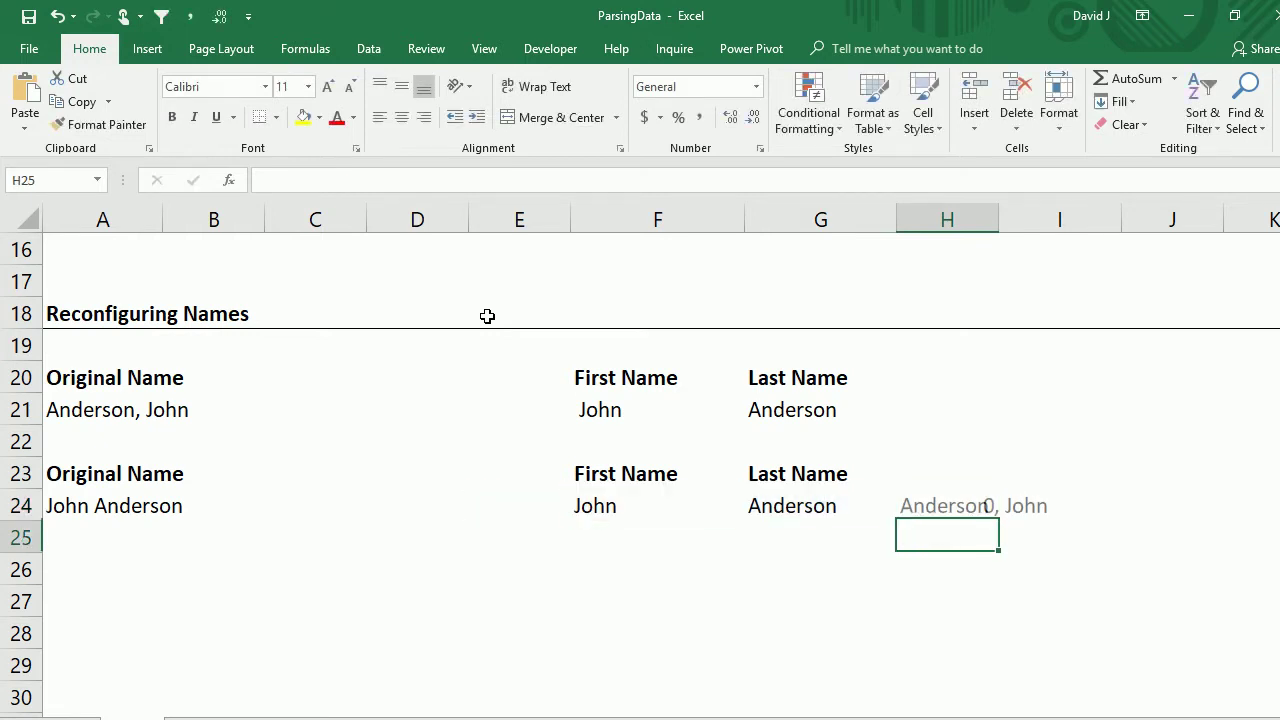
key("Up")
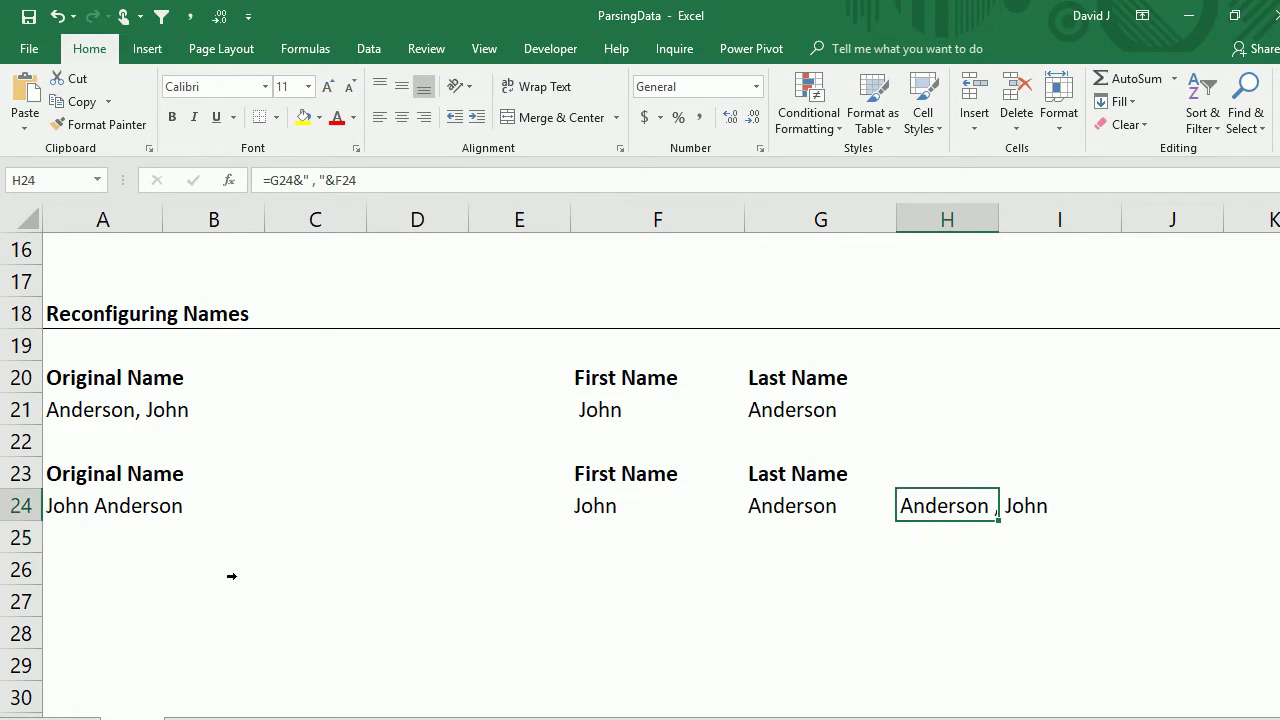
left_click(799, 602)
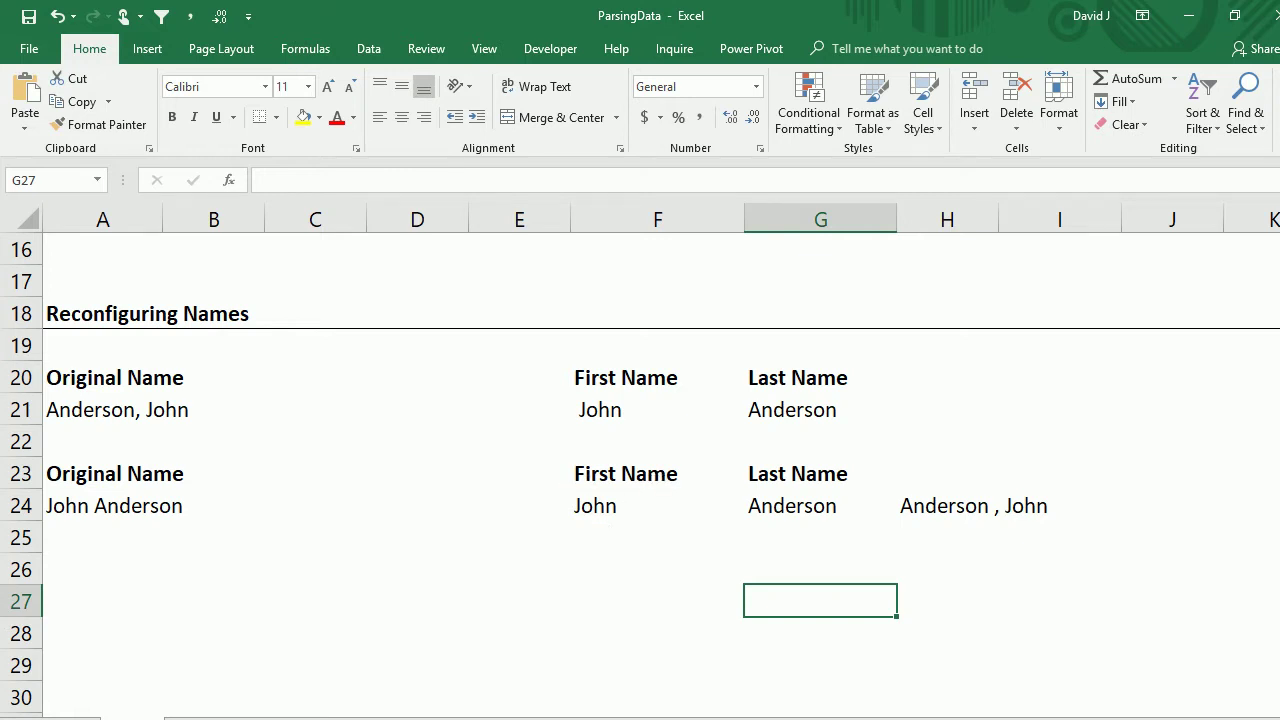
Step: Scroll down to the Changing Dates section and select the Month cell F35
scroll(379, 434, "down", 4)
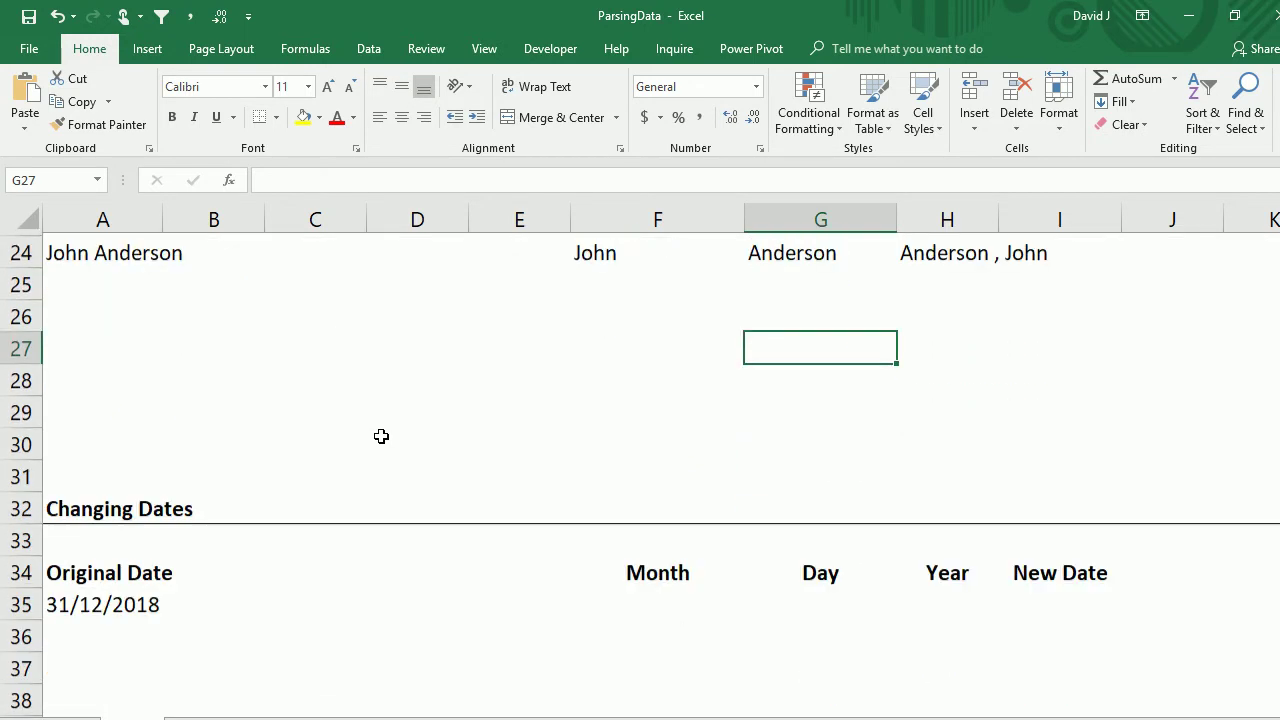
scroll(379, 434, "down", 1)
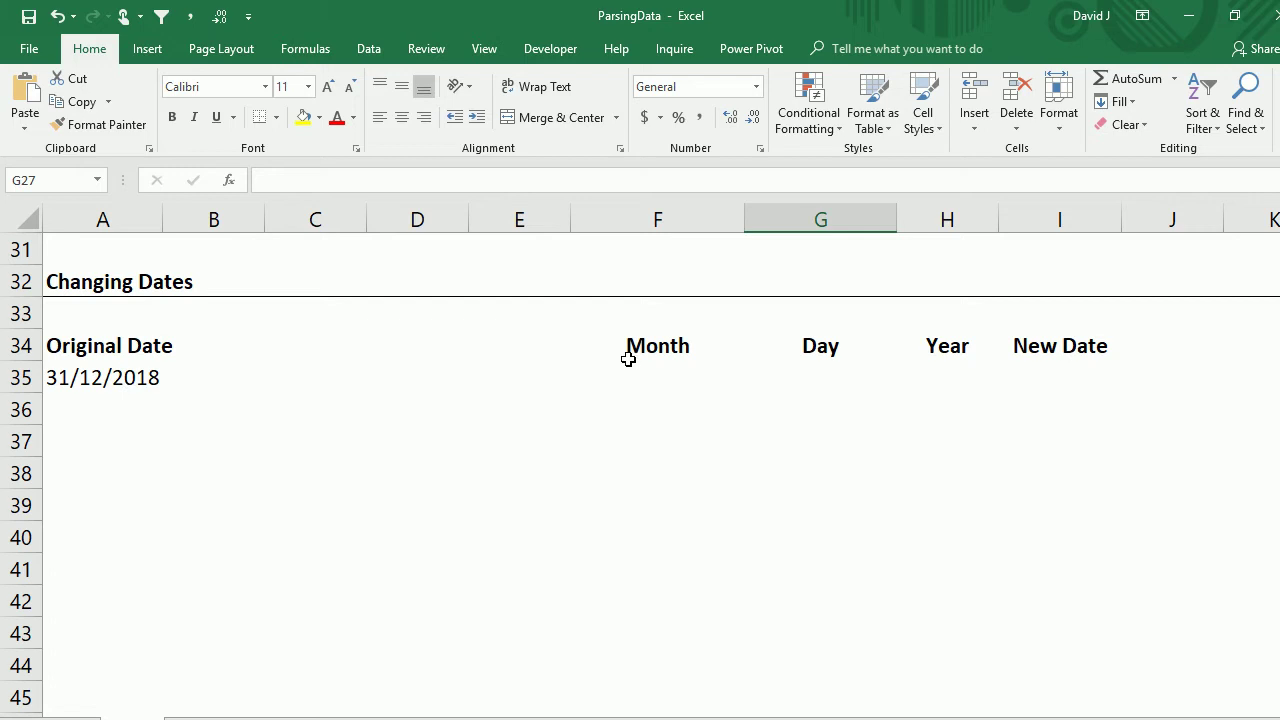
left_click(677, 379)
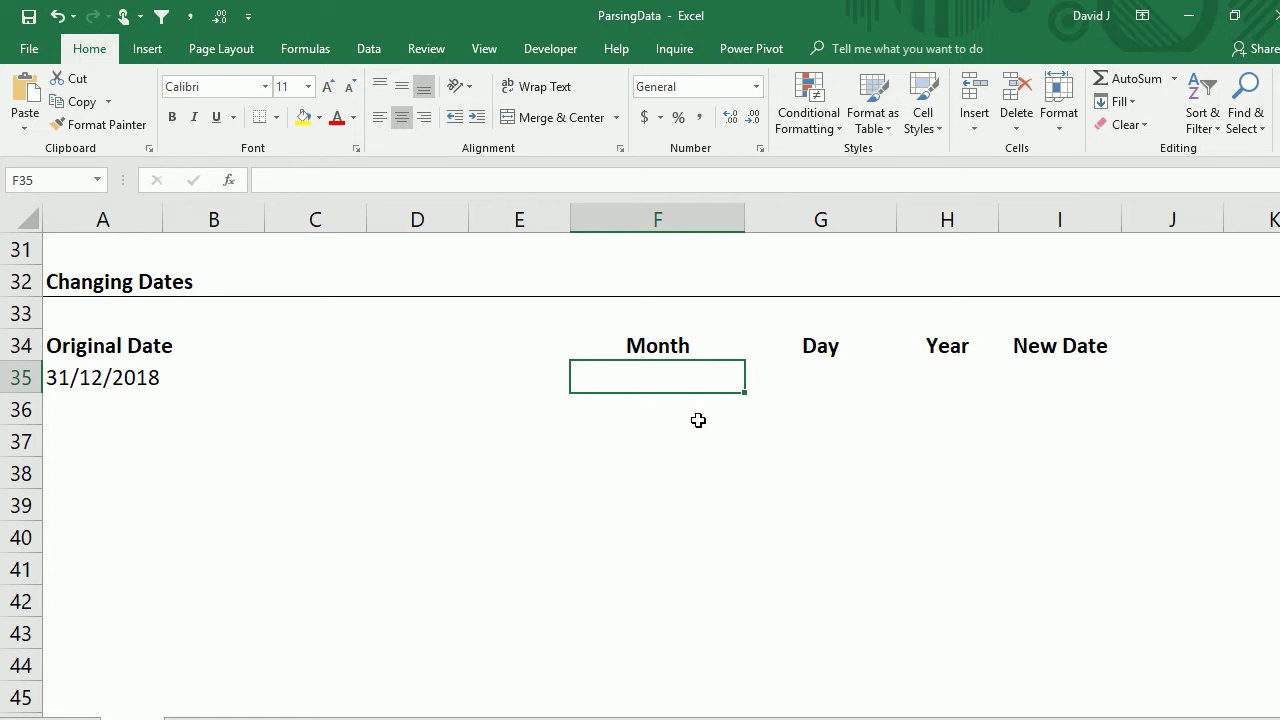
Step: Split 31/12/2018 with =MID(A35,4,2), =LEFT(A35,2), =RIGHT(A35,4), giving 12, 31 and 2018
type("=")
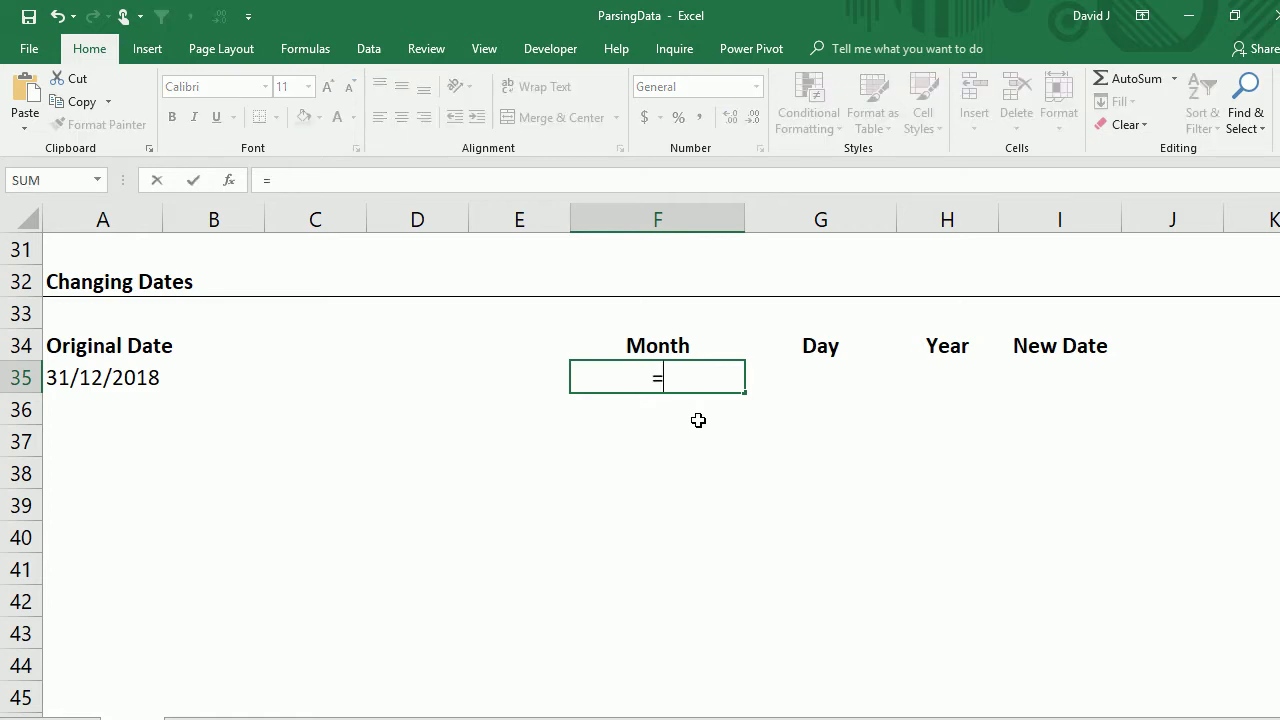
type("mid(")
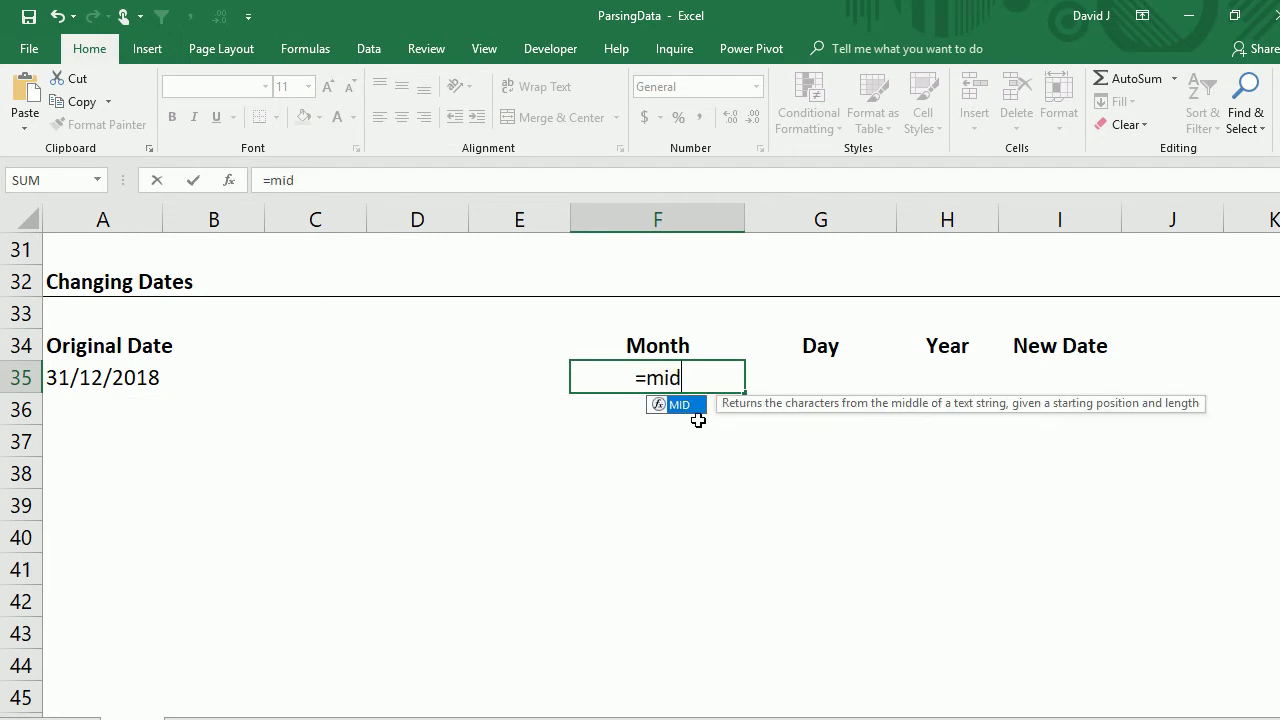
key("Left")
key("Left")
key("Left")
key("Left")
key("Left")
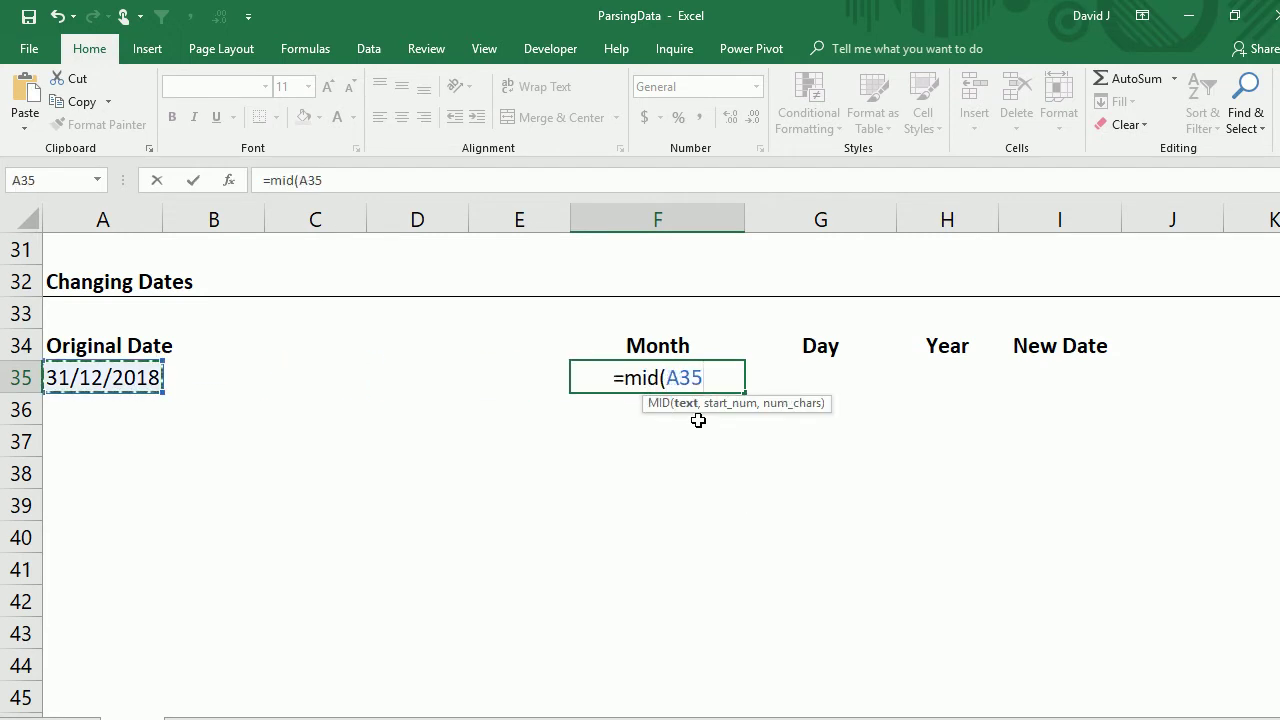
type(",")
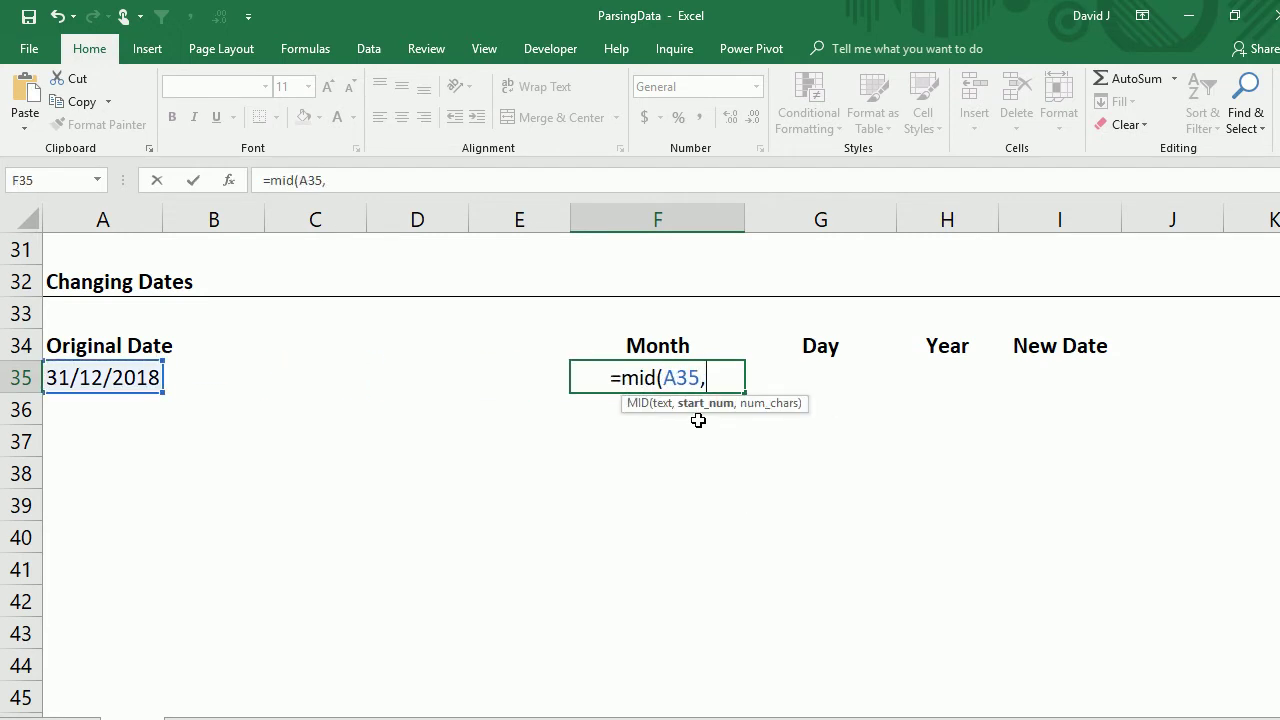
type("4,2)")
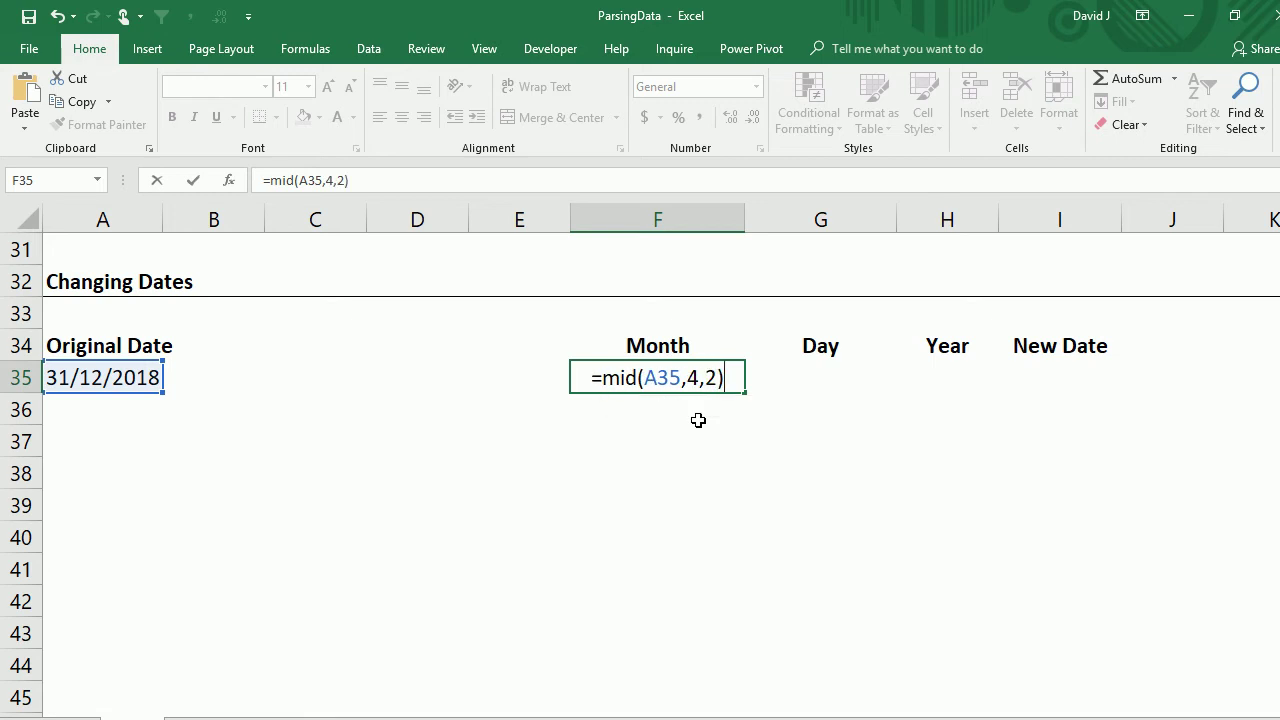
key("Tab")
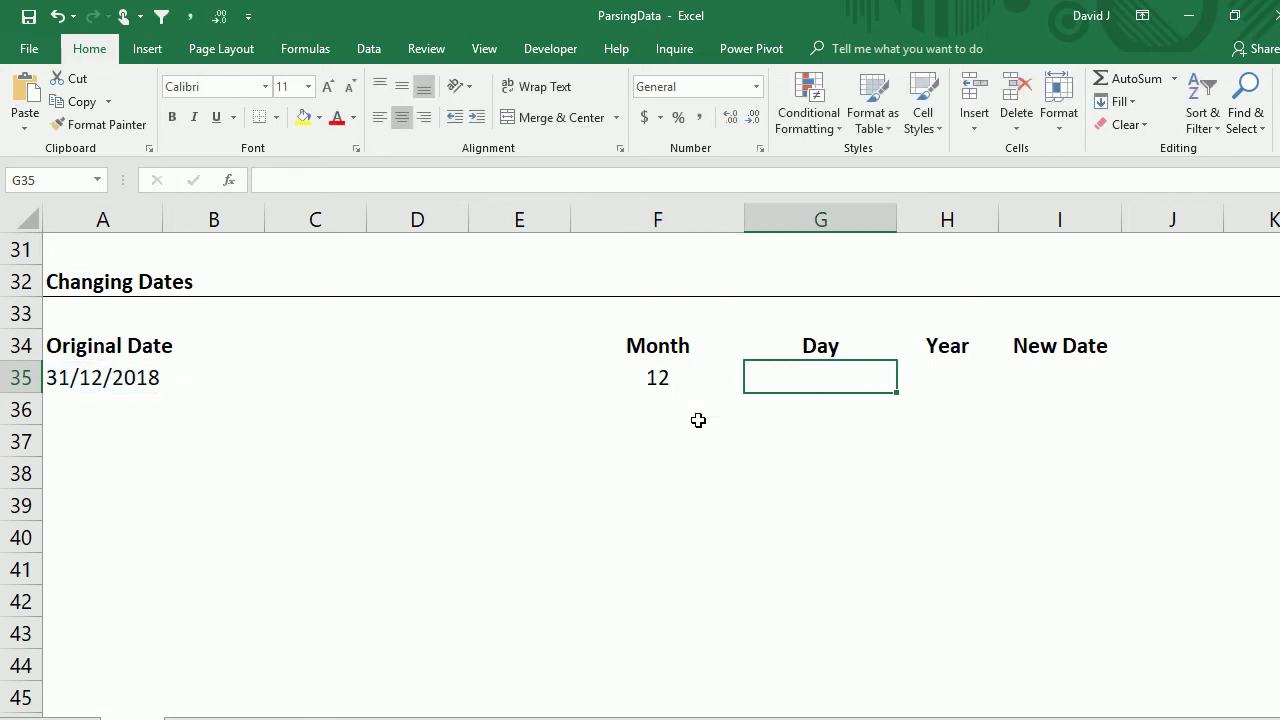
type("=left")
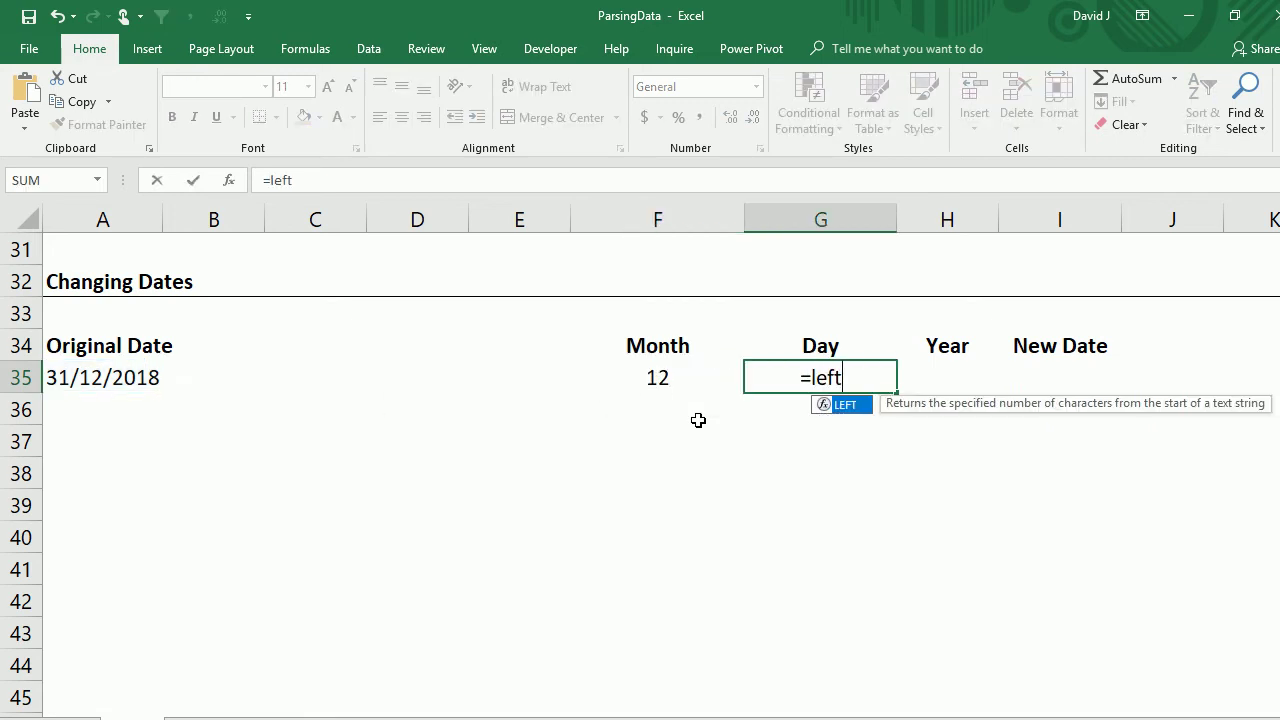
type("(")
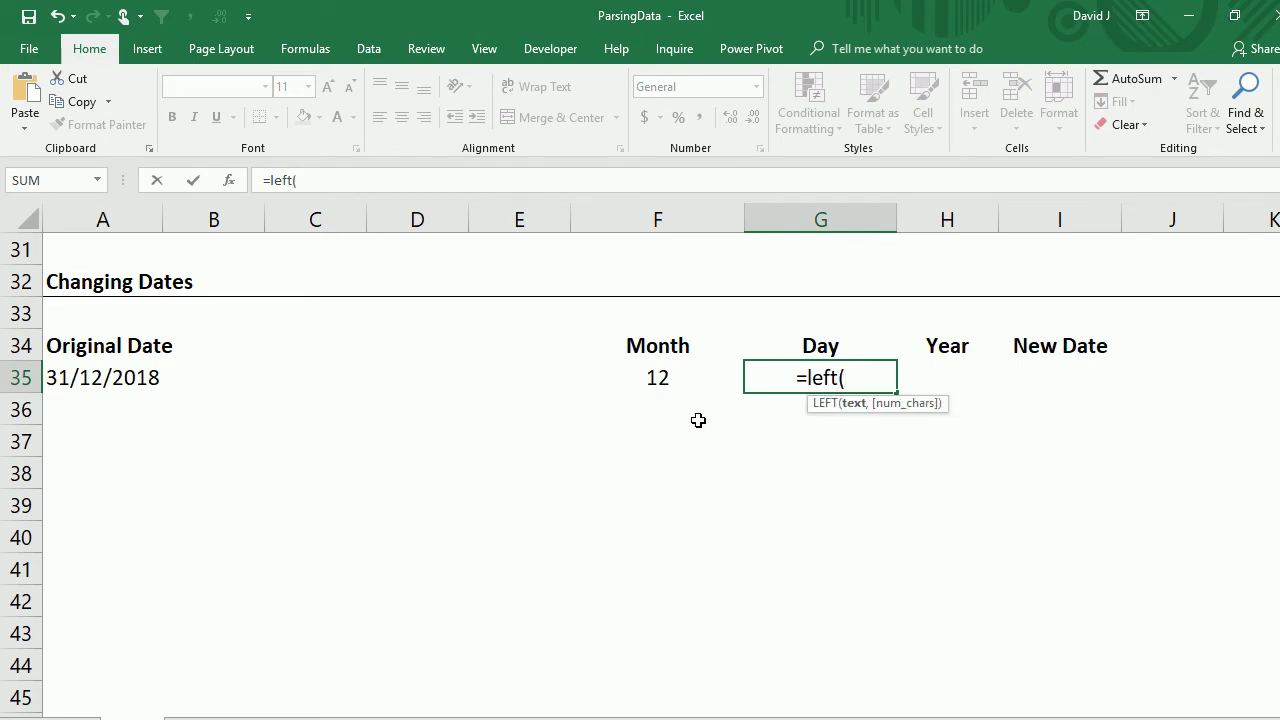
key("Left")
key("Left")
key("Left")
key("Left")
key("Left")
key("Left")
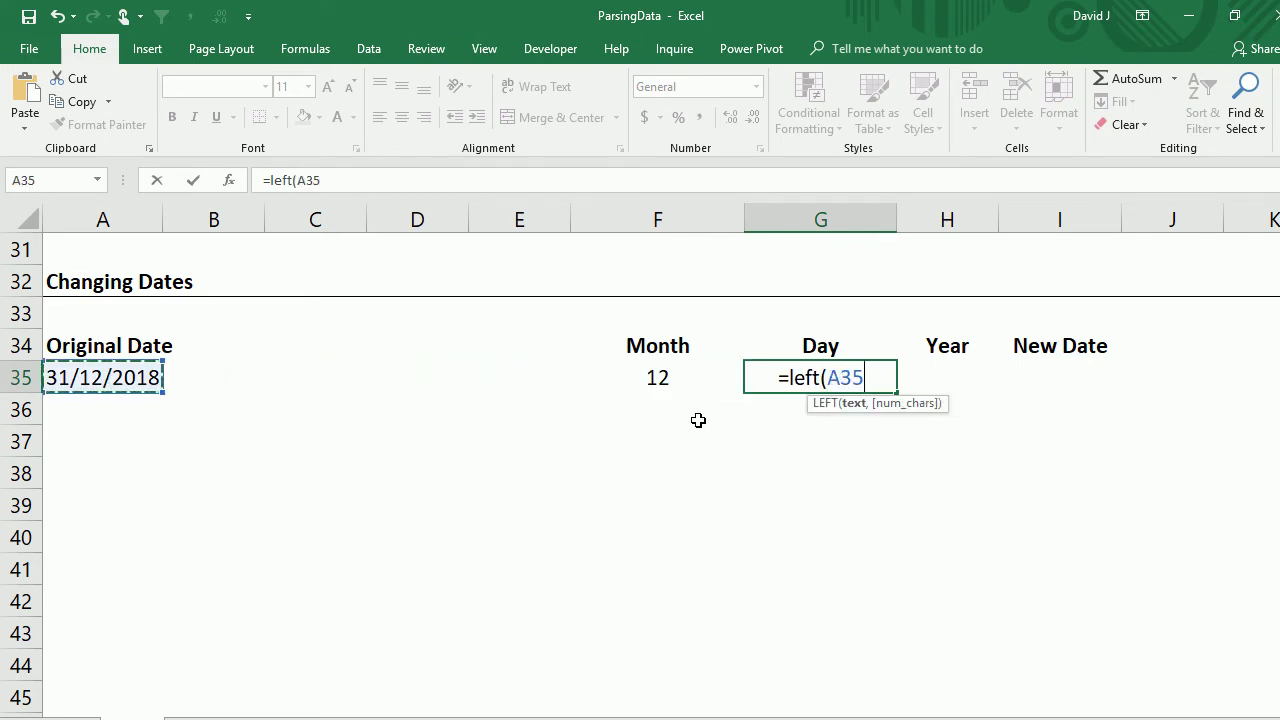
type(",2)")
key("Tab")
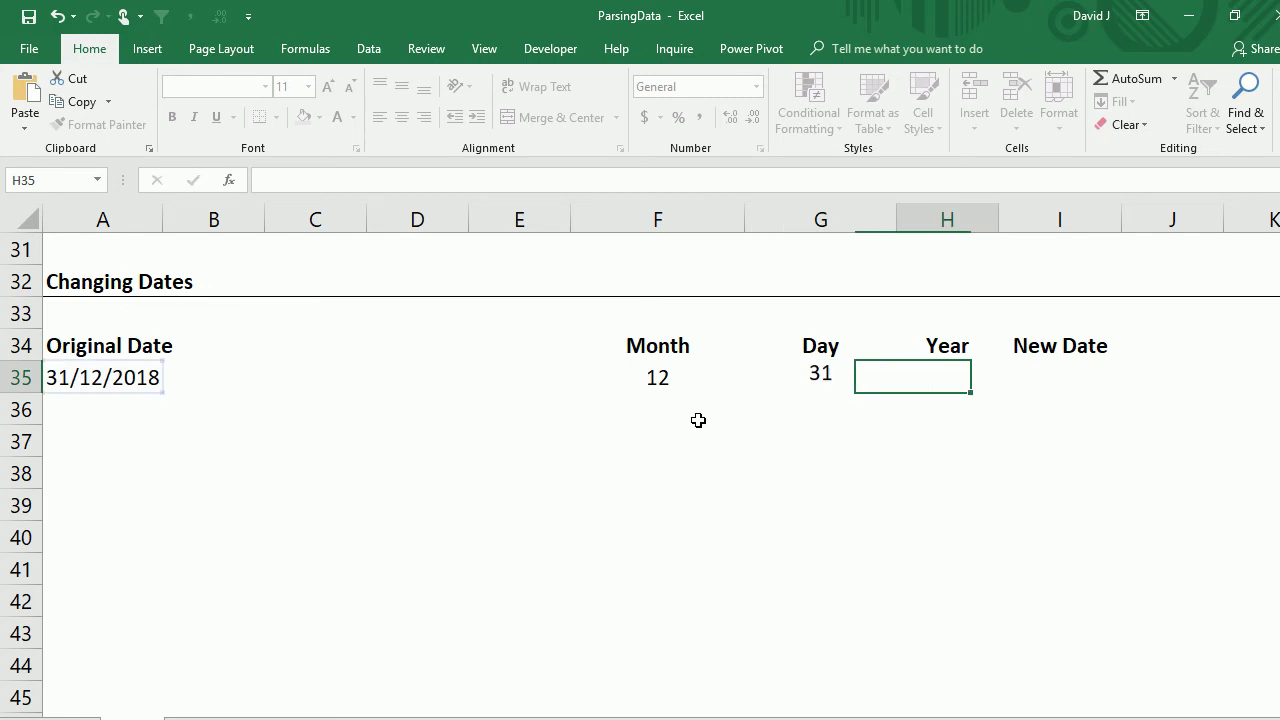
type("=right(")
key("Left")
key("Left")
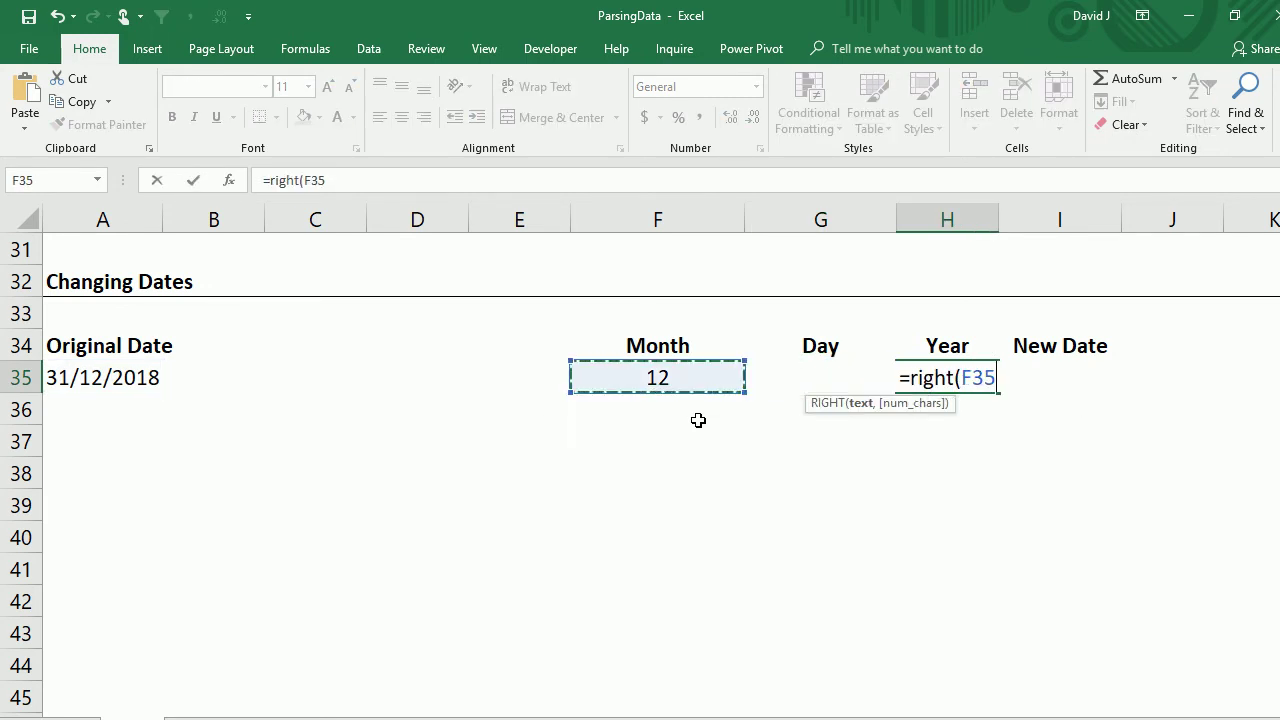
key("Left")
key("Left")
key("Left")
key("Left")
key("Left")
type(",4")
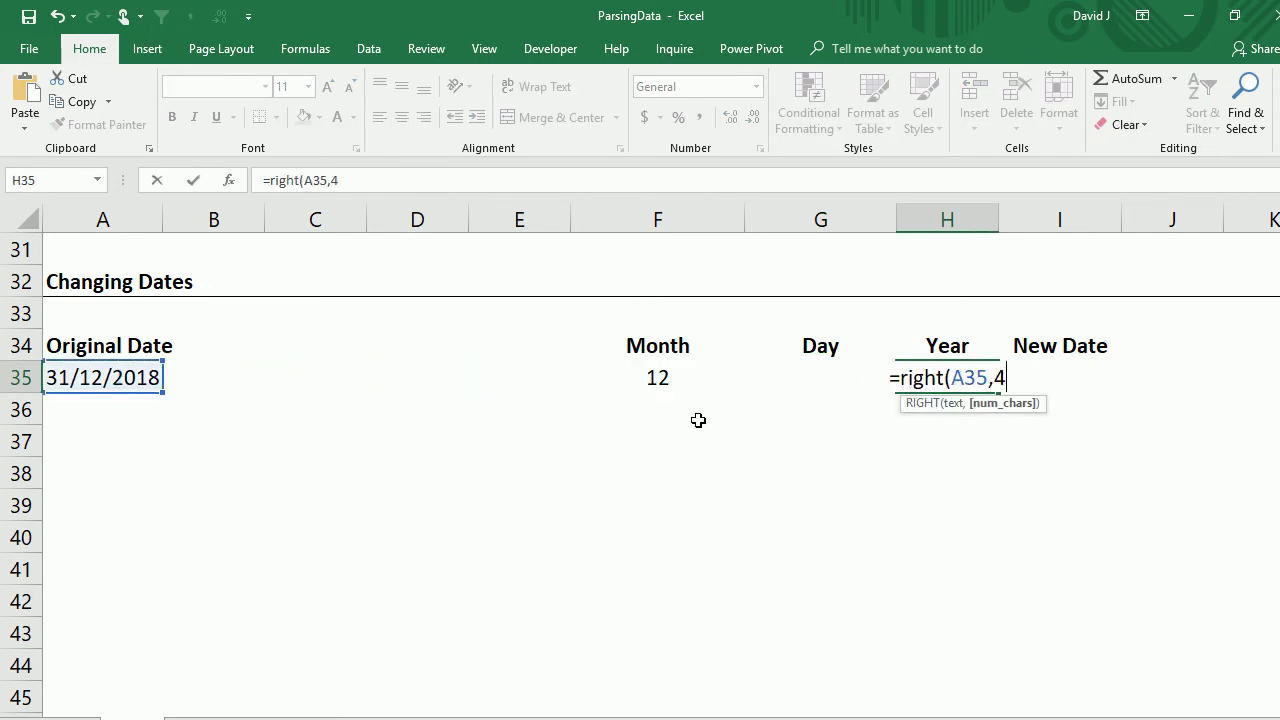
type(")")
key("Tab")
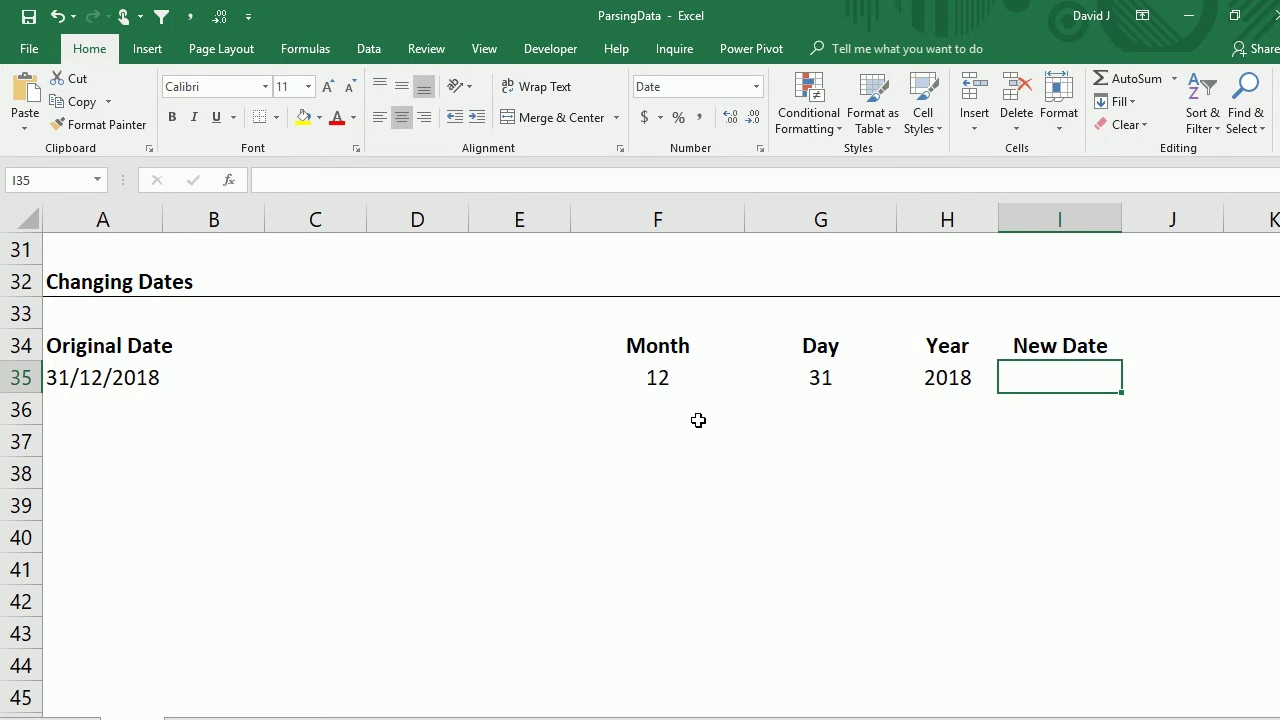
Step: Enter =DATE(H35,F35,G35) in I35 so it shows 12/31/2018
type("=date(")
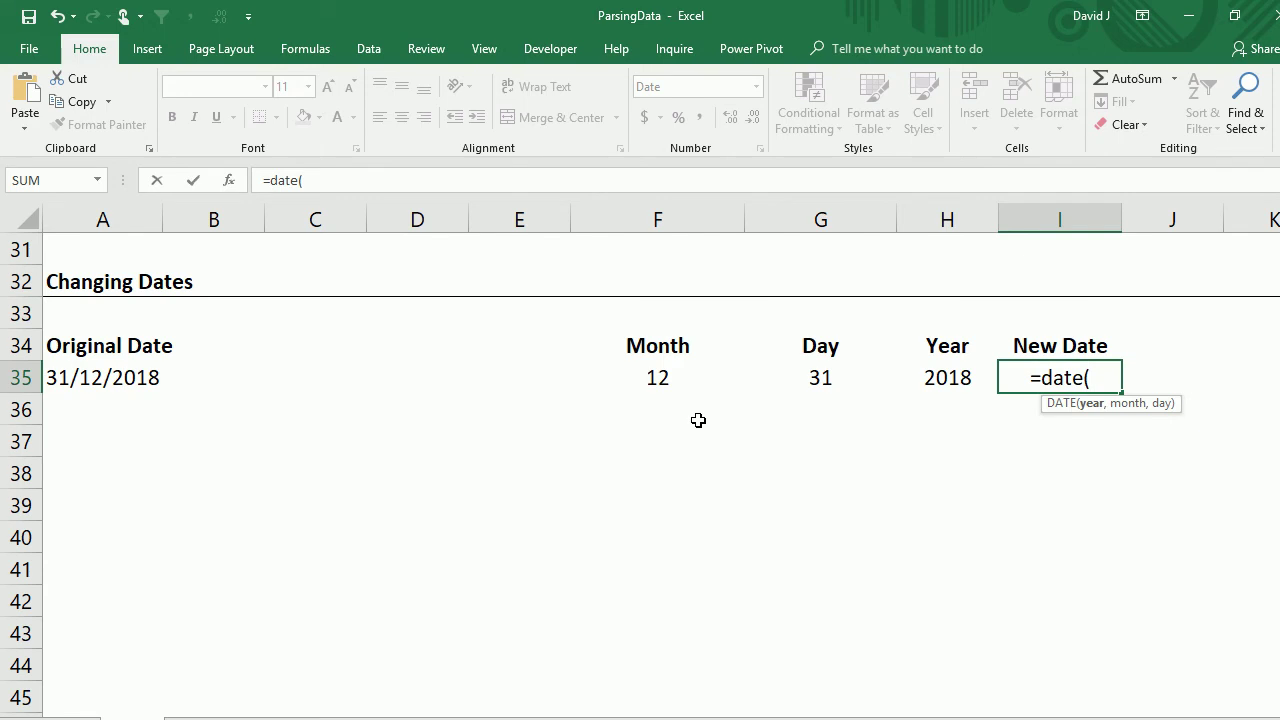
key("Left")
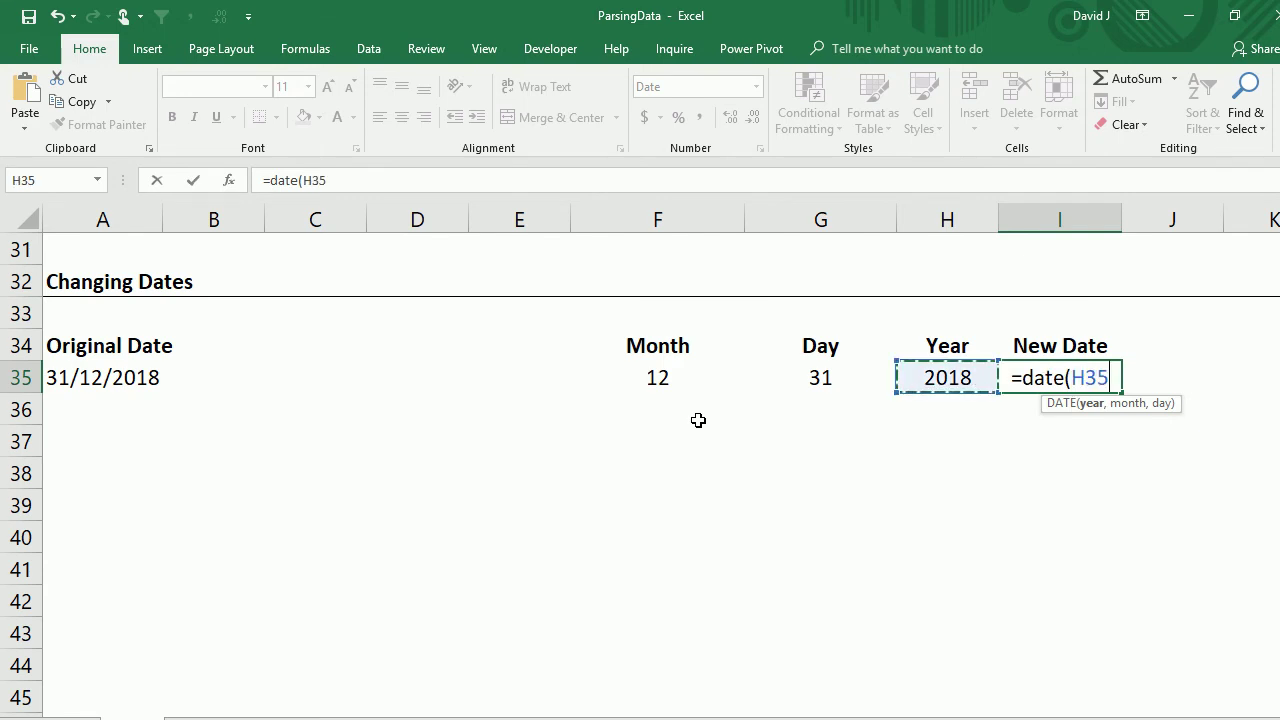
type(",")
key("Left")
key("Left")
key("Left")
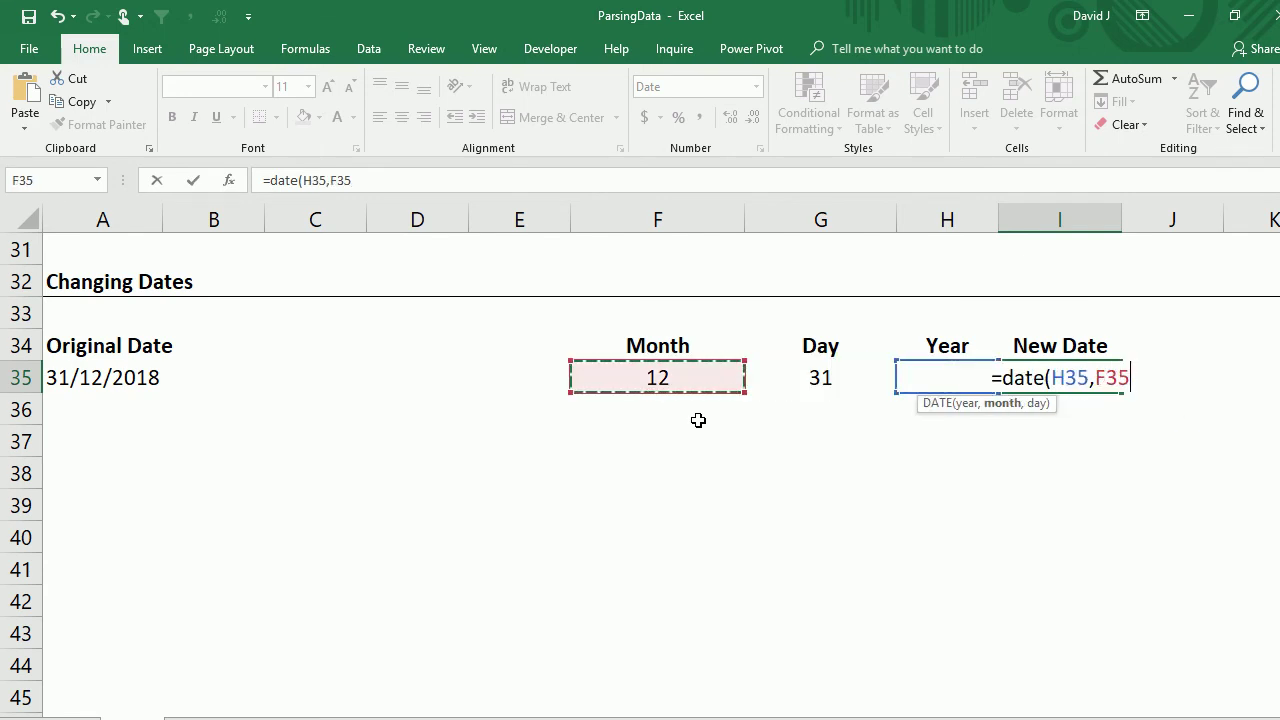
type(",")
key("Left")
key("Left")
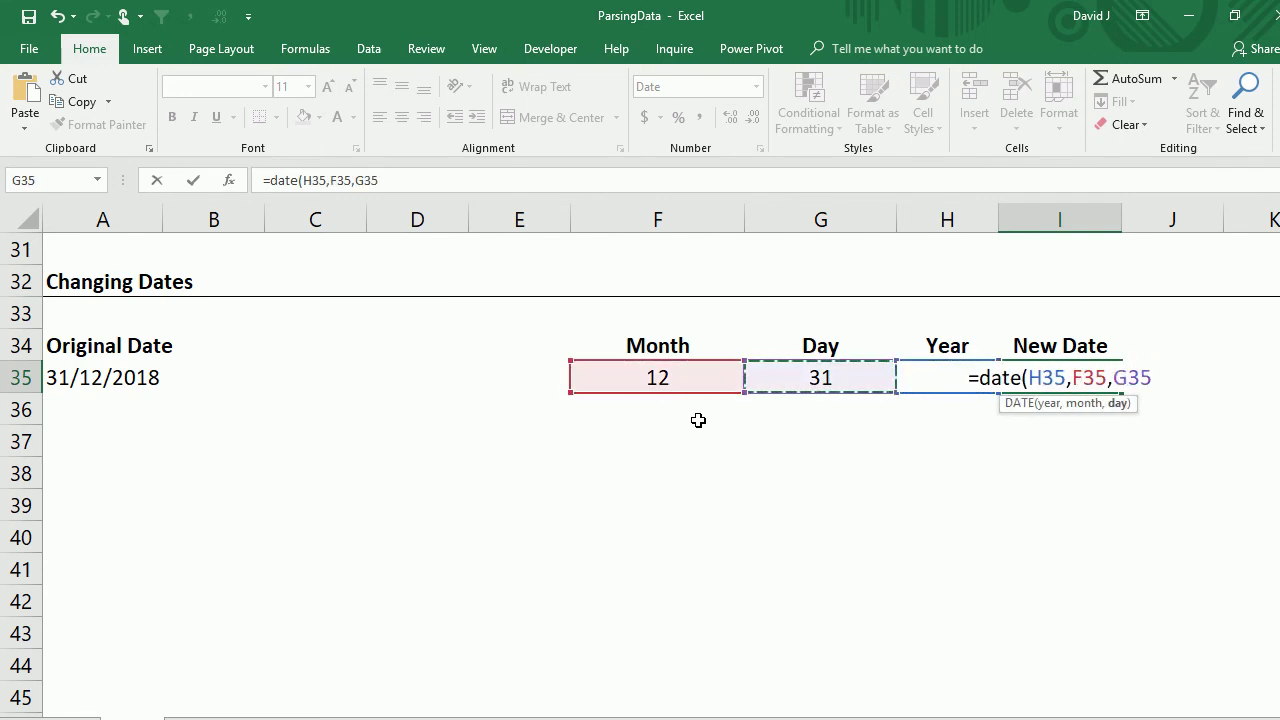
type(")")
left_click(698, 420)
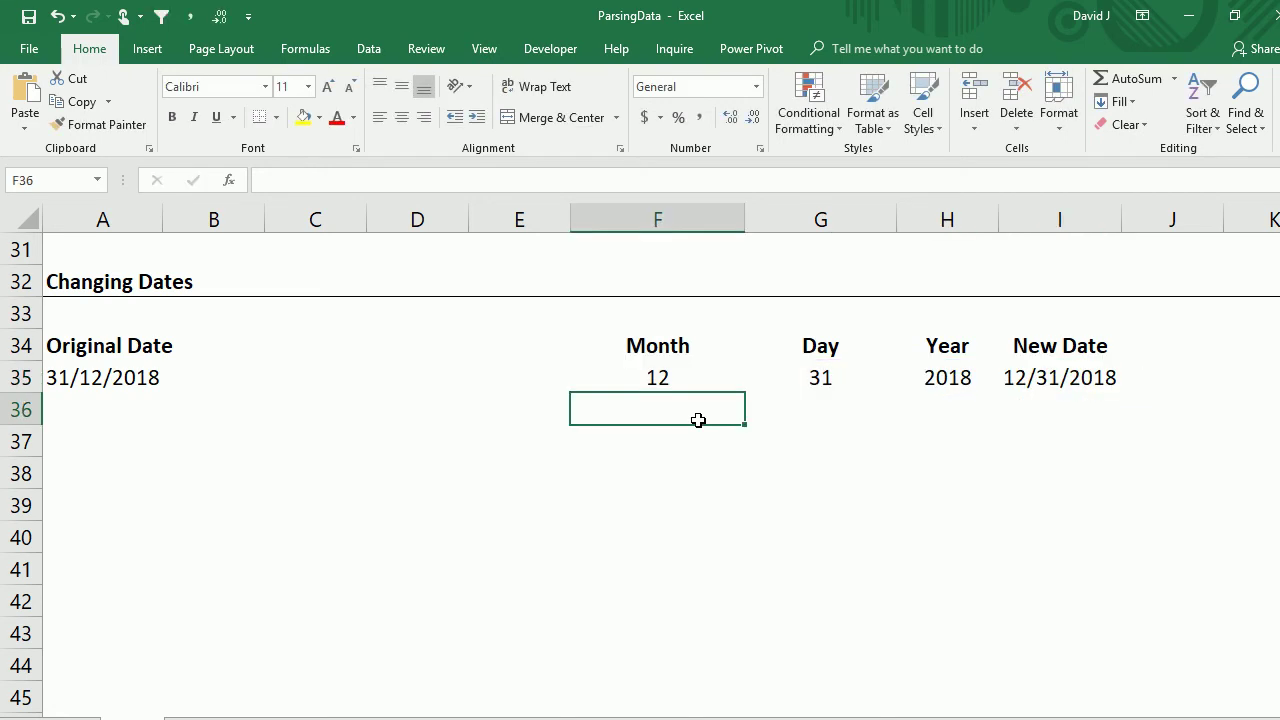